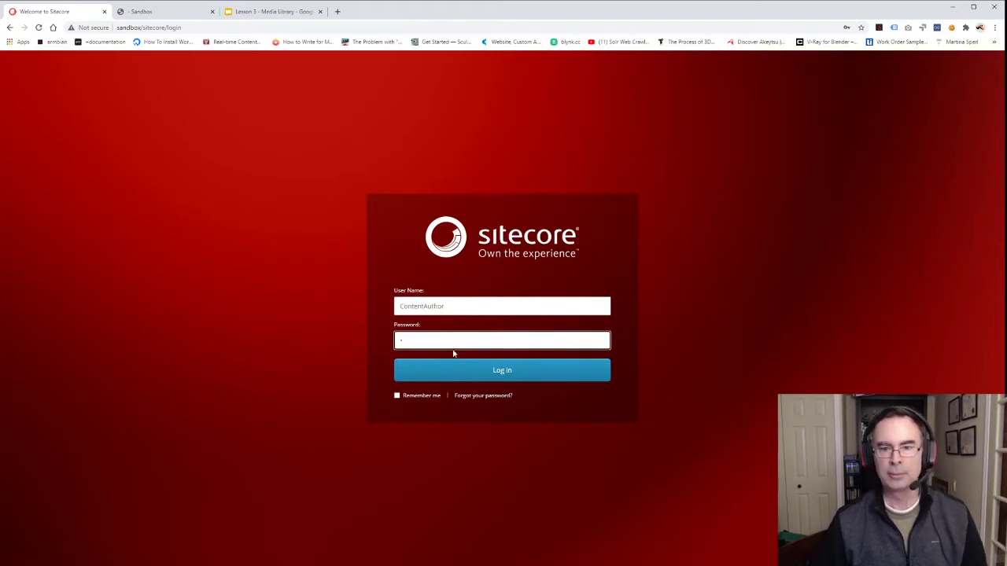
Log in to Sitecore with the filled-in credentials and open the Content Editor.
{"action": "left_click", "coordinate": [461, 370]}
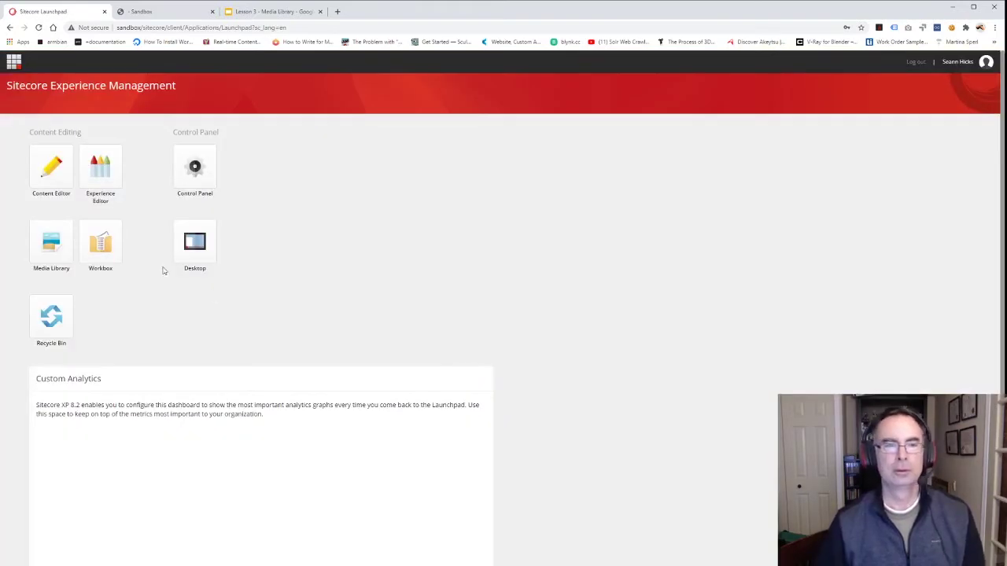
{"action": "left_click", "coordinate": [55, 180]}
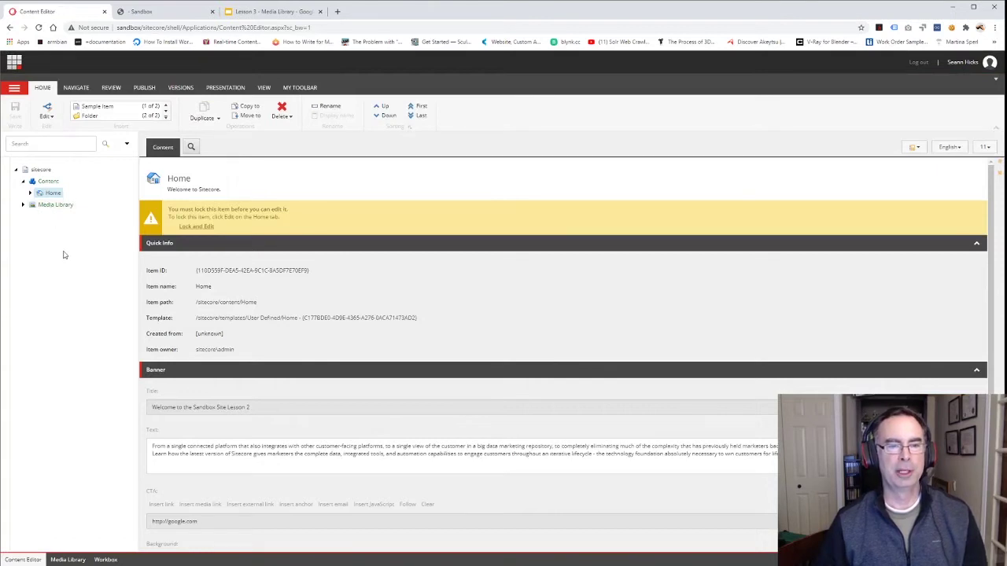
Open the unsplash.com website in a new browser tab.
{"action": "left_click", "coordinate": [337, 11]}
{"action": "type", "text": "unsplash.com"}
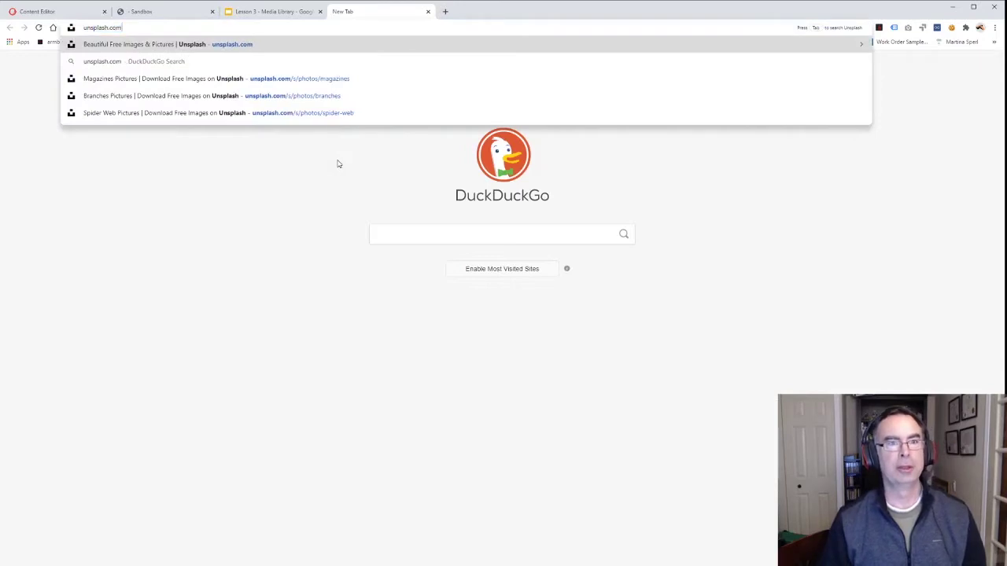
{"action": "key", "text": "Return"}
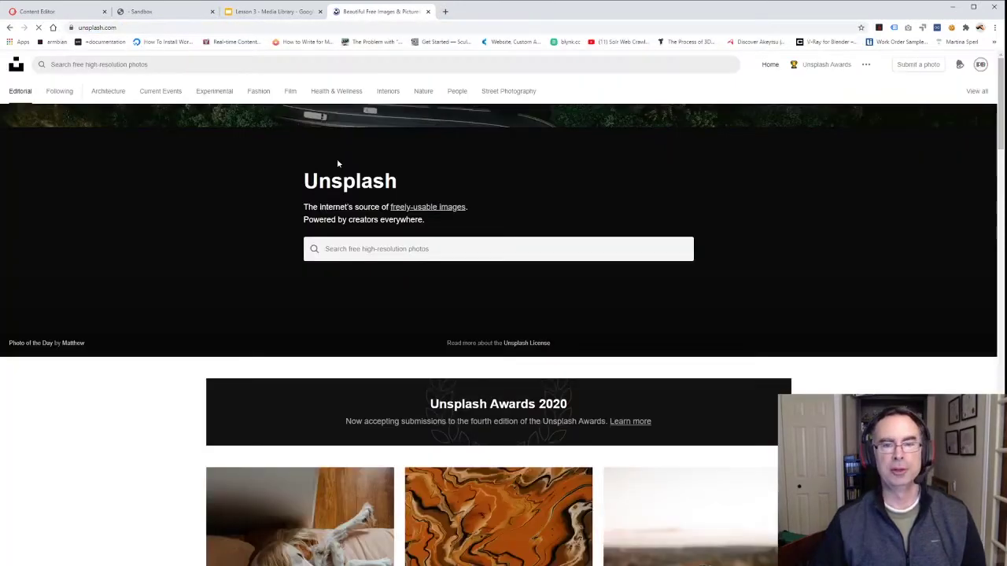
Find the night photo of motorcycles parked in front of the lit Japanese shop on Unsplash and download it.
{"action": "scroll", "coordinate": [397, 267], "scroll_direction": "down", "scroll_amount": 2}
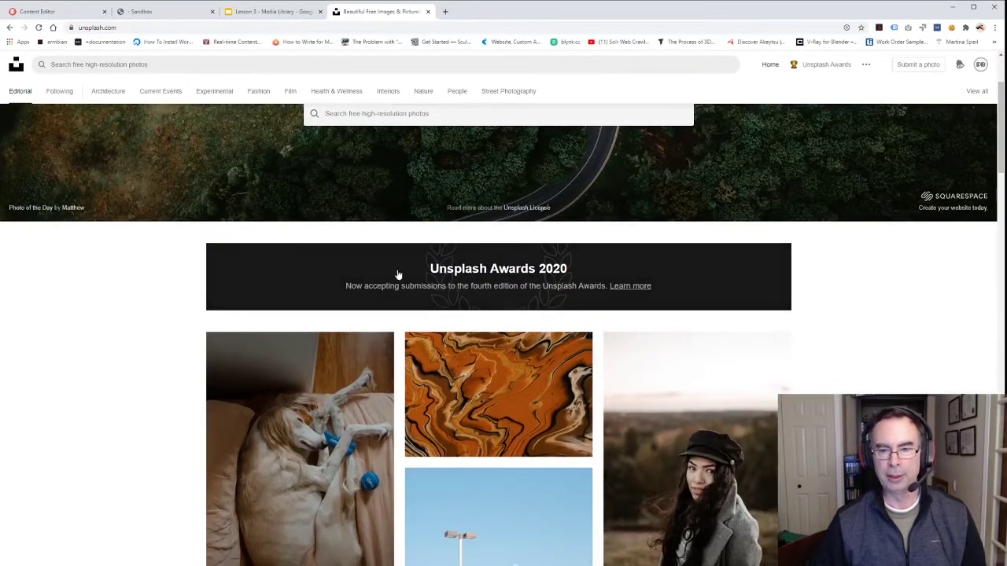
{"action": "scroll", "coordinate": [397, 274], "scroll_direction": "down", "scroll_amount": 7}
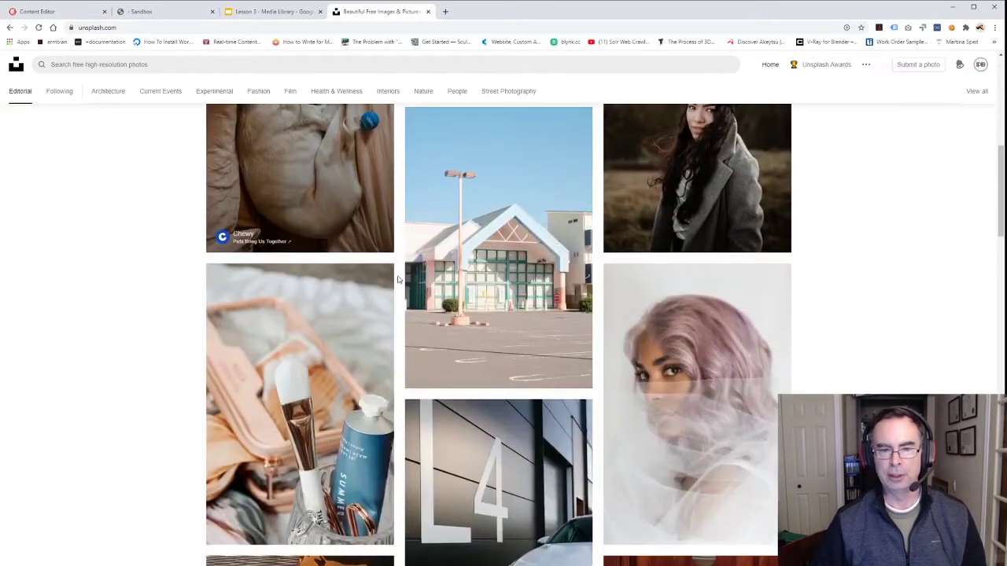
{"action": "scroll", "coordinate": [398, 279], "scroll_direction": "down", "scroll_amount": 7}
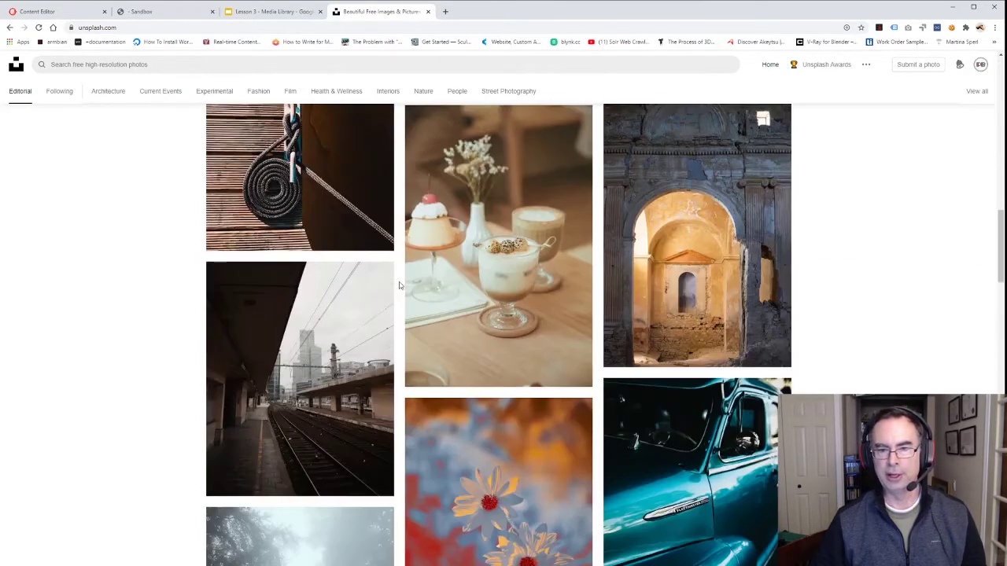
{"action": "scroll", "coordinate": [401, 291], "scroll_direction": "down", "scroll_amount": 3}
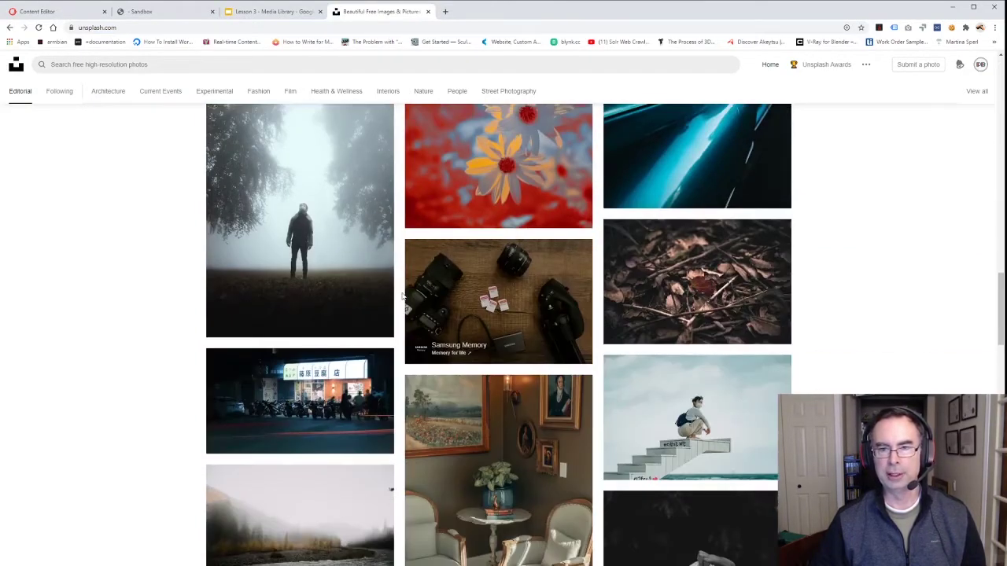
{"action": "scroll", "coordinate": [692, 283], "scroll_direction": "down", "scroll_amount": 2}
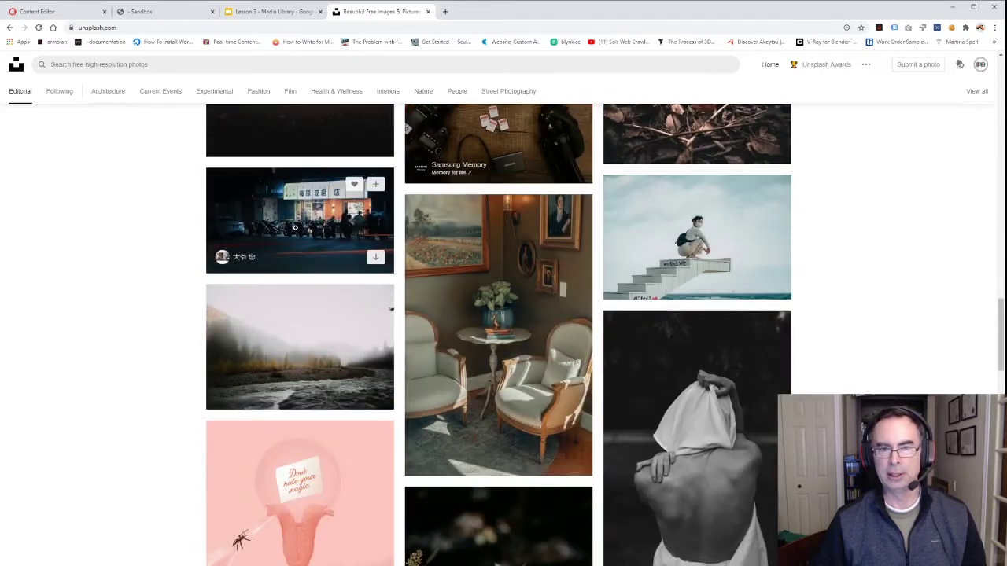
{"action": "left_click", "coordinate": [295, 228]}
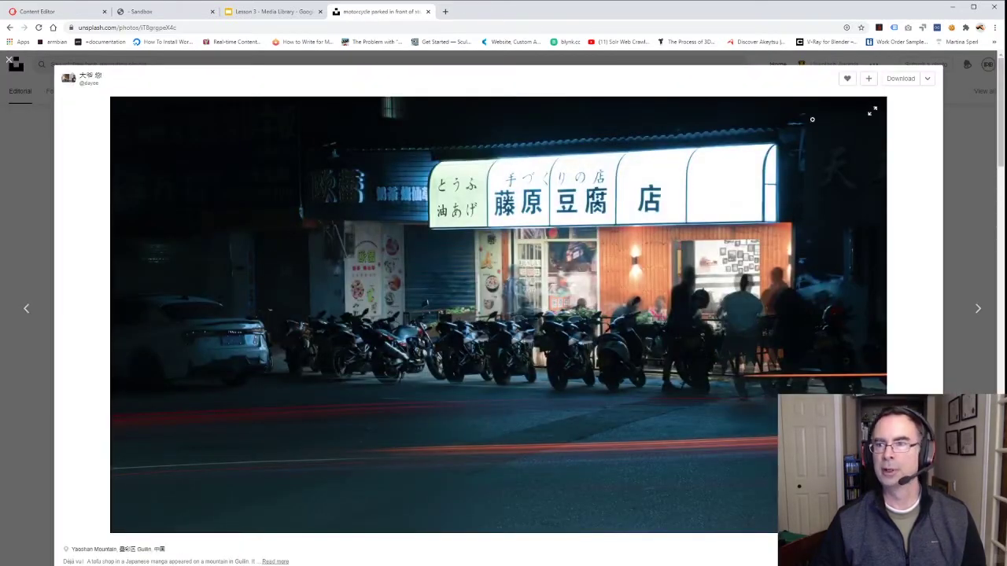
{"action": "left_click", "coordinate": [901, 79]}
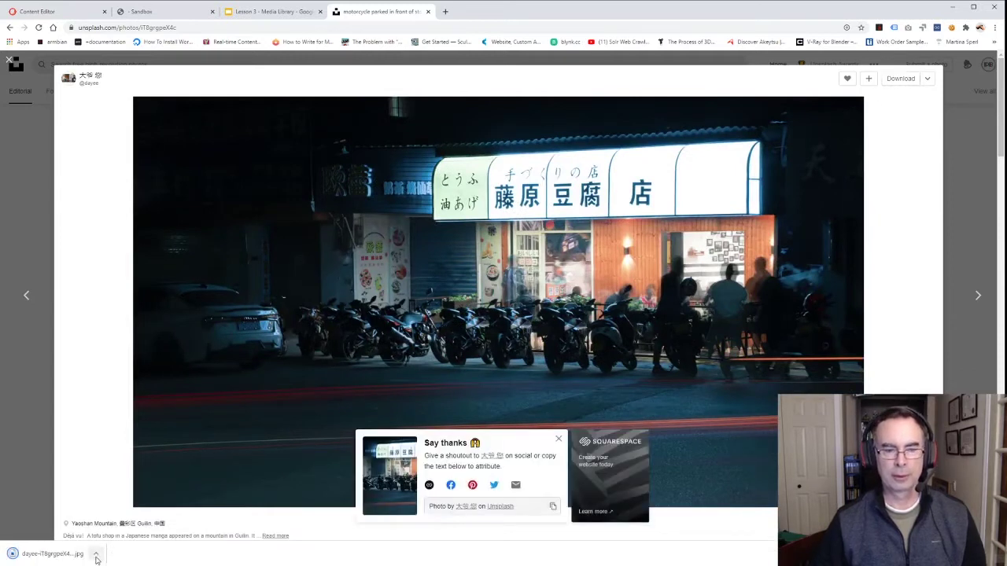
{"action": "left_click", "coordinate": [96, 555]}
{"action": "left_click", "coordinate": [126, 520]}
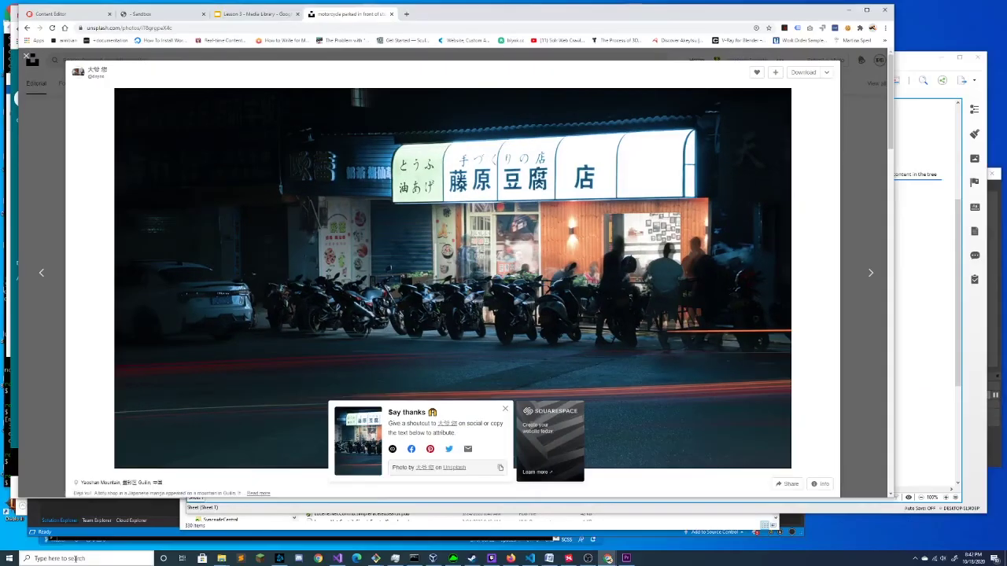
Find GIMP 2 on the computer and launch it.
{"action": "left_click", "coordinate": [76, 558]}
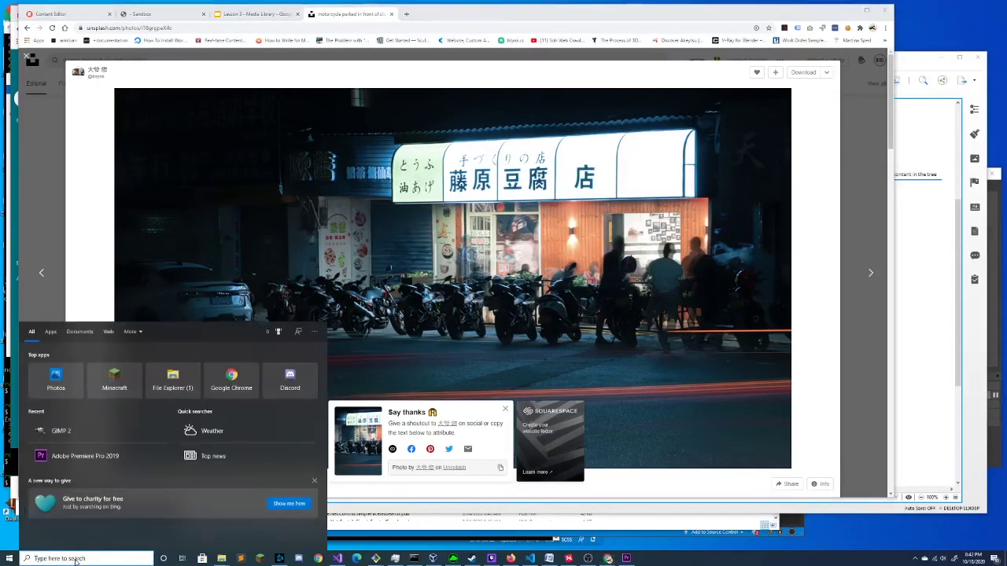
{"action": "type", "text": "gim"}
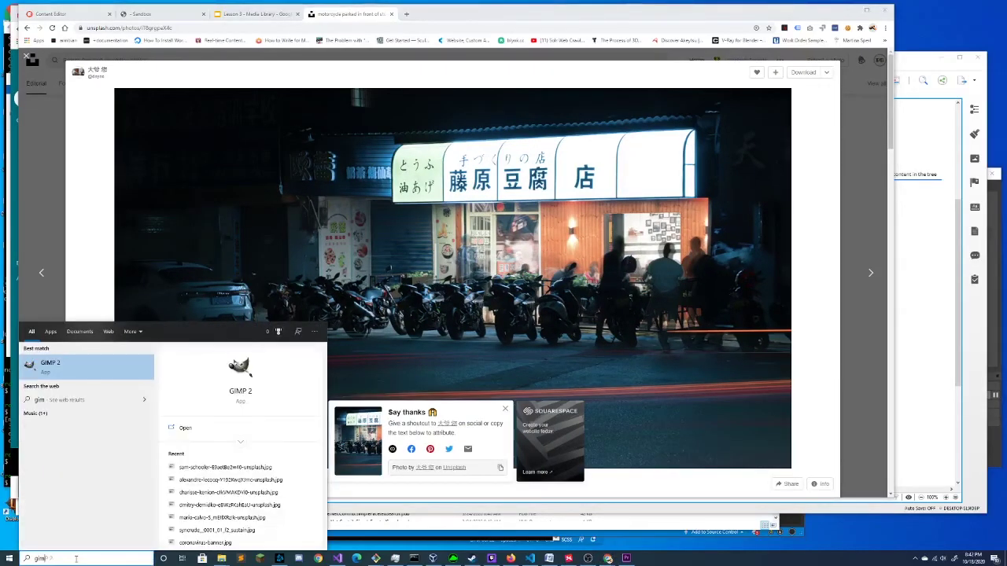
{"action": "left_click", "coordinate": [59, 370]}
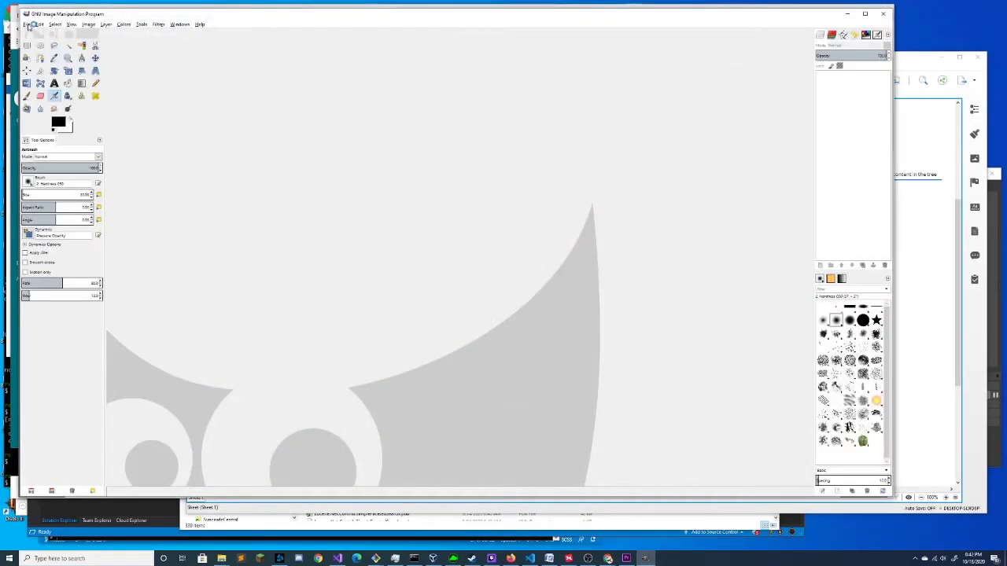
Open the full-size dayee-iT8grgpeX4c-unsplash.jpg from the recently used files and convert it to the RGB working space.
{"action": "left_click", "coordinate": [28, 24]}
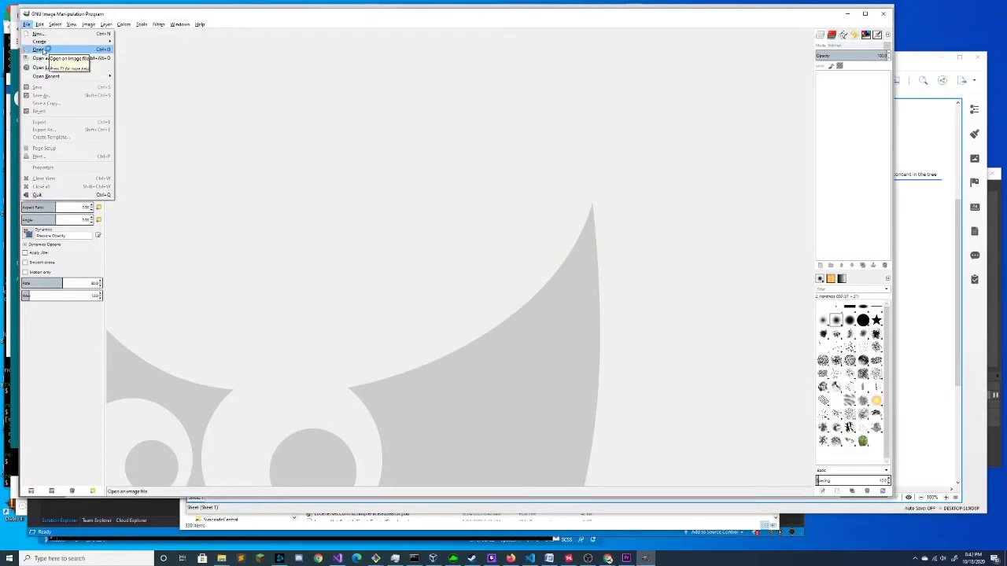
{"action": "left_click", "coordinate": [45, 50]}
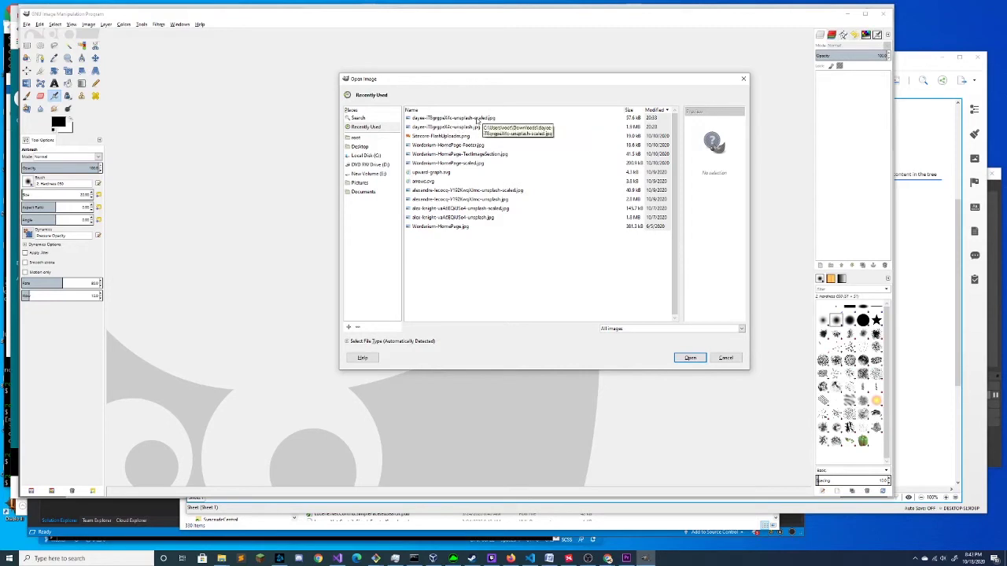
{"action": "left_click", "coordinate": [480, 120]}
{"action": "right_click", "coordinate": [479, 120]}
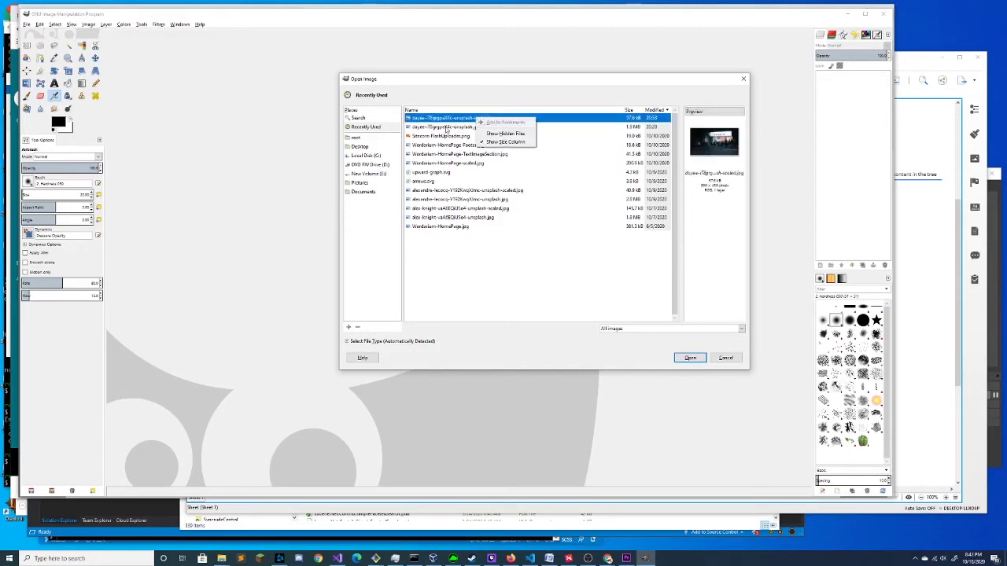
{"action": "left_click", "coordinate": [447, 131]}
{"action": "left_click", "coordinate": [427, 128]}
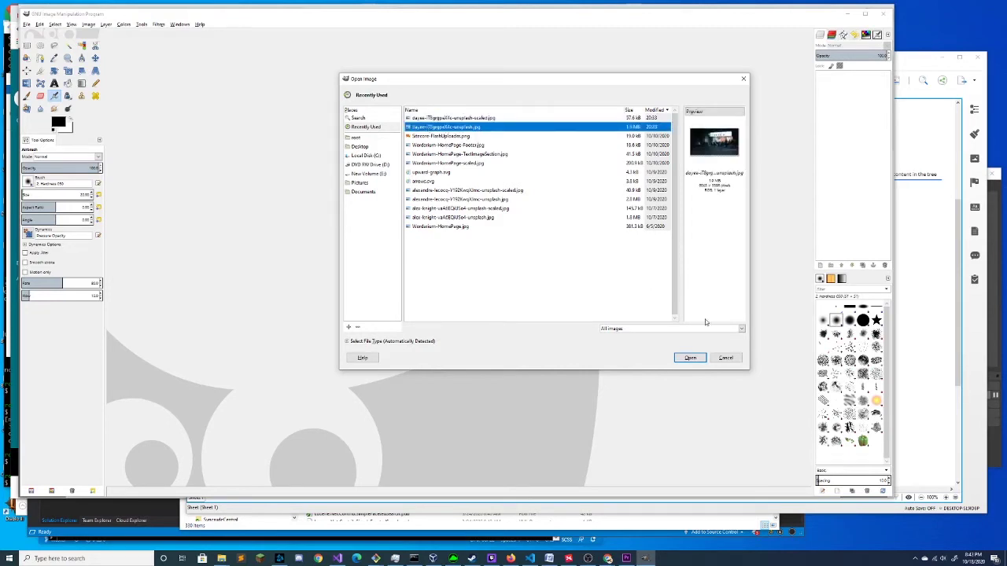
{"action": "left_click", "coordinate": [701, 359]}
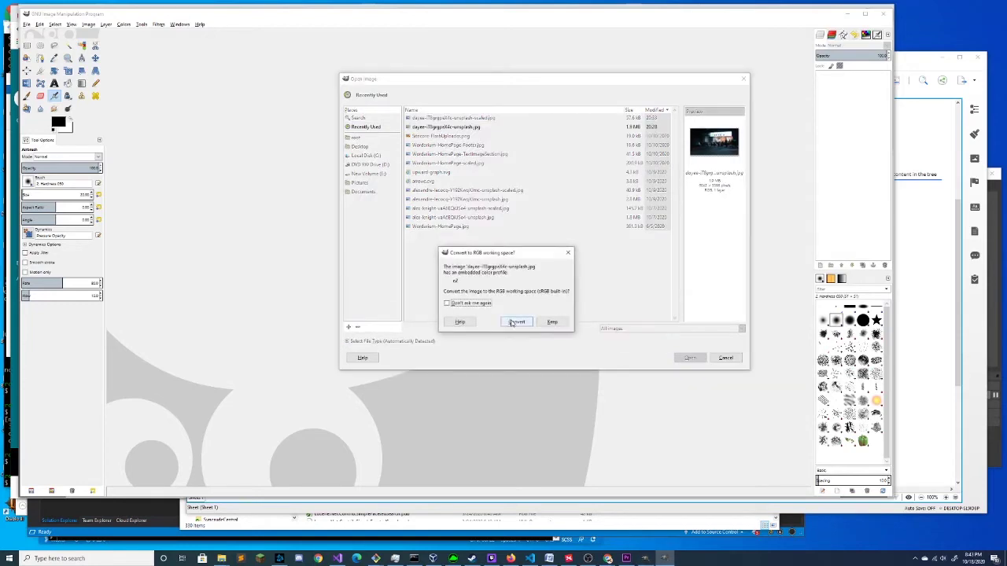
{"action": "left_click", "coordinate": [514, 321]}
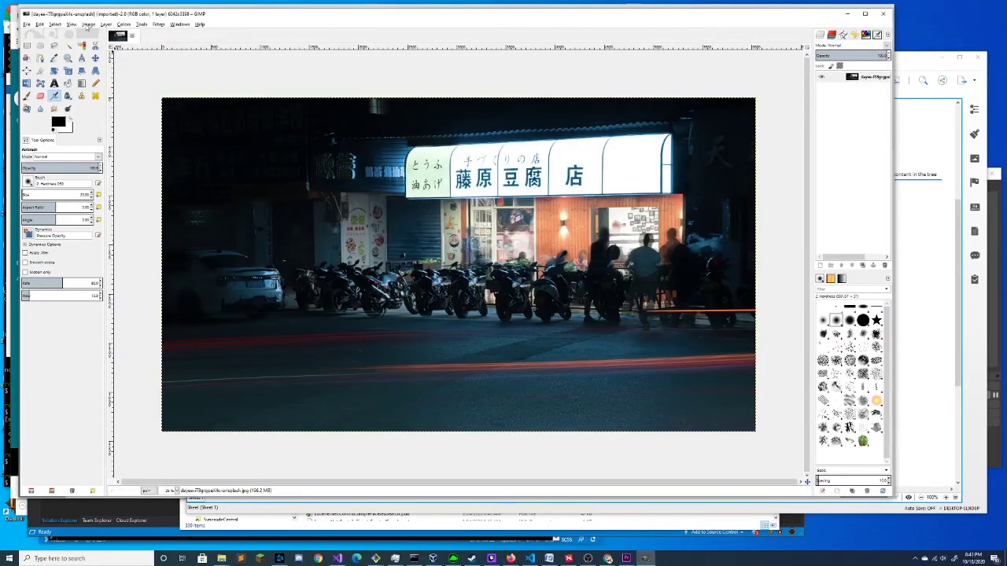
Scale the image to 800 pixels wide with proportional height and inspect the result up close.
{"action": "left_click", "coordinate": [88, 24]}
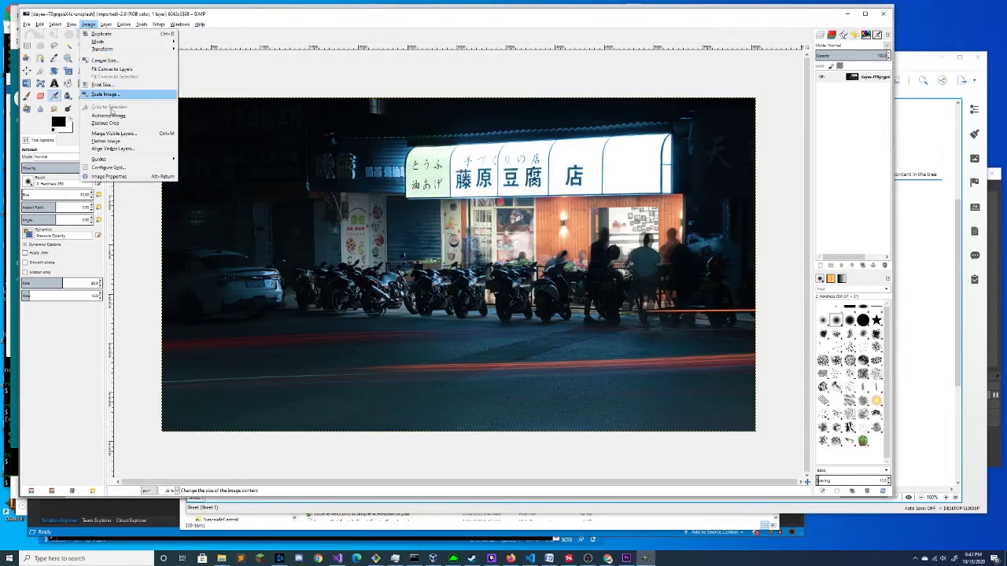
{"action": "left_click", "coordinate": [104, 95]}
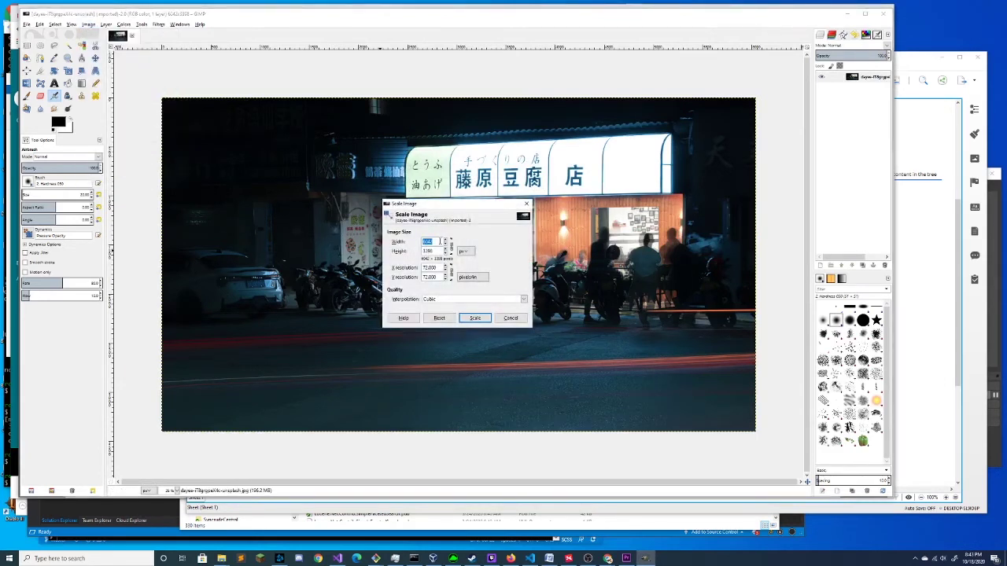
{"action": "type", "text": "800"}
{"action": "key", "text": "Tab"}
{"action": "left_click", "coordinate": [490, 321]}
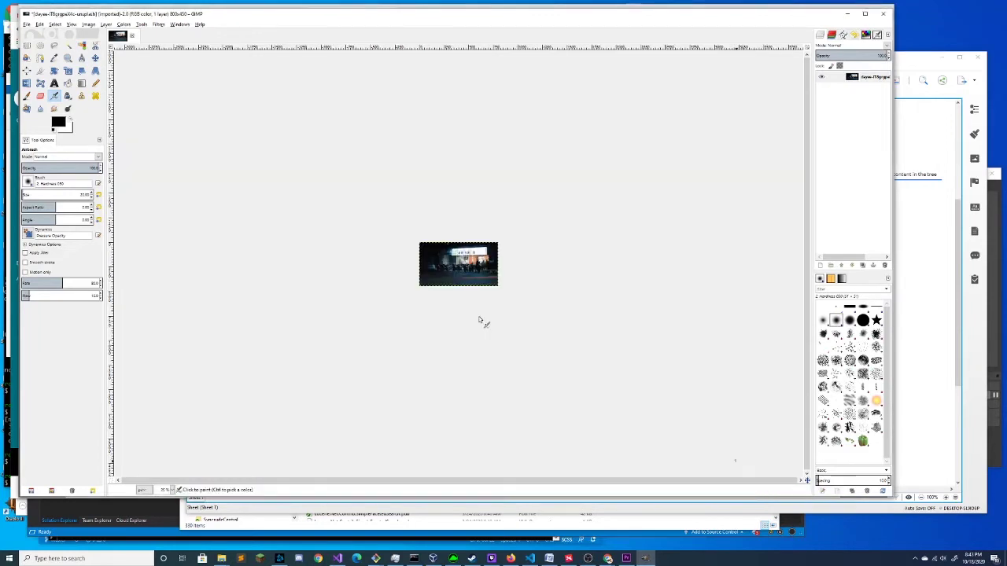
{"action": "key", "text": "1"}
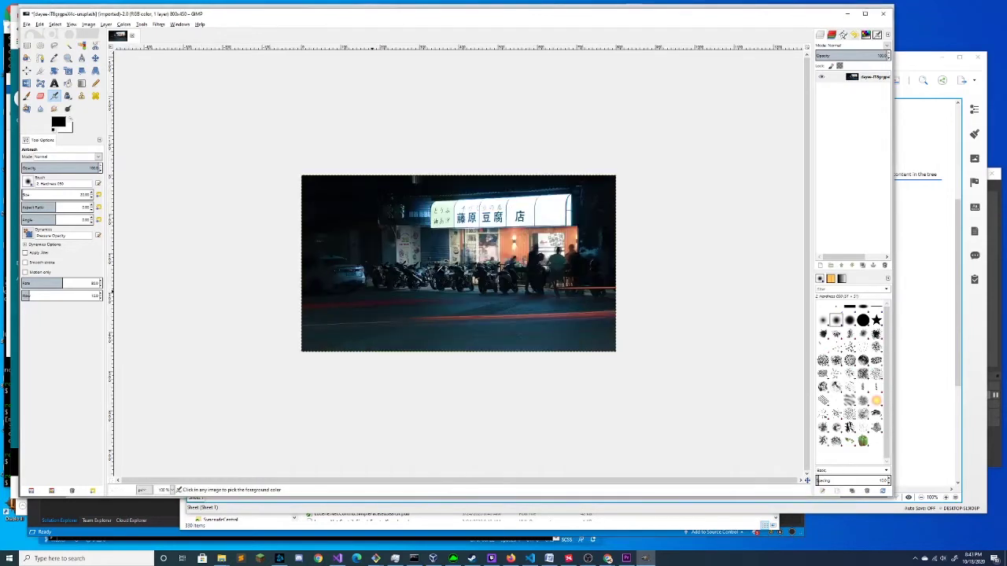
{"action": "key", "text": "plus"}
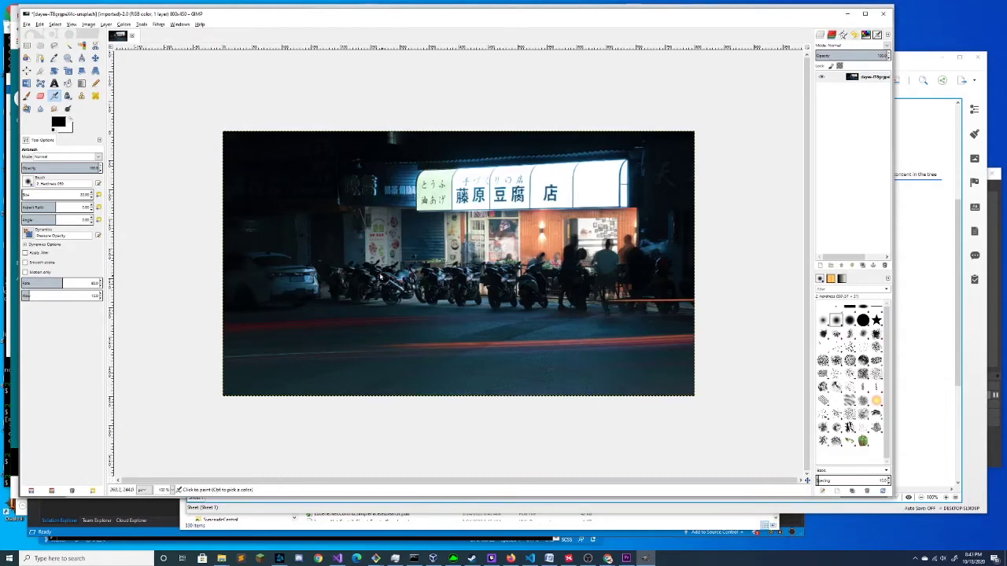
{"action": "scroll", "coordinate": [378, 260], "scroll_direction": "up", "scroll_amount": 3, "text": "ctrl"}
{"action": "scroll", "coordinate": [378, 259], "scroll_direction": "down", "scroll_amount": 2, "text": "ctrl"}
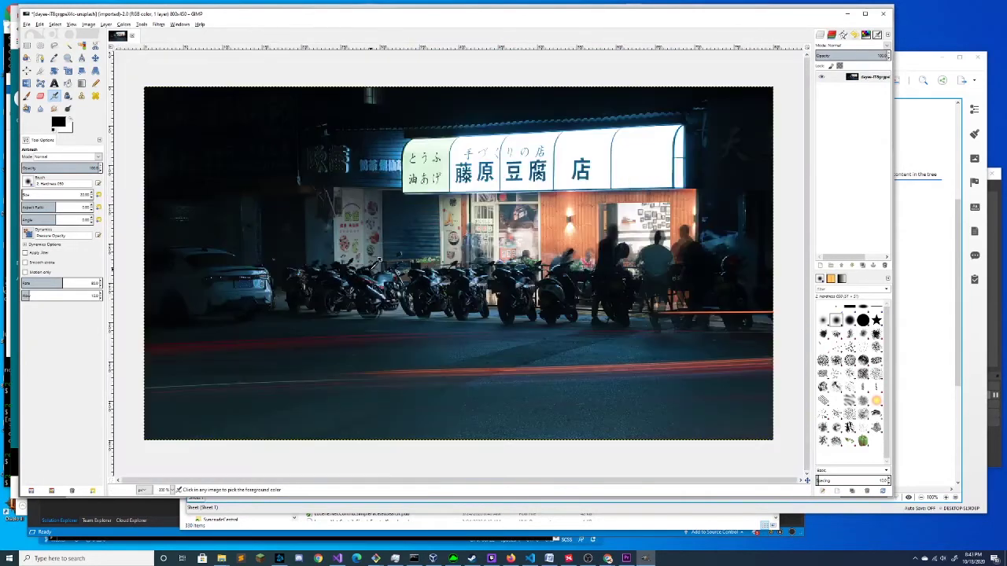
{"action": "scroll", "coordinate": [379, 260], "scroll_direction": "up", "scroll_amount": 2, "text": "ctrl"}
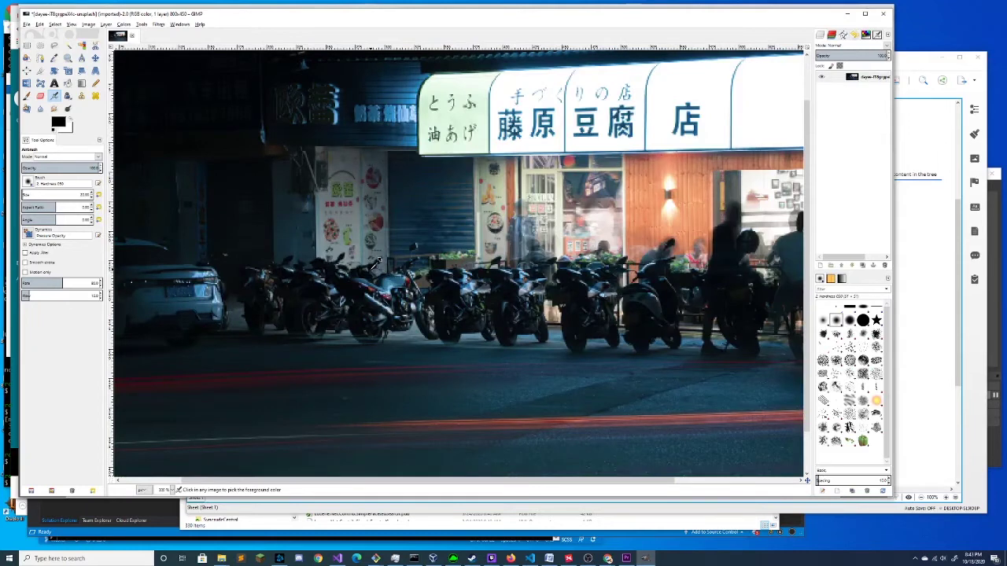
{"action": "scroll", "coordinate": [378, 260], "scroll_direction": "down", "scroll_amount": 2, "text": "ctrl"}
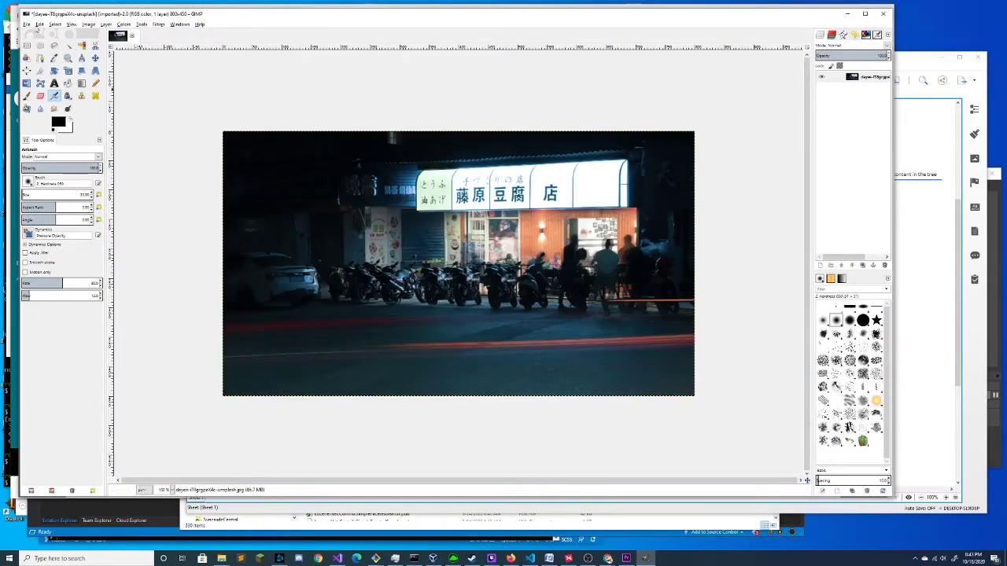
Export the image to Downloads as dayee-iT8grgpeX4c-unsplash-scaled.jpg, replacing the existing file and using a reduced JPEG quality.
{"action": "left_click", "coordinate": [28, 25]}
{"action": "left_click", "coordinate": [42, 132]}
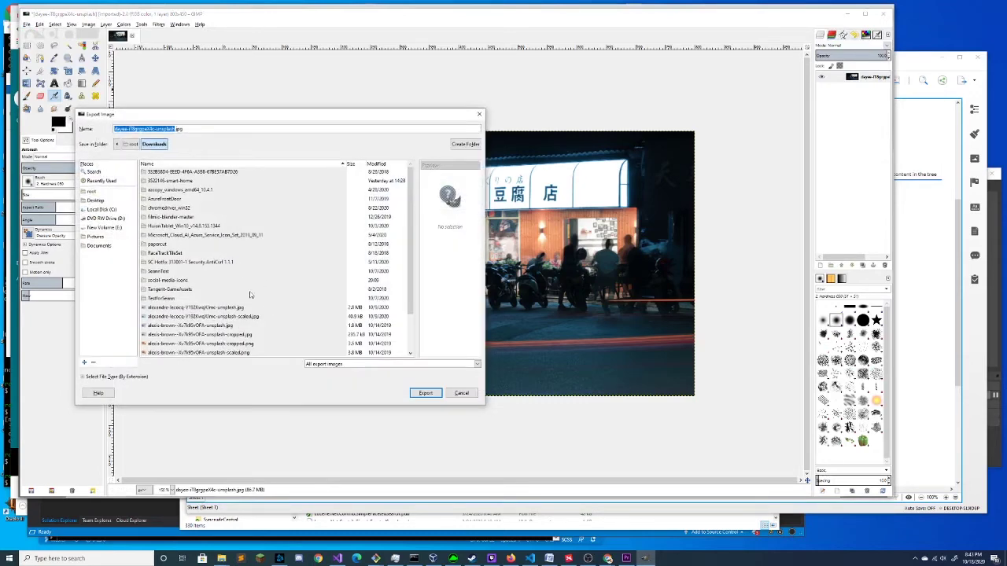
{"action": "left_click", "coordinate": [155, 128]}
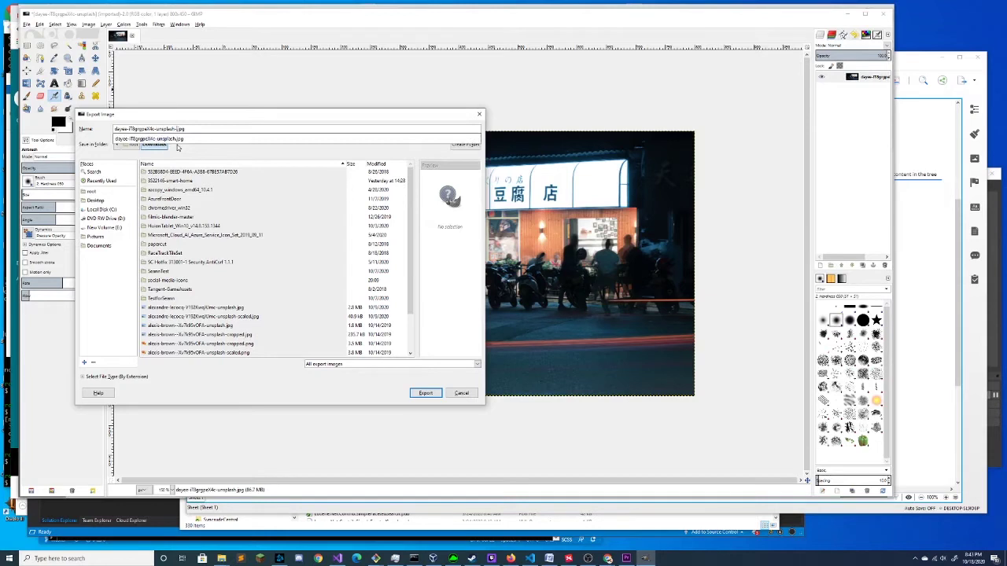
{"action": "type", "text": "-scaled"}
{"action": "left_click", "coordinate": [429, 394]}
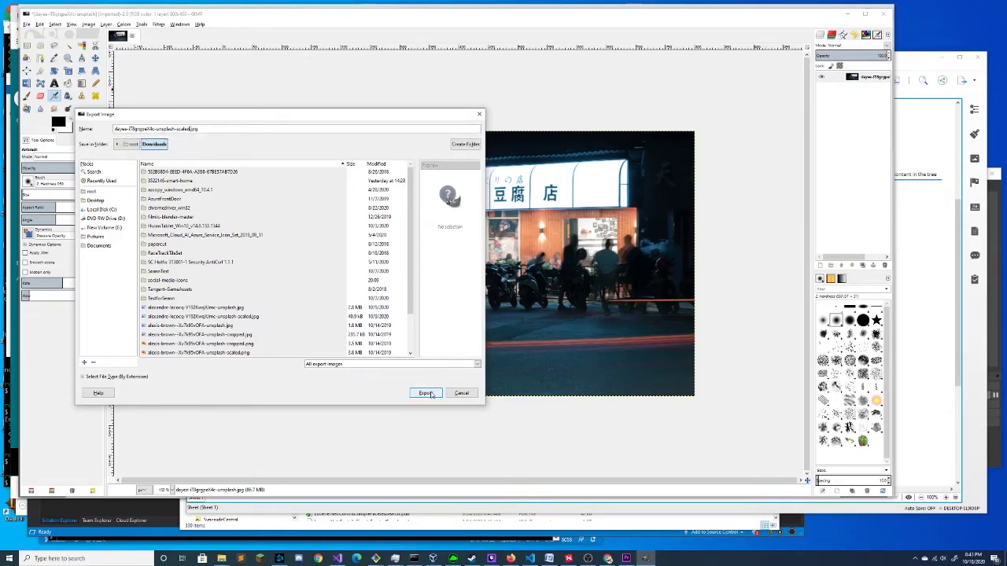
{"action": "left_click", "coordinate": [429, 394]}
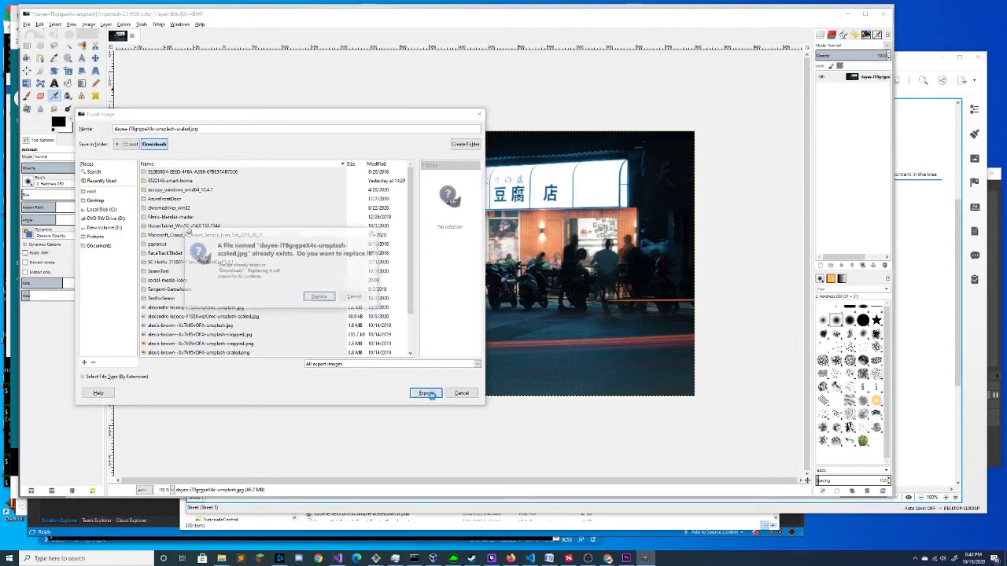
{"action": "left_click", "coordinate": [320, 297]}
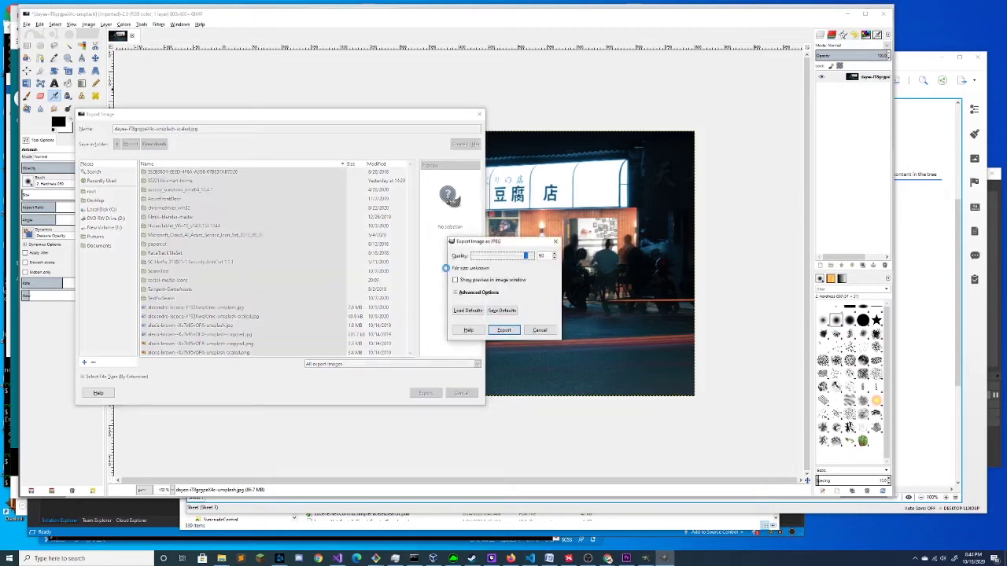
{"action": "left_click_drag", "start_coordinate": [526, 258], "coordinate": [503, 253]}
{"action": "left_click", "coordinate": [507, 331]}
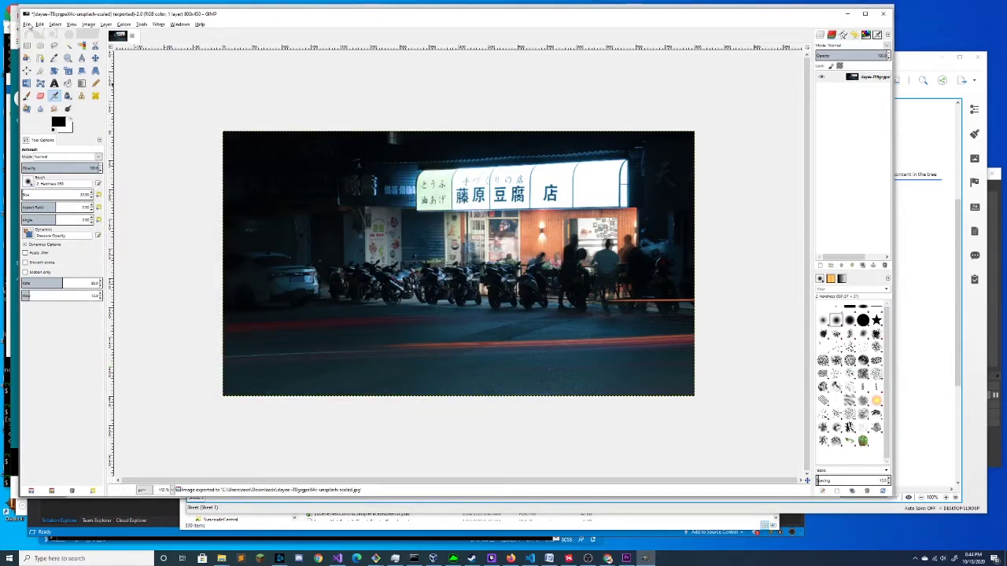
Quit GIMP and discard the unsaved changes to the exported image.
{"action": "left_click", "coordinate": [28, 26]}
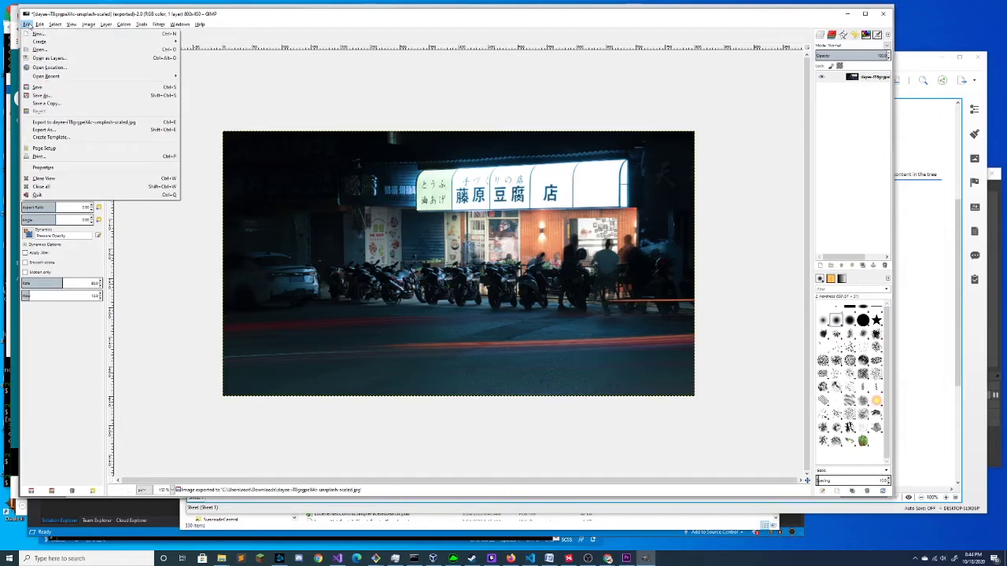
{"action": "left_click", "coordinate": [37, 194]}
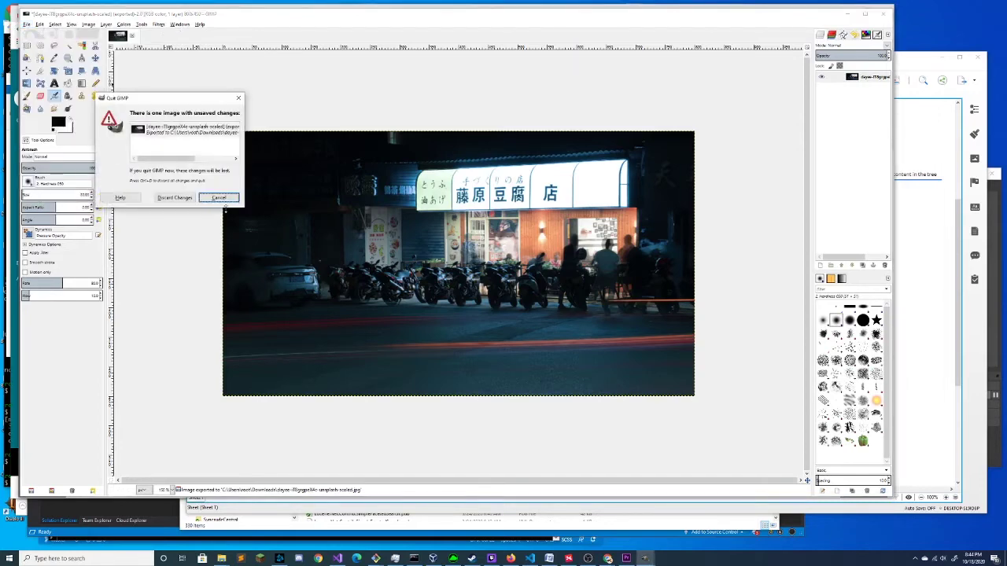
{"action": "left_click", "coordinate": [177, 196]}
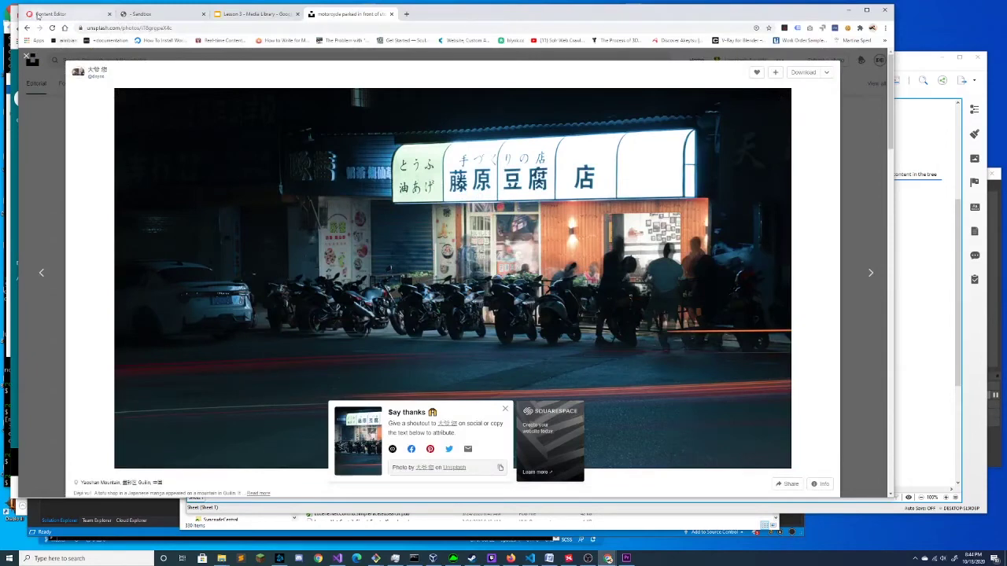
Switch to the Sitecore Content Editor in Chrome and open the Banner folder under Media Library > Images.
{"action": "left_click", "coordinate": [60, 15]}
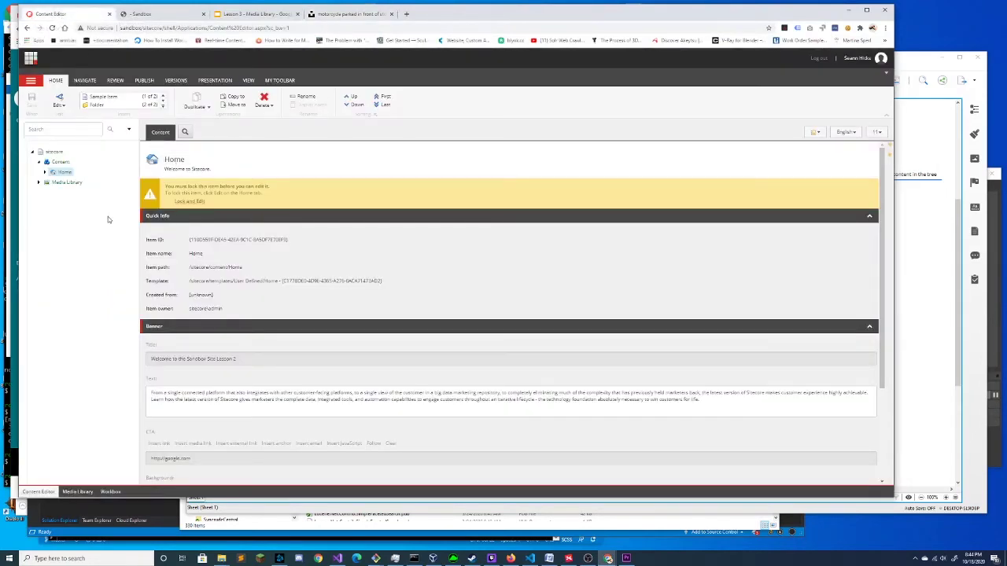
{"action": "left_click", "coordinate": [56, 184]}
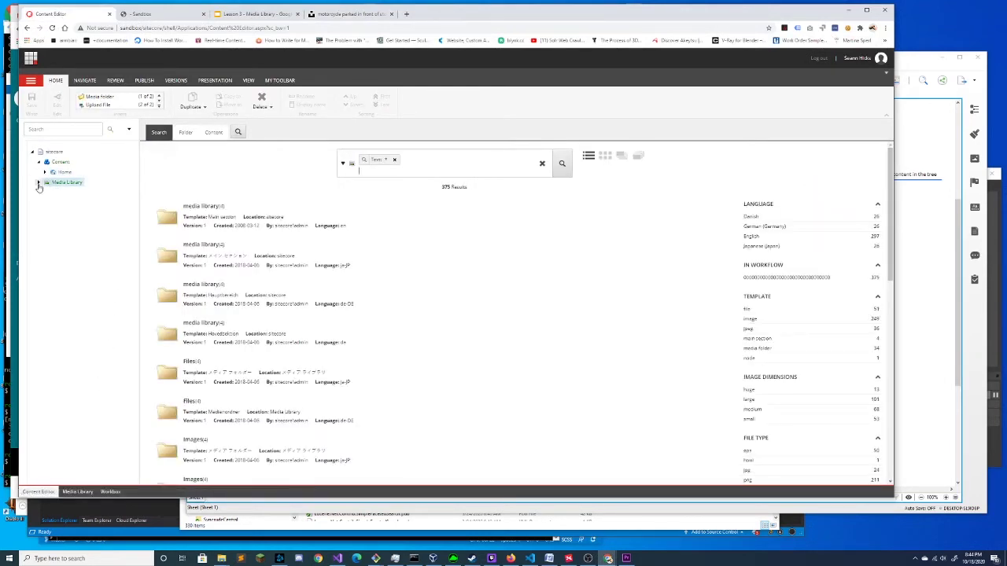
{"action": "left_click", "coordinate": [39, 185]}
{"action": "left_click", "coordinate": [45, 225]}
{"action": "left_click", "coordinate": [69, 234]}
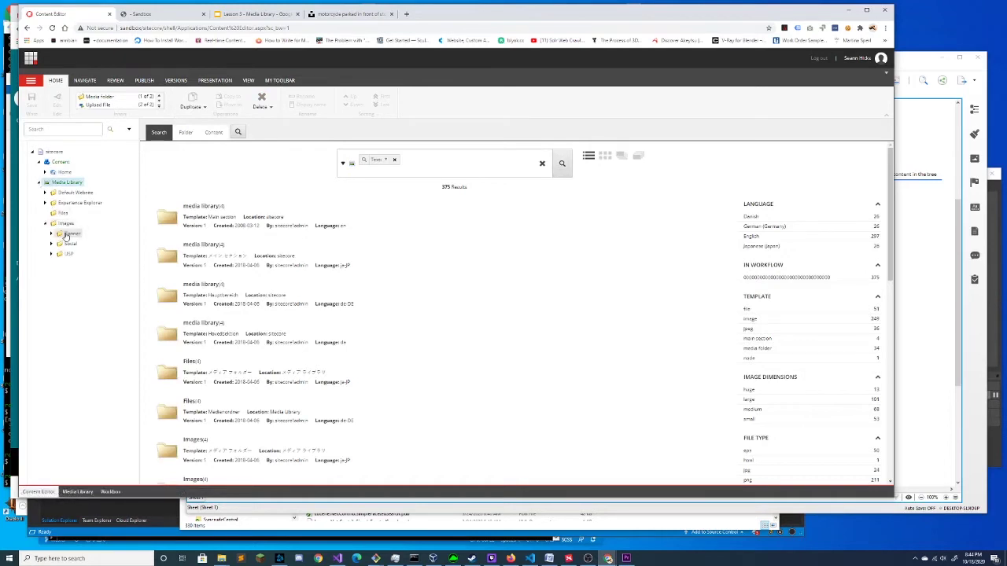
Upload dayee-iT8grgpeX4c-unsplash-scaled.jpg from Downloads as a single file into the Banner folder.
{"action": "left_click", "coordinate": [171, 169]}
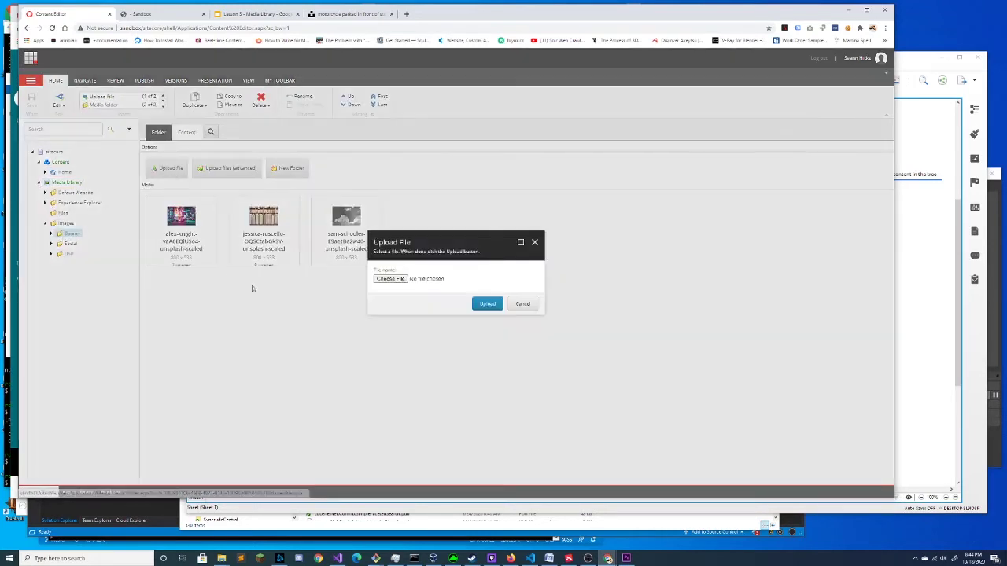
{"action": "left_click", "coordinate": [390, 280]}
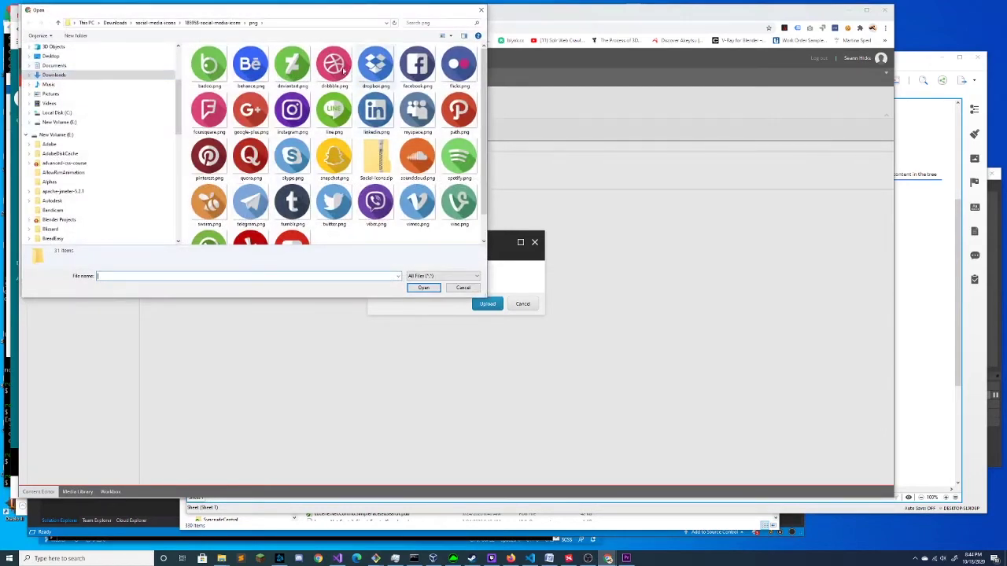
{"action": "left_click", "coordinate": [58, 23]}
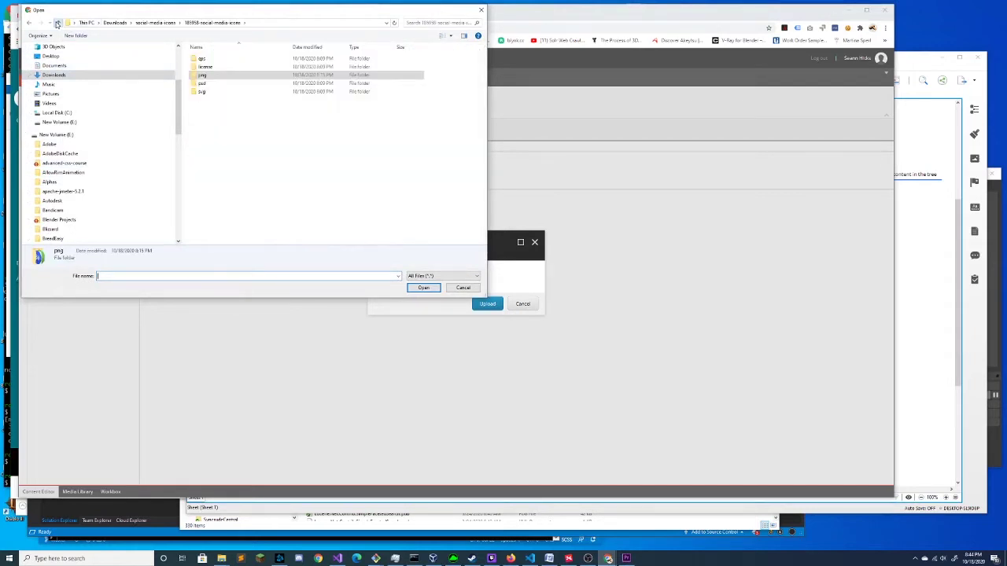
{"action": "left_click", "coordinate": [57, 23]}
{"action": "left_click", "coordinate": [57, 23]}
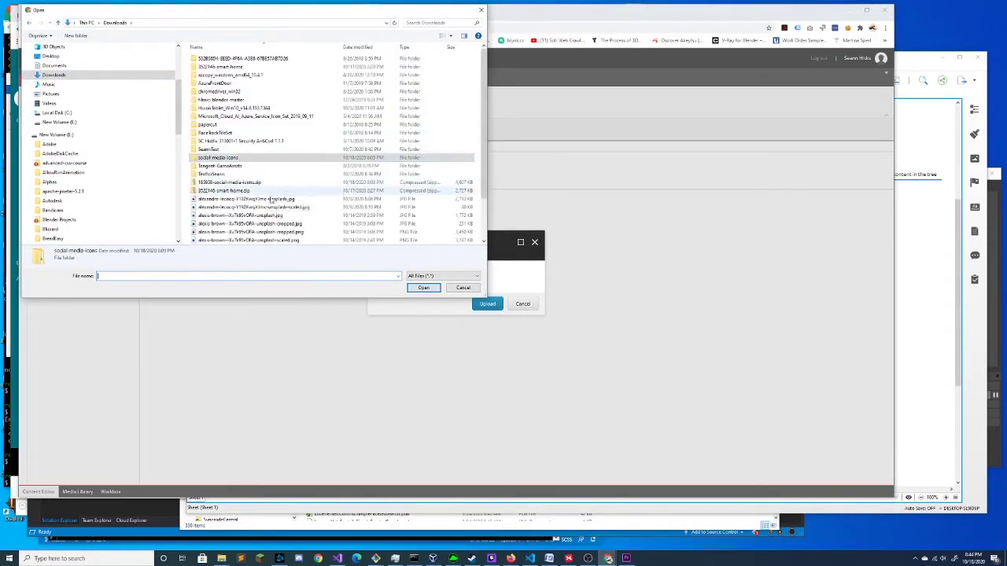
{"action": "scroll", "coordinate": [272, 200], "scroll_direction": "down", "scroll_amount": 2}
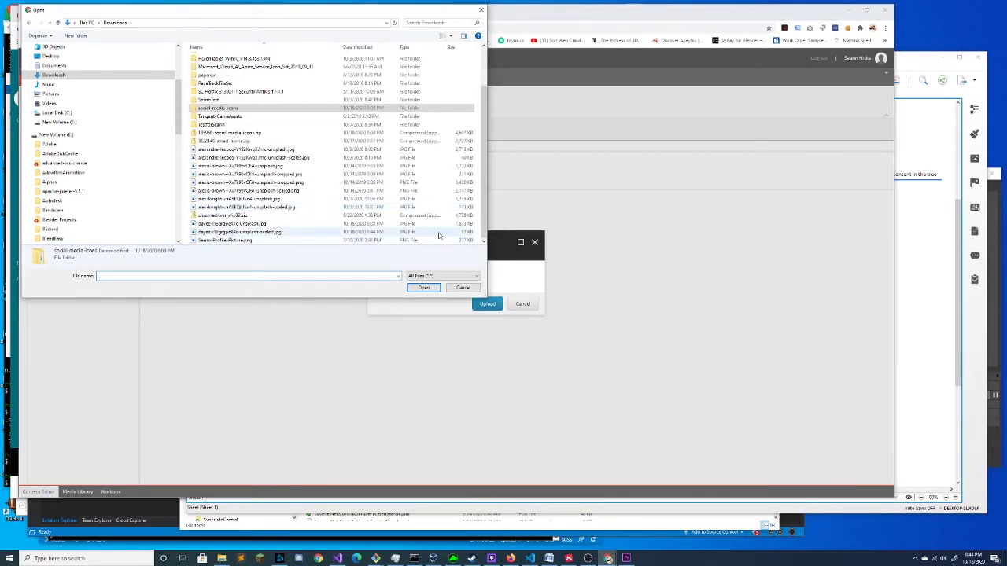
{"action": "left_click", "coordinate": [407, 233]}
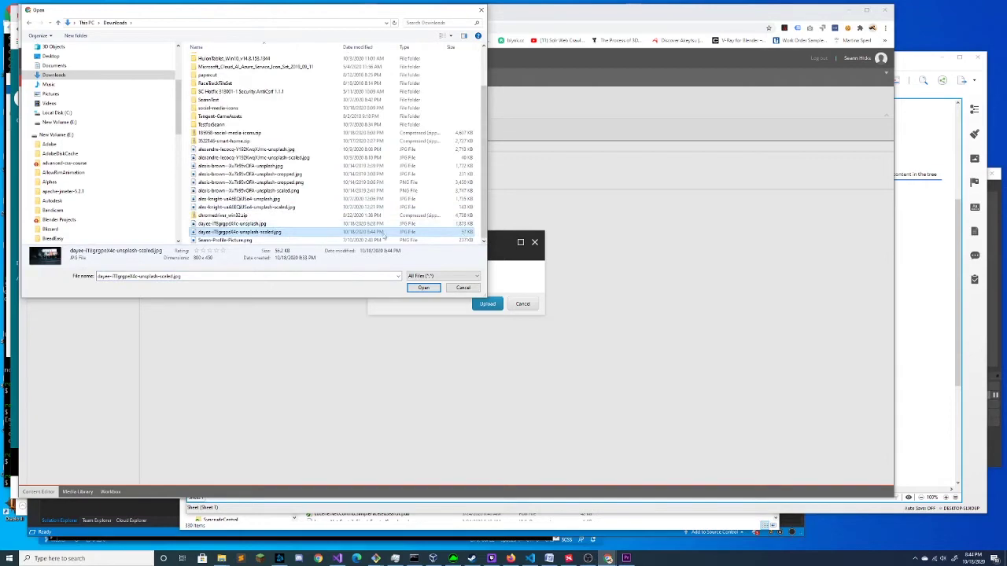
{"action": "left_click", "coordinate": [425, 288]}
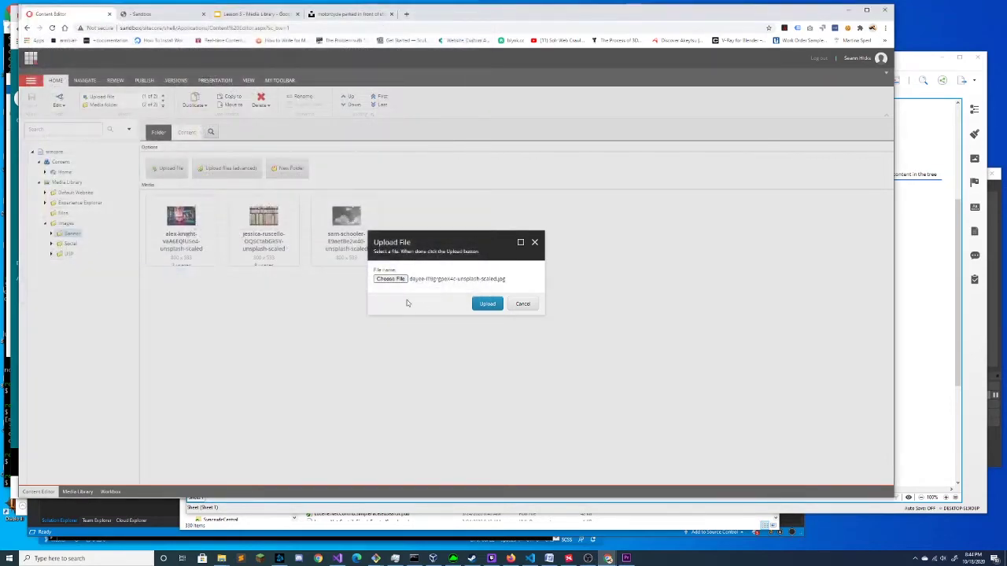
{"action": "left_click", "coordinate": [488, 305]}
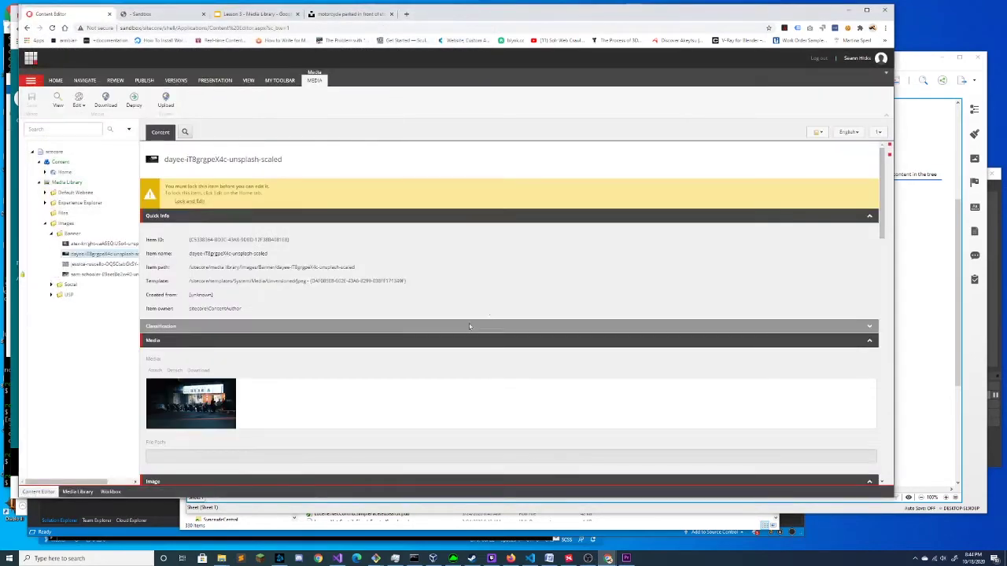
Lock the uploaded banner image for editing, set its Alt text to "Chinese Restaurant at Night" and save it.
{"action": "scroll", "coordinate": [346, 347], "scroll_direction": "down", "scroll_amount": 3}
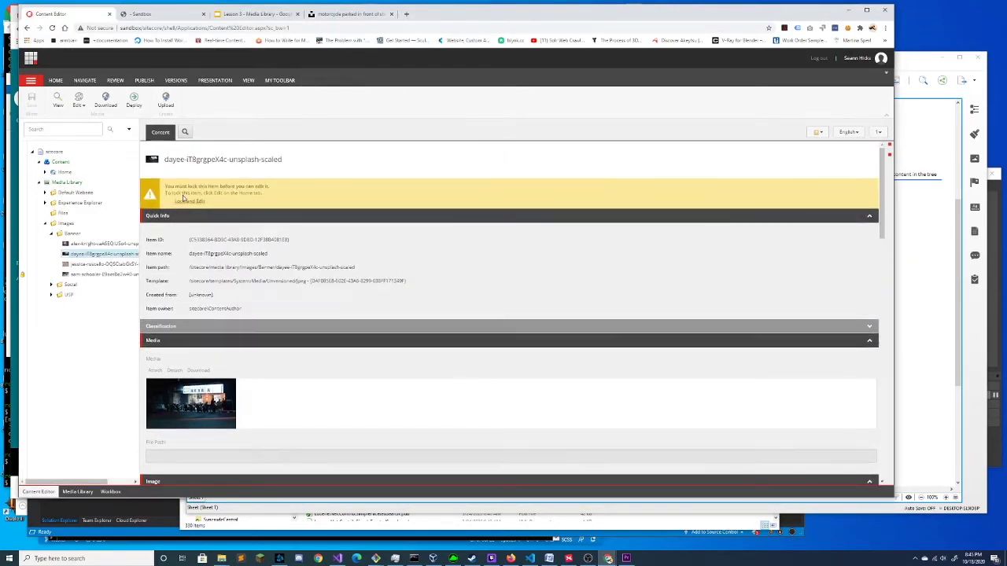
{"action": "left_click", "coordinate": [186, 201]}
{"action": "scroll", "coordinate": [292, 427], "scroll_direction": "down", "scroll_amount": 2}
{"action": "left_click", "coordinate": [179, 444]}
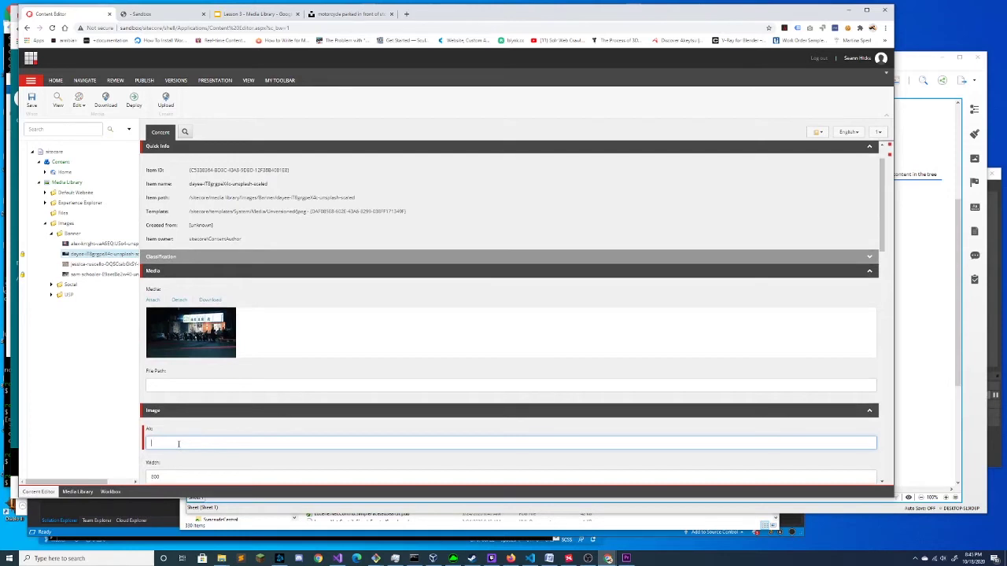
{"action": "type", "text": "Chinese Restaurant at Night"}
{"action": "left_click", "coordinate": [31, 100]}
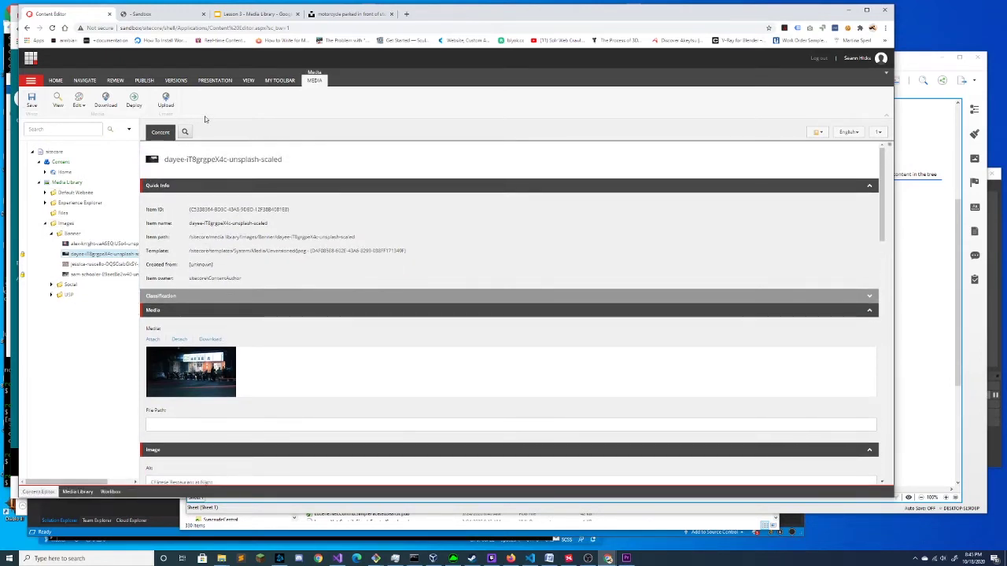
{"action": "left_click", "coordinate": [32, 101]}
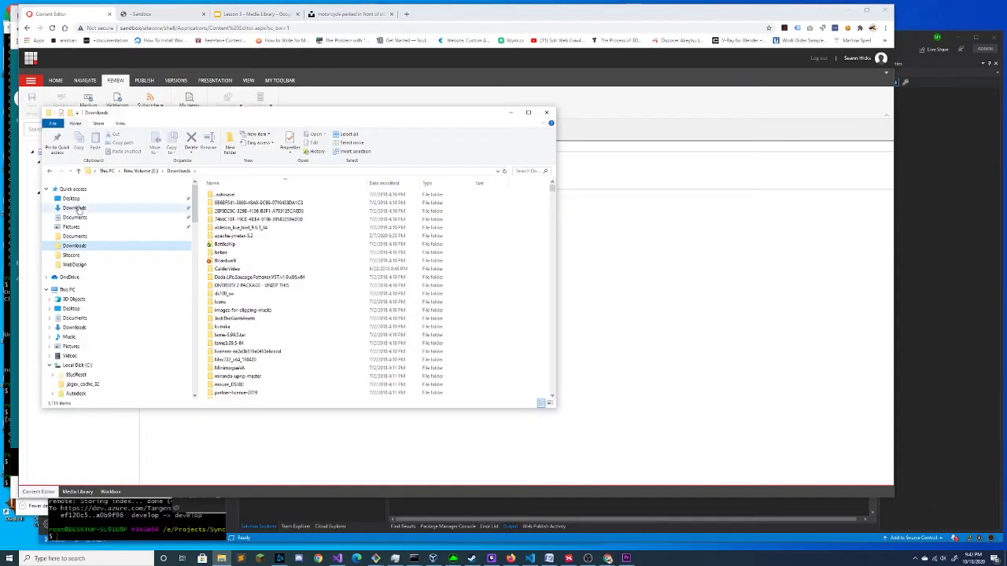
In File Explorer, open the png folder of the social-media-icons download.
{"action": "left_click", "coordinate": [75, 208]}
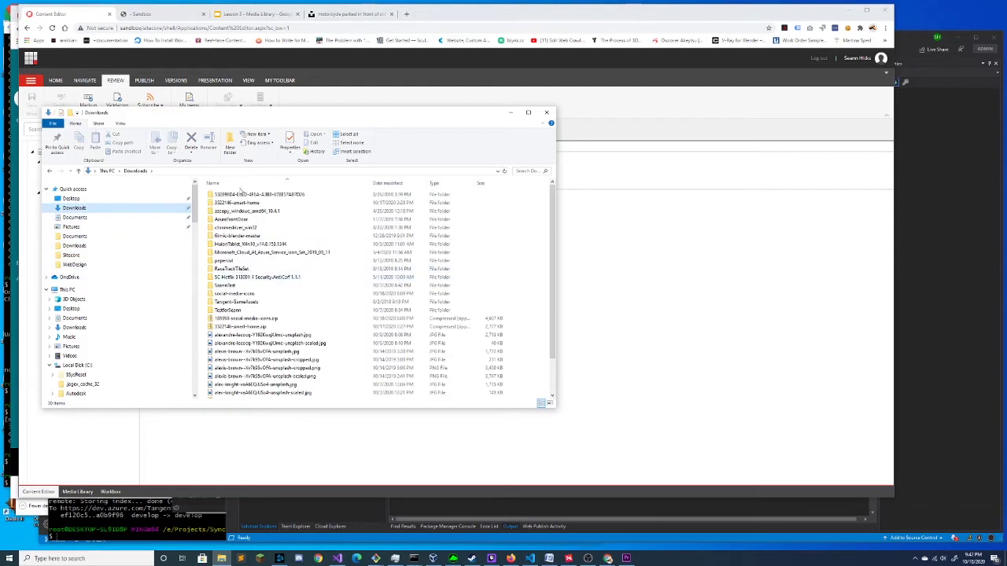
{"action": "left_click", "coordinate": [236, 295]}
{"action": "double_click", "coordinate": [236, 294]}
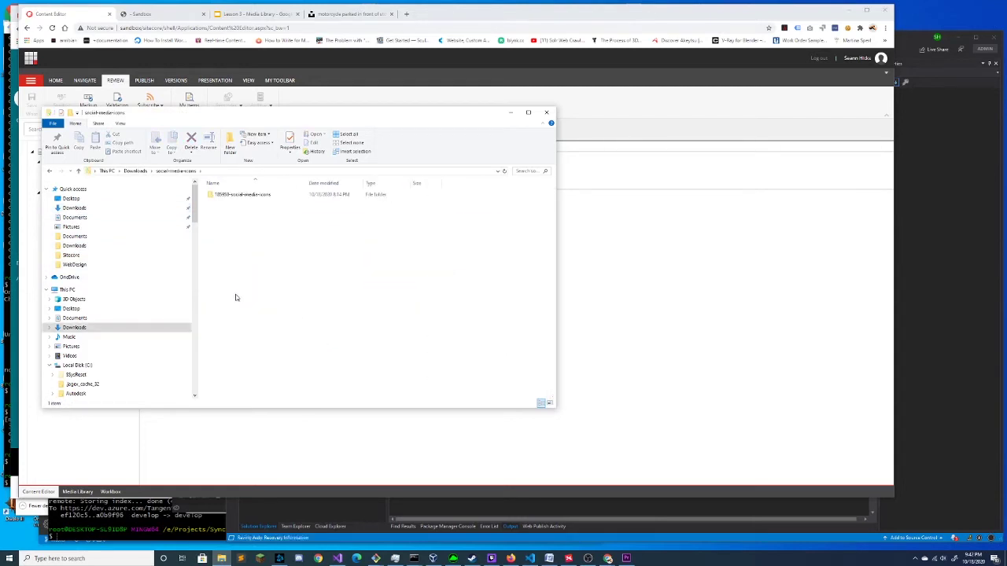
{"action": "double_click", "coordinate": [242, 195]}
{"action": "double_click", "coordinate": [219, 211]}
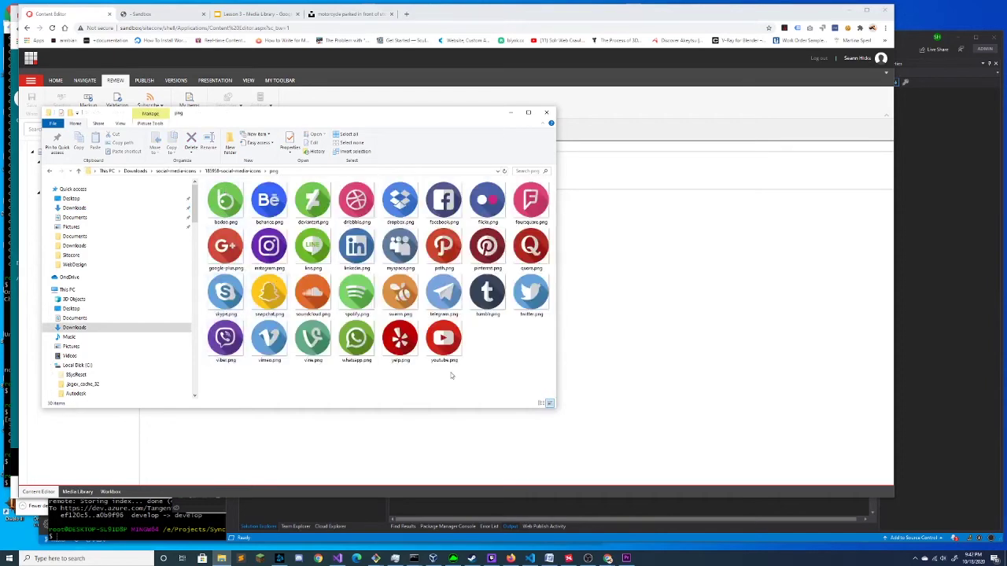
Compress all the icon PNGs, from badoo.png to youtube.png, into a zip named Social Icons and close File Explorer.
{"action": "left_click", "coordinate": [217, 211]}
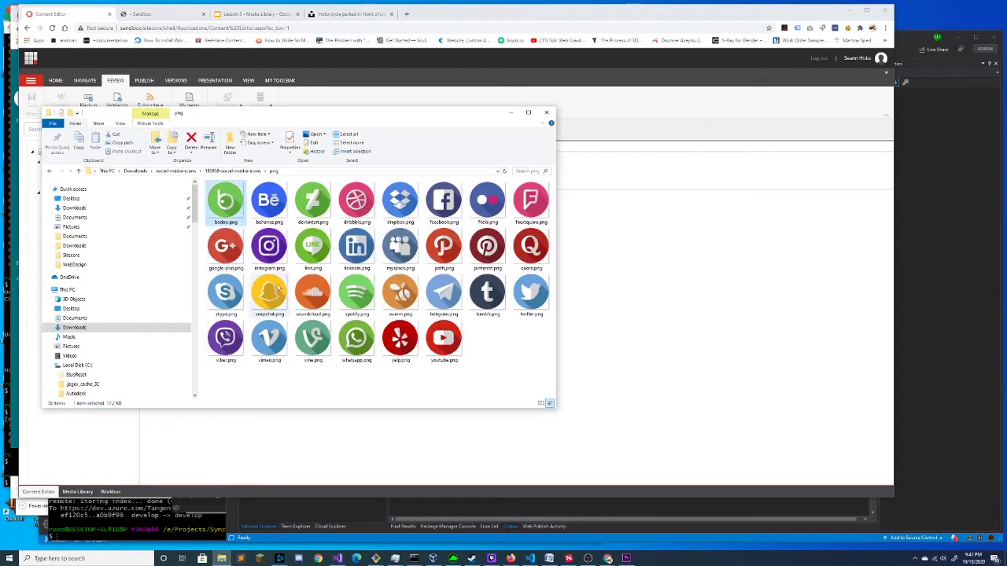
{"action": "left_click", "coordinate": [435, 347], "text": "shift"}
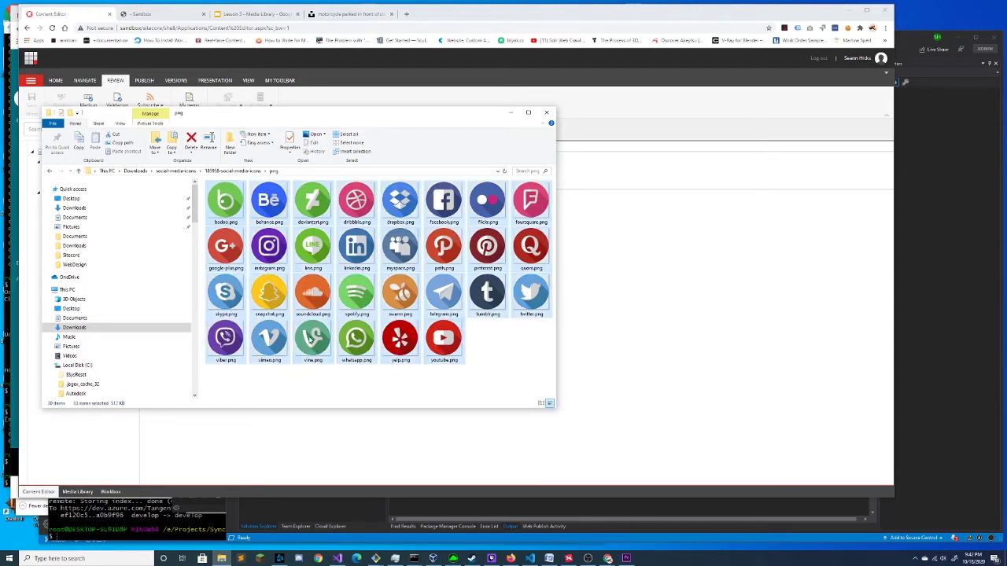
{"action": "right_click", "coordinate": [311, 339]}
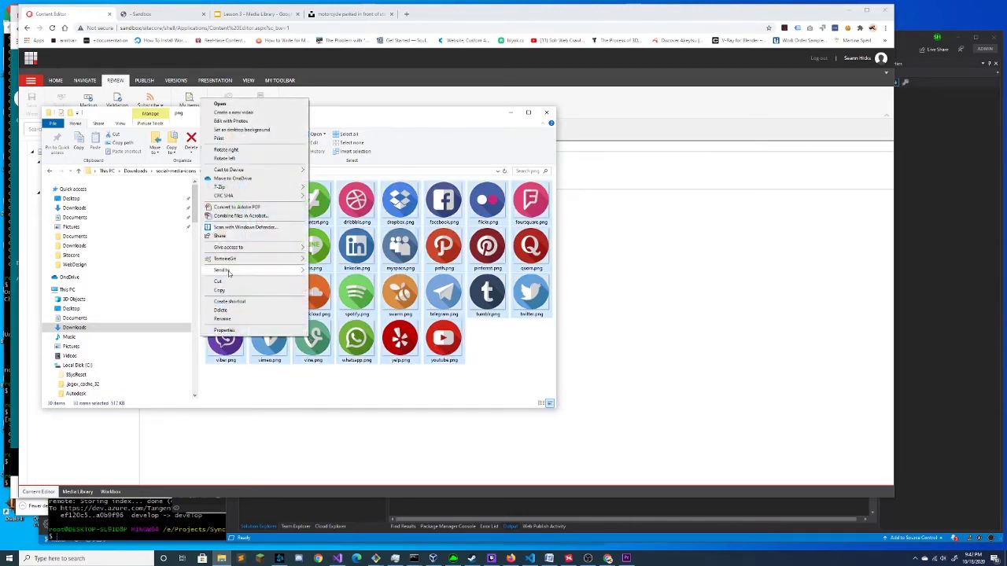
{"action": "mouse_move", "coordinate": [236, 270]}
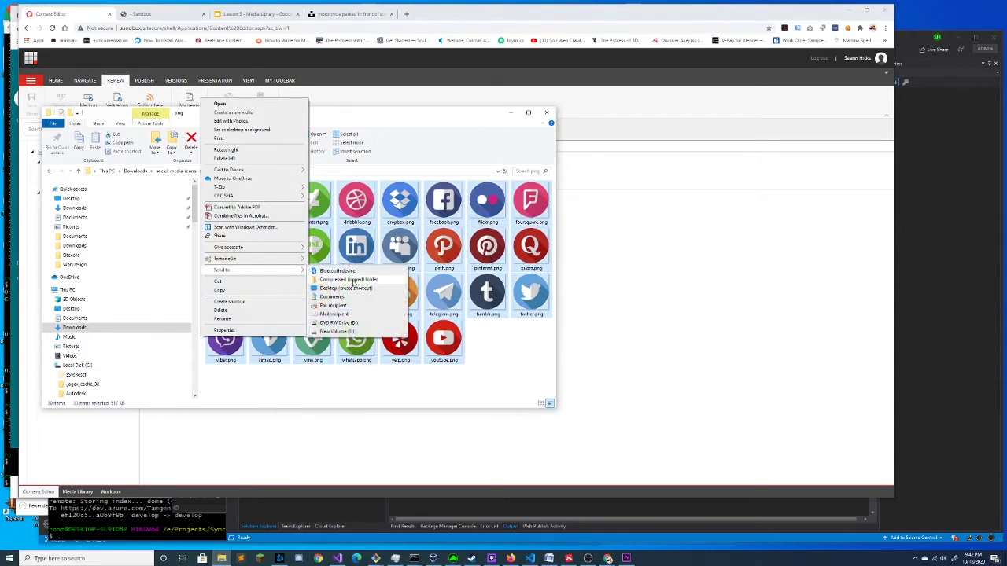
{"action": "left_click", "coordinate": [353, 282]}
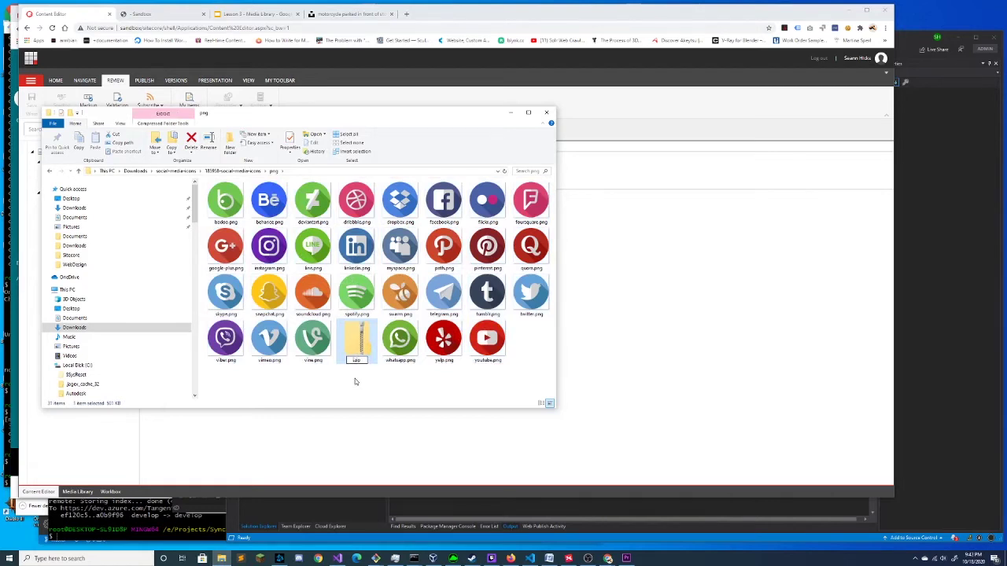
{"action": "type", "text": "Social Icons"}
{"action": "left_click", "coordinate": [347, 388]}
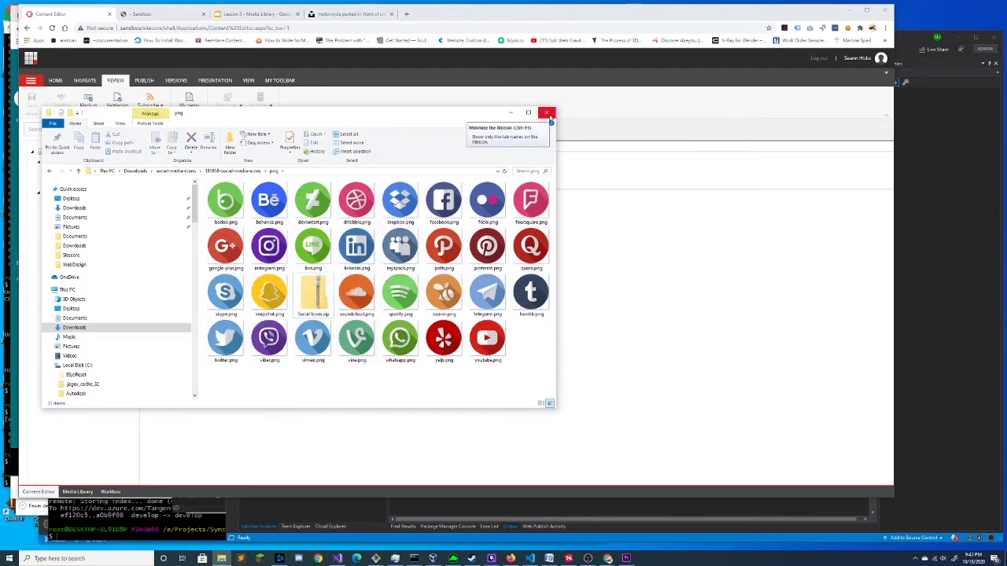
{"action": "left_click", "coordinate": [550, 116]}
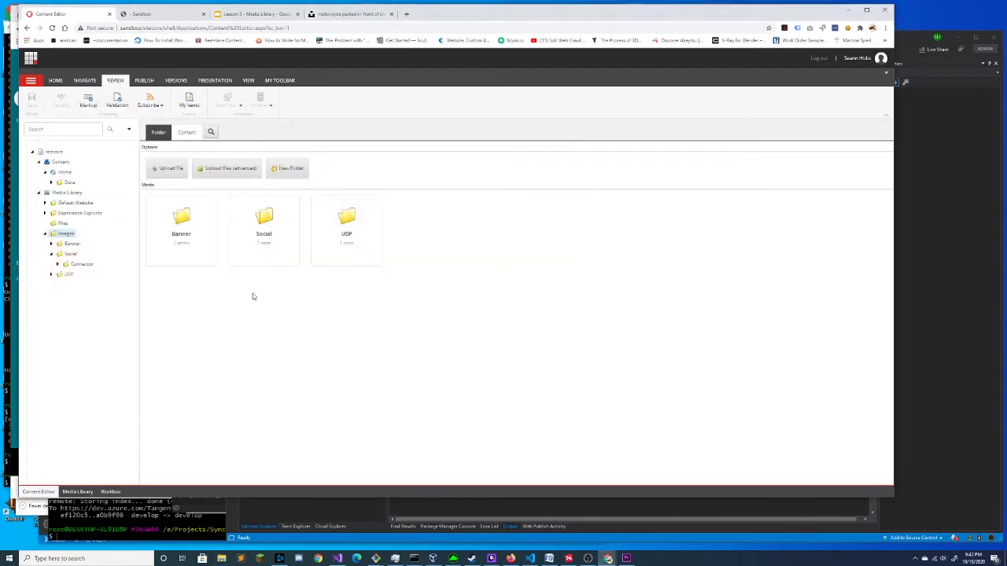
Batch upload Social Icons.zip into the Social images folder with Unpack ZIP archives enabled.
{"action": "left_click", "coordinate": [70, 254]}
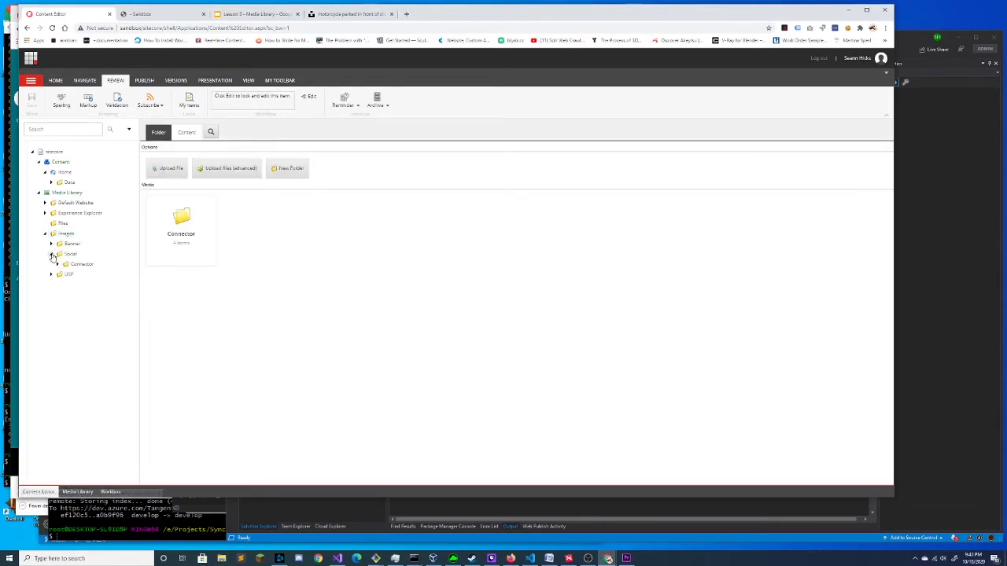
{"action": "left_click", "coordinate": [52, 255]}
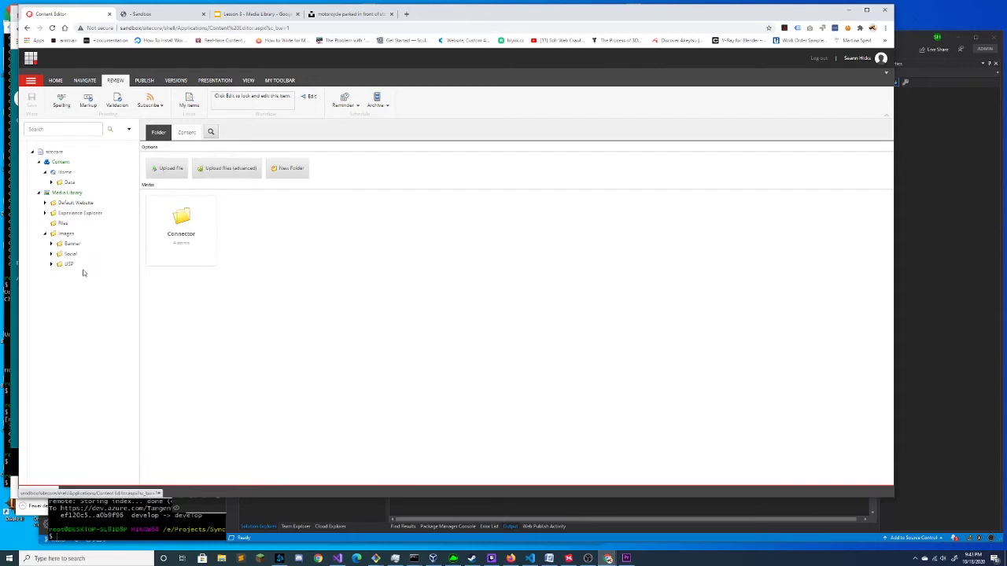
{"action": "left_click", "coordinate": [51, 254]}
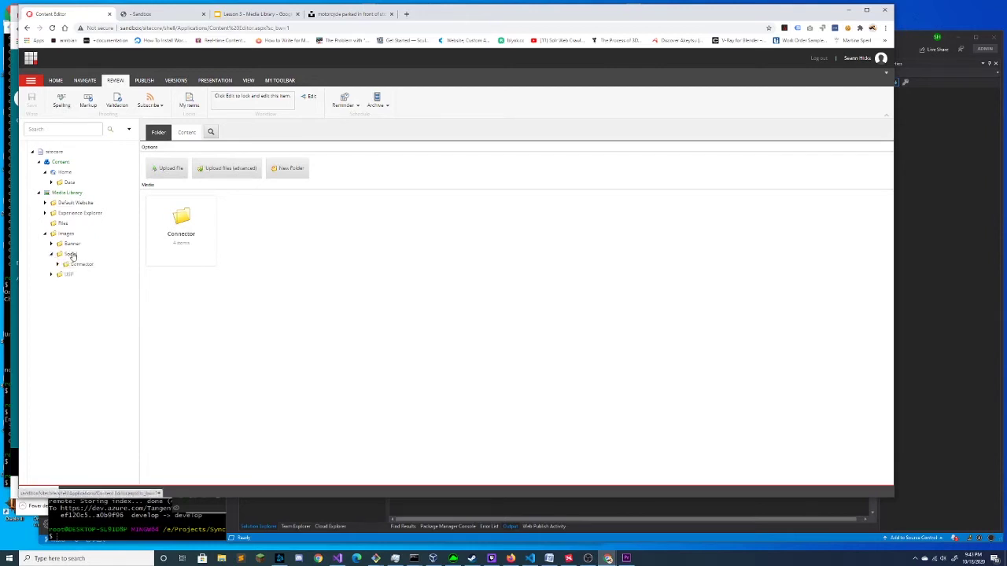
{"action": "left_click", "coordinate": [205, 168]}
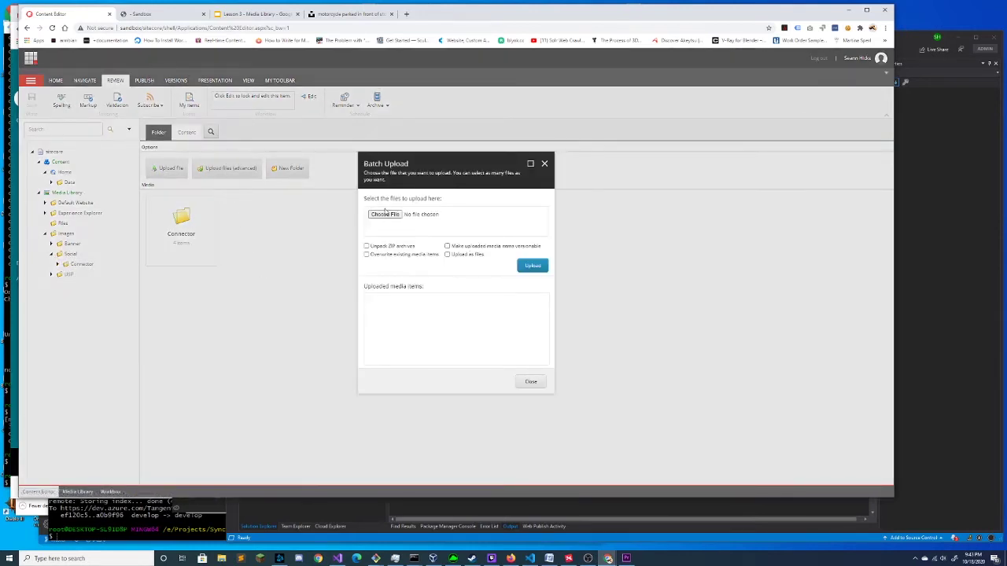
{"action": "left_click", "coordinate": [384, 214]}
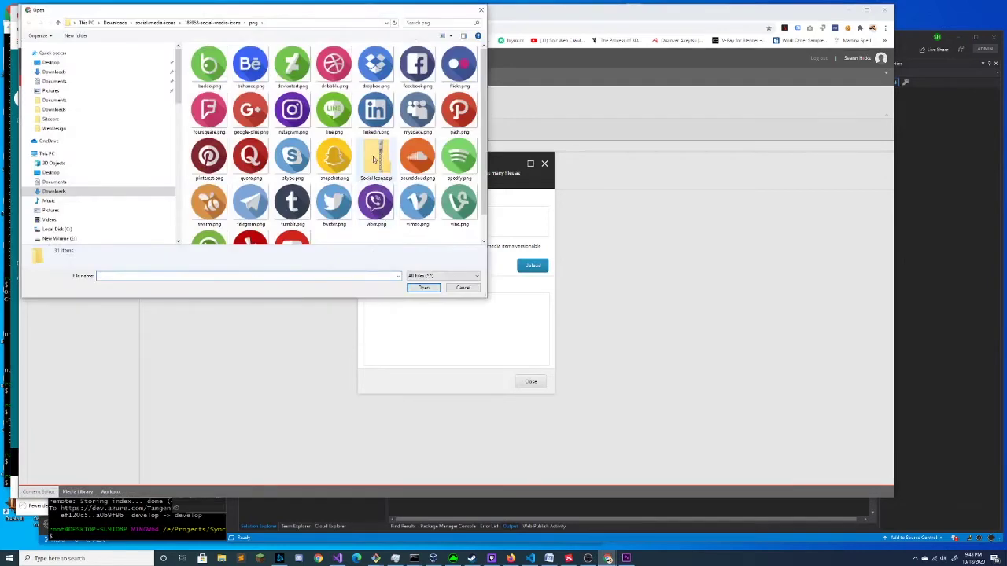
{"action": "left_click", "coordinate": [375, 159]}
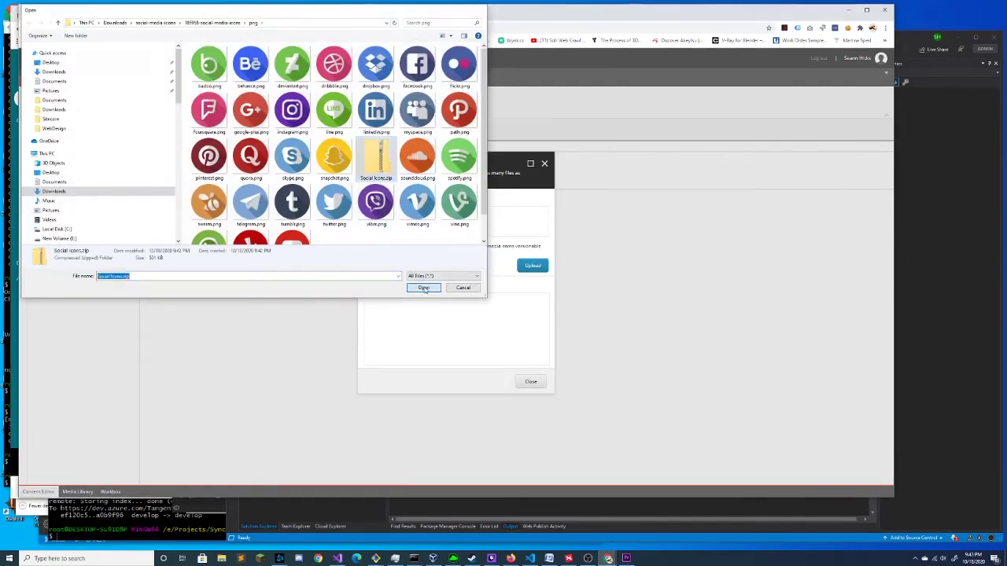
{"action": "left_click", "coordinate": [423, 288]}
{"action": "left_click", "coordinate": [385, 248]}
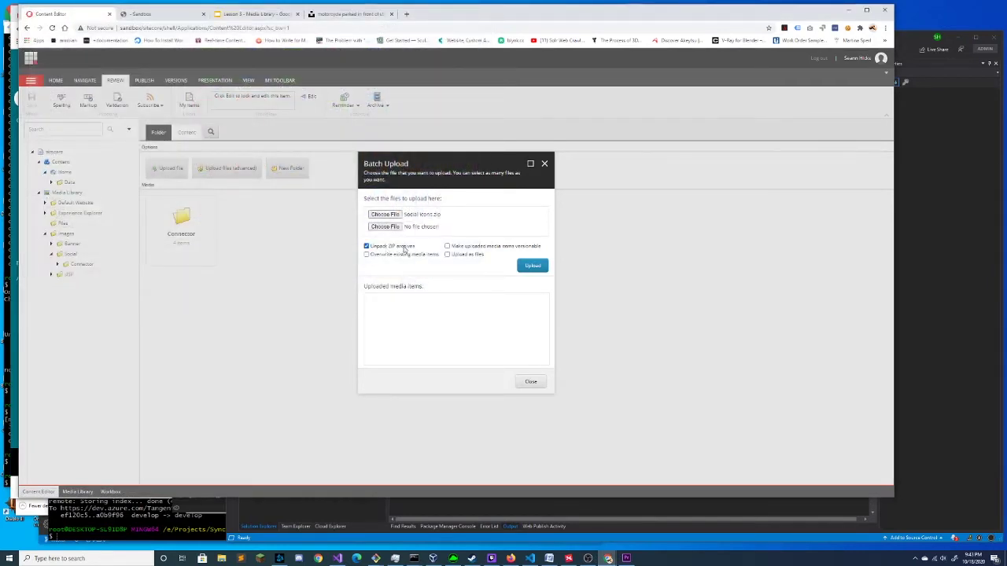
{"action": "left_click", "coordinate": [532, 266]}
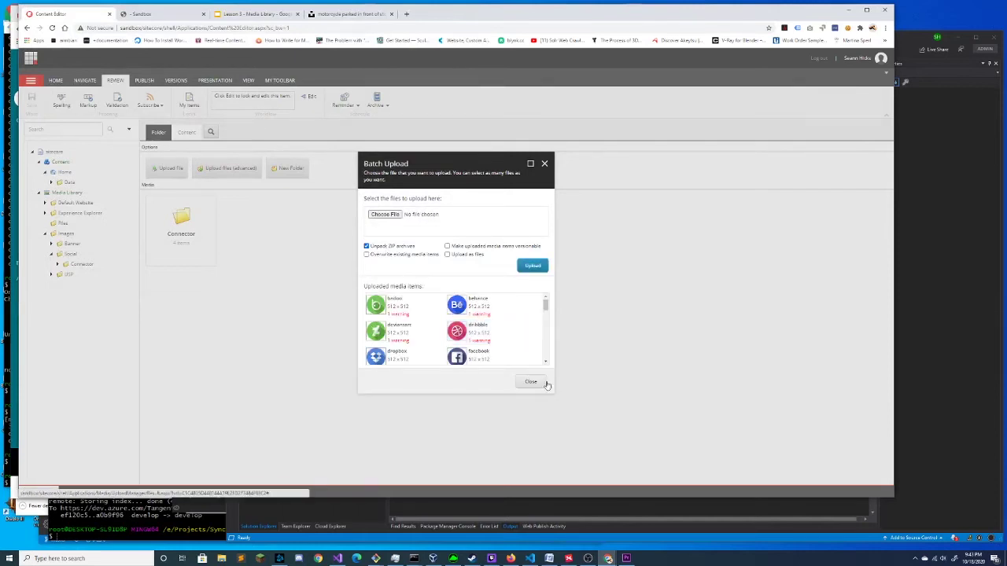
{"action": "left_click", "coordinate": [531, 382]}
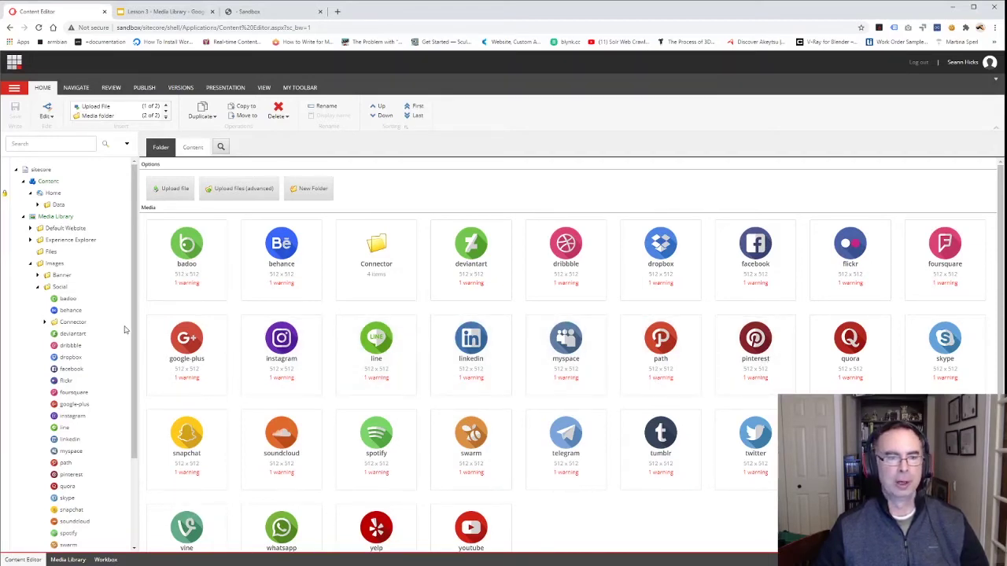
Set the Home item's banner Background to the dayee-iT8grgpeX4c-unsplash-scaled image and save the item.
{"action": "left_click", "coordinate": [38, 289]}
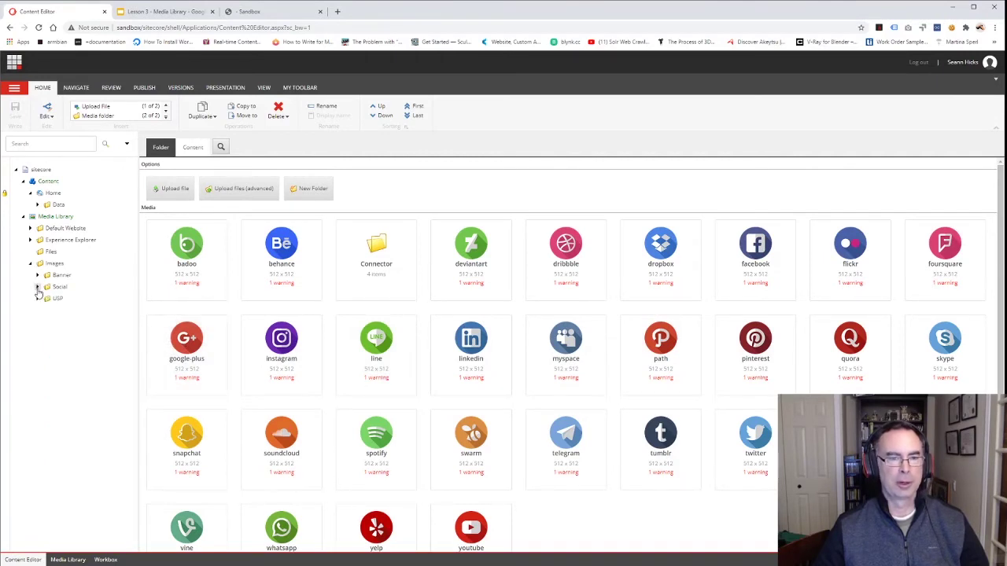
{"action": "left_click", "coordinate": [51, 193]}
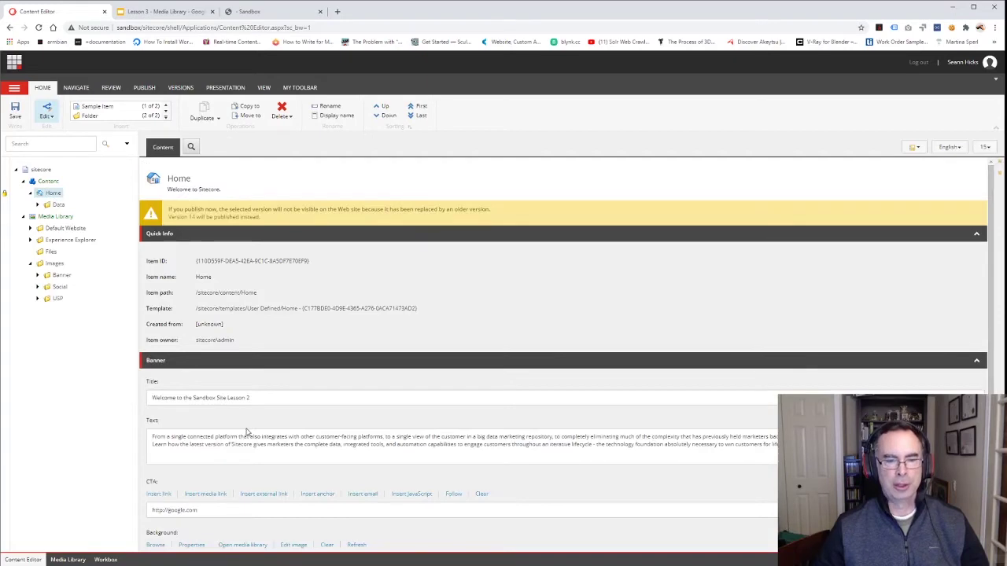
{"action": "scroll", "coordinate": [251, 429], "scroll_direction": "down", "scroll_amount": 3}
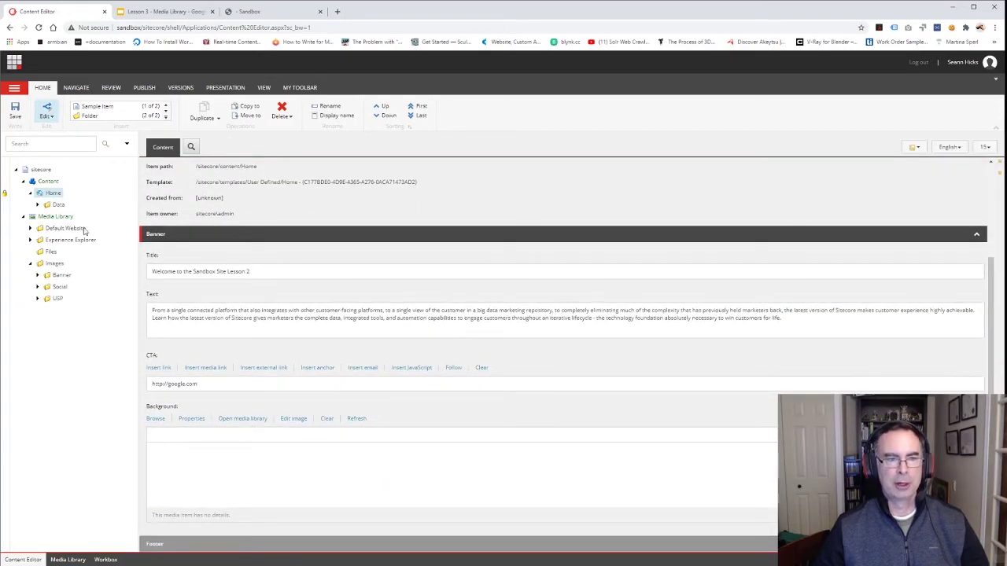
{"action": "left_click", "coordinate": [155, 419]}
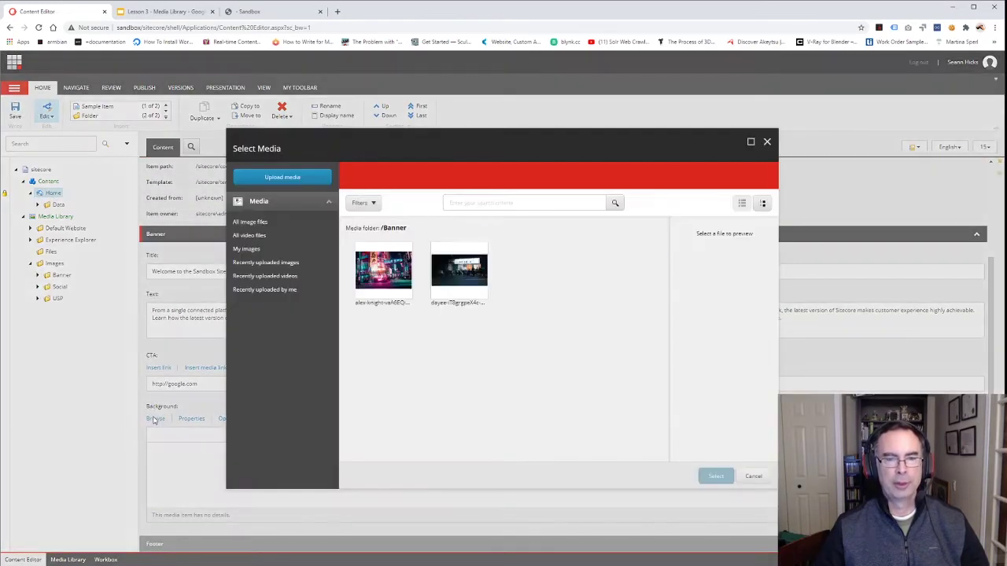
{"action": "left_click", "coordinate": [460, 272]}
{"action": "left_click", "coordinate": [716, 478]}
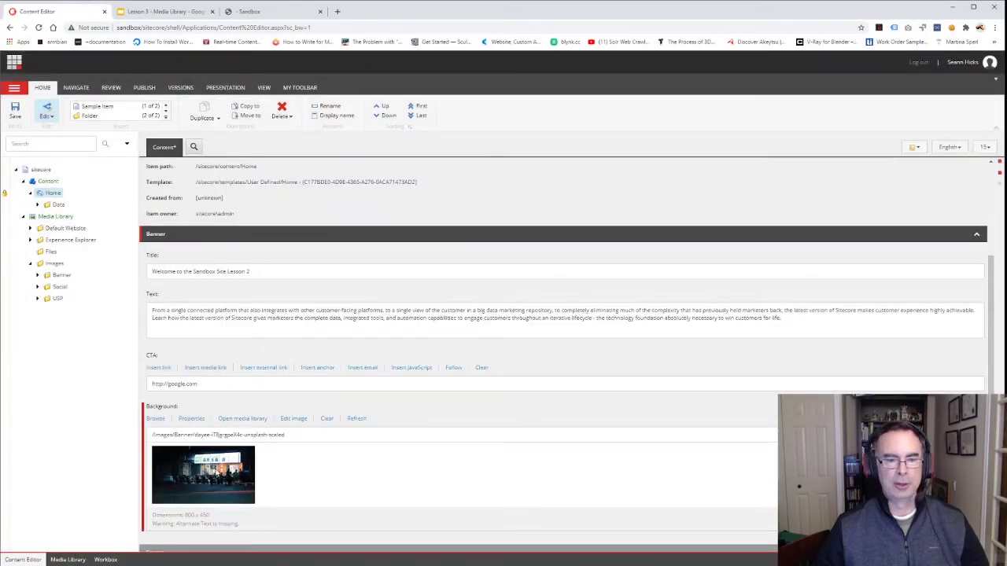
{"action": "scroll", "coordinate": [218, 475], "scroll_direction": "down", "scroll_amount": 1}
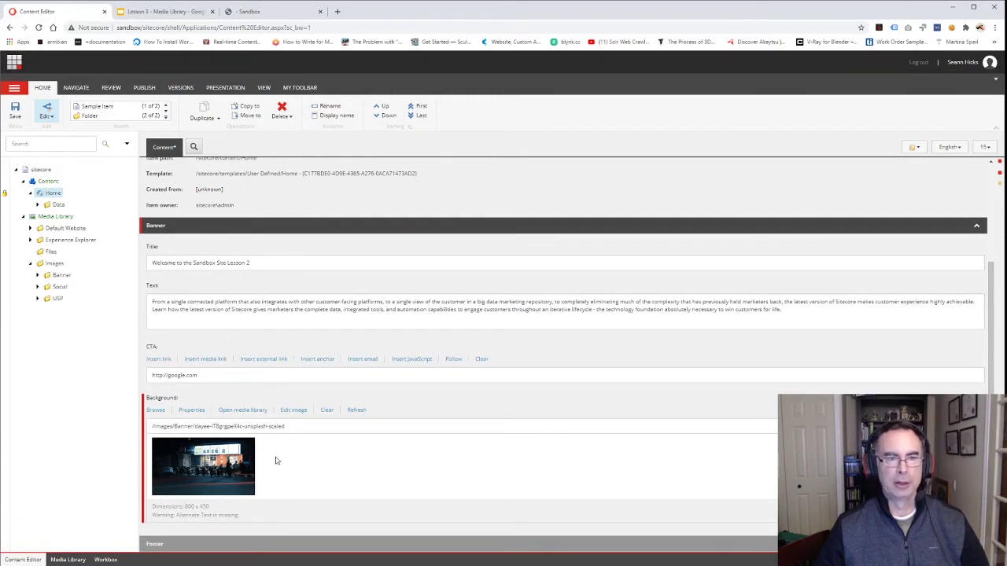
{"action": "left_click", "coordinate": [15, 110]}
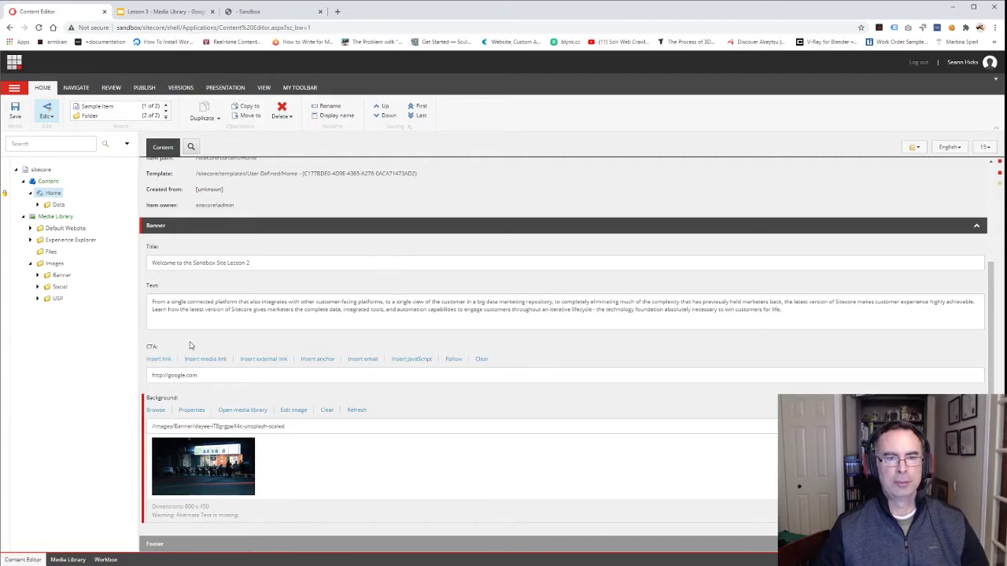
{"action": "scroll", "coordinate": [184, 224], "scroll_direction": "down", "scroll_amount": 3}
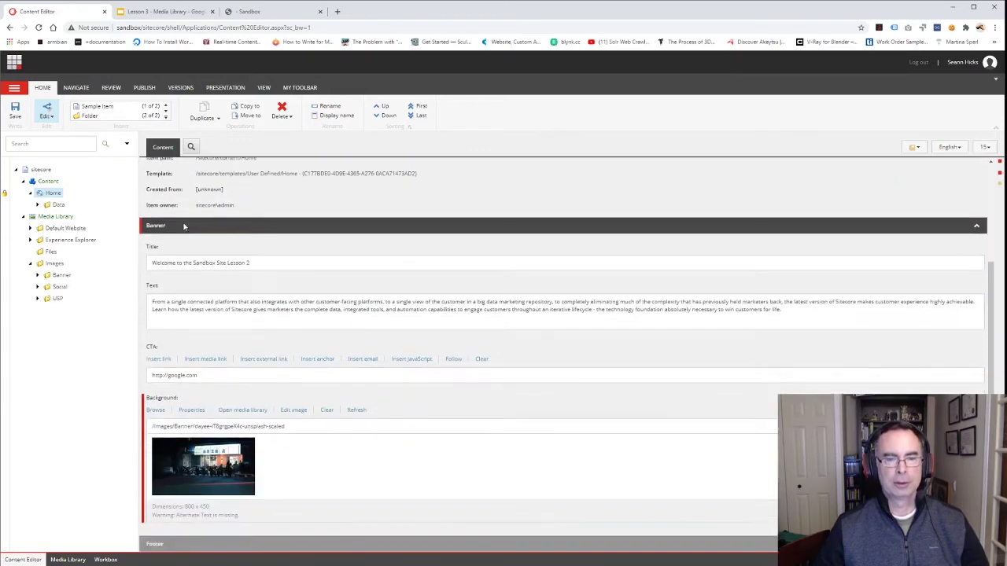
In the Image Editor, crop the Home background image to the storefront area, about 492 x 332 pixels, and save it.
{"action": "left_click", "coordinate": [292, 411]}
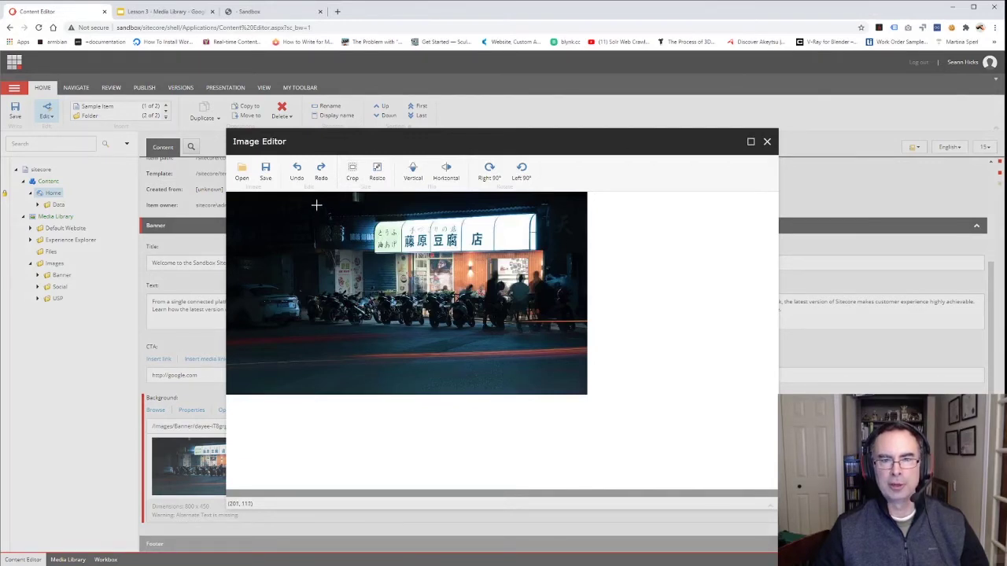
{"action": "left_click_drag", "start_coordinate": [315, 199], "coordinate": [538, 349]}
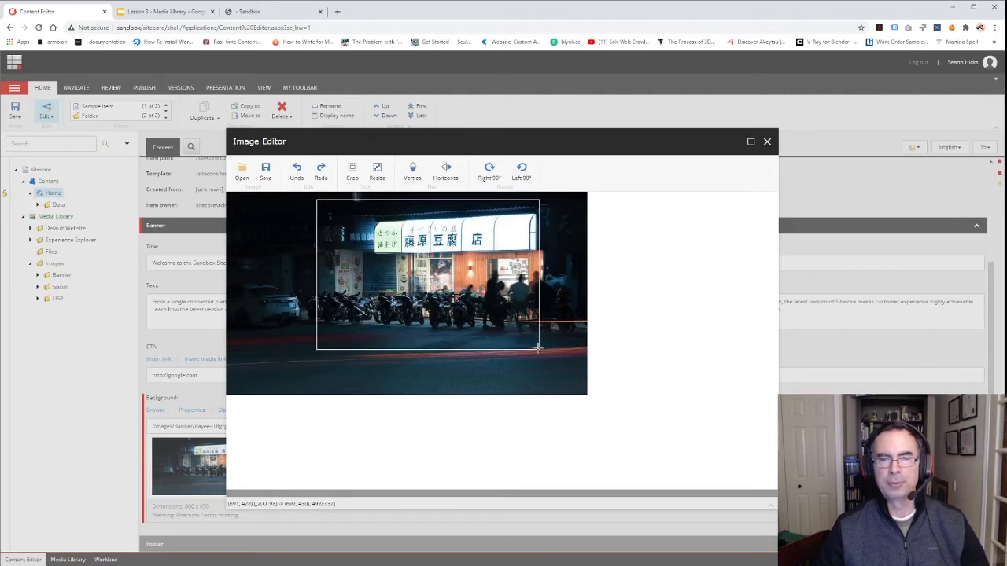
{"action": "double_click", "coordinate": [457, 325]}
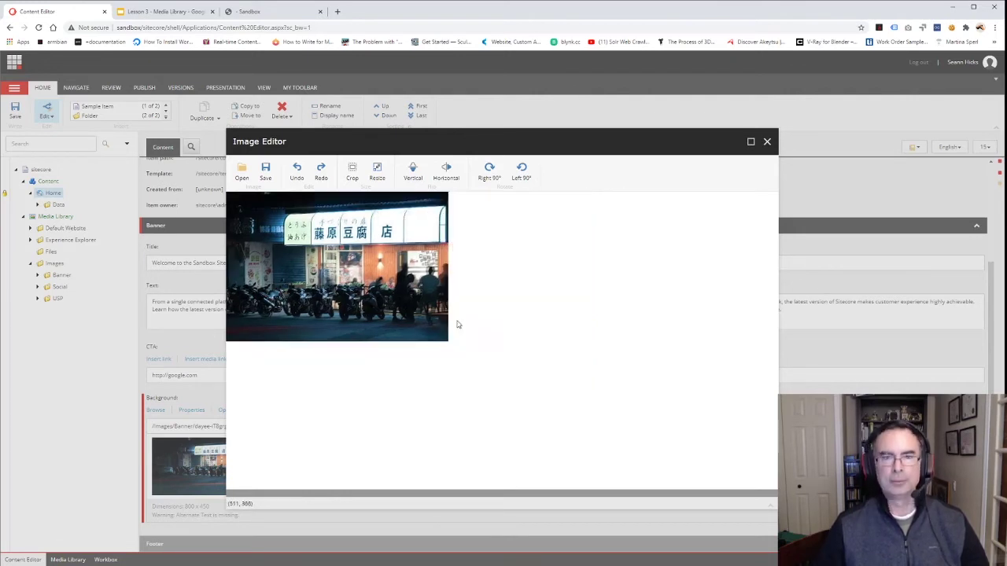
{"action": "left_click", "coordinate": [265, 171]}
{"action": "left_click", "coordinate": [567, 343]}
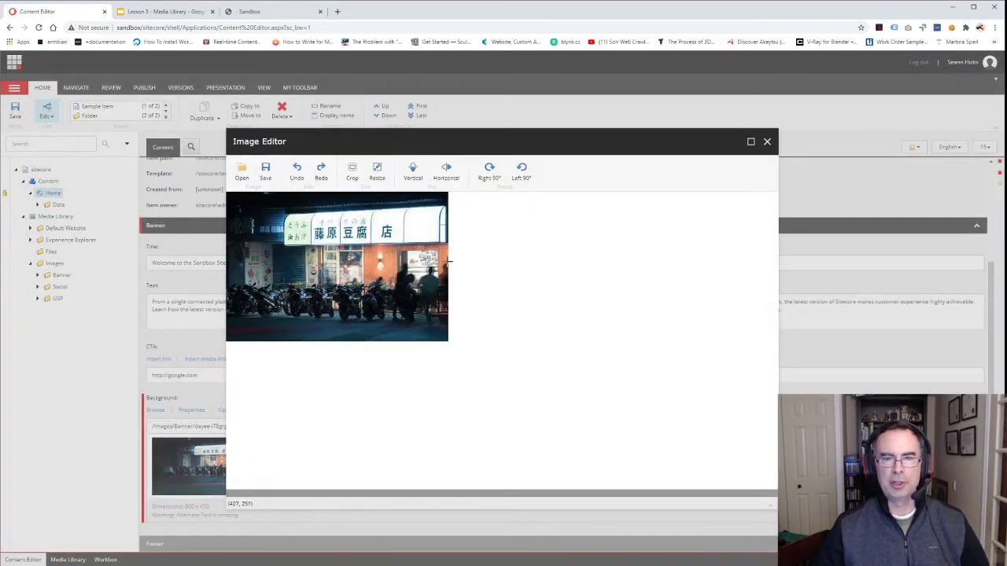
{"action": "left_click", "coordinate": [767, 142]}
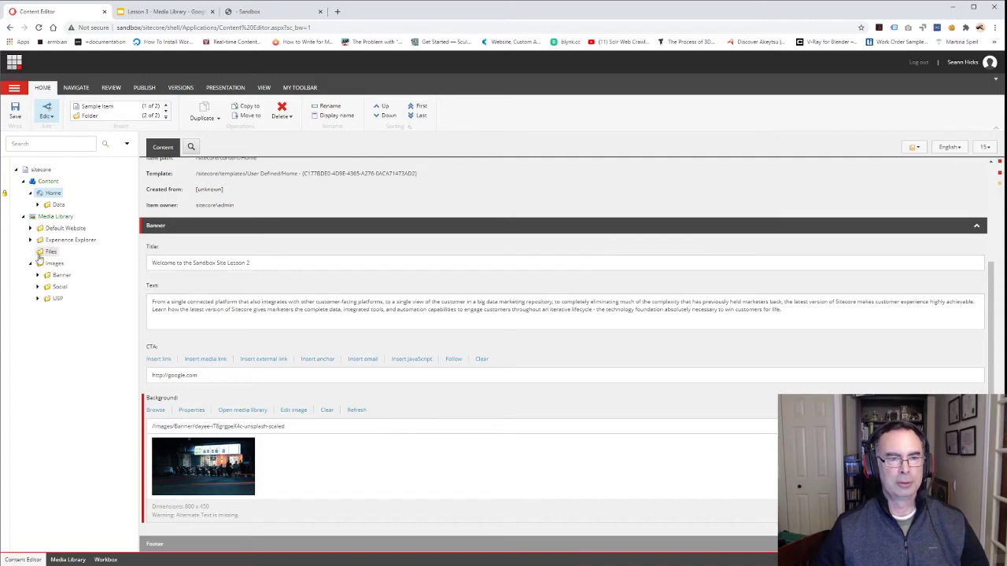
Review the Width and Height of the cropped dayee-iT8grgpeX4c-unsplash-scaled image in the Banner folder and publish it with Smart publish.
{"action": "left_click", "coordinate": [59, 277]}
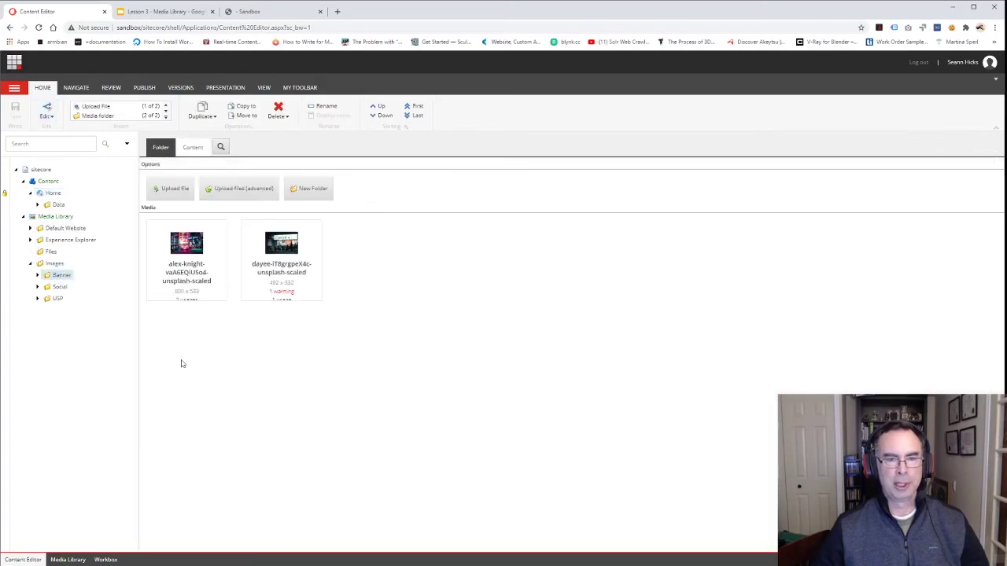
{"action": "left_click", "coordinate": [37, 275]}
{"action": "left_click", "coordinate": [77, 299]}
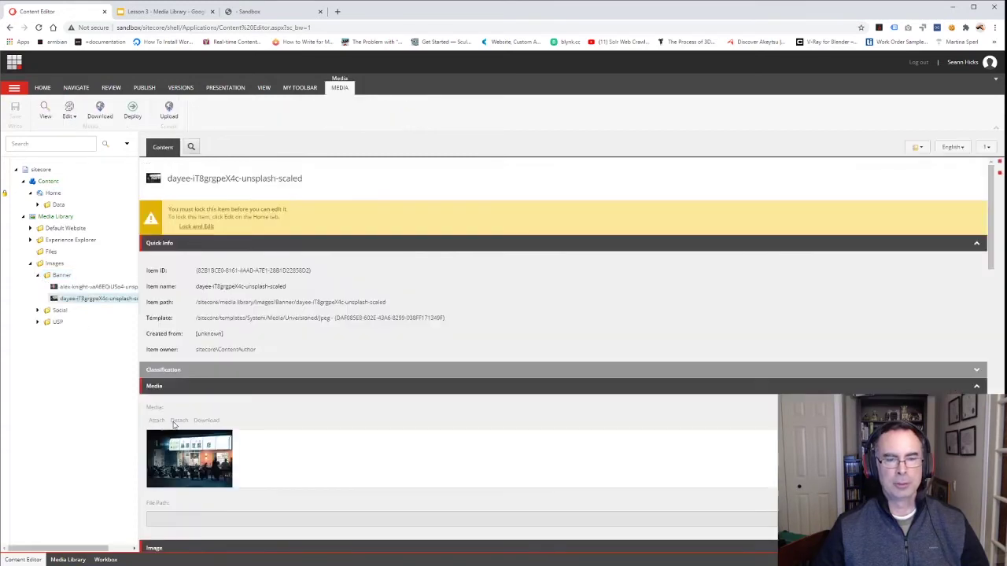
{"action": "scroll", "coordinate": [308, 506], "scroll_direction": "down", "scroll_amount": 2}
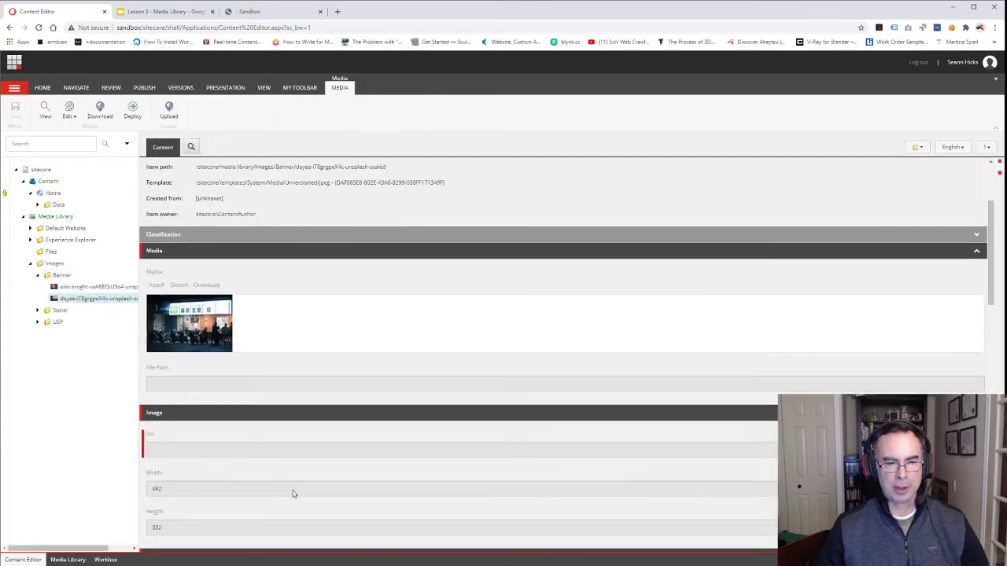
{"action": "left_click", "coordinate": [157, 490]}
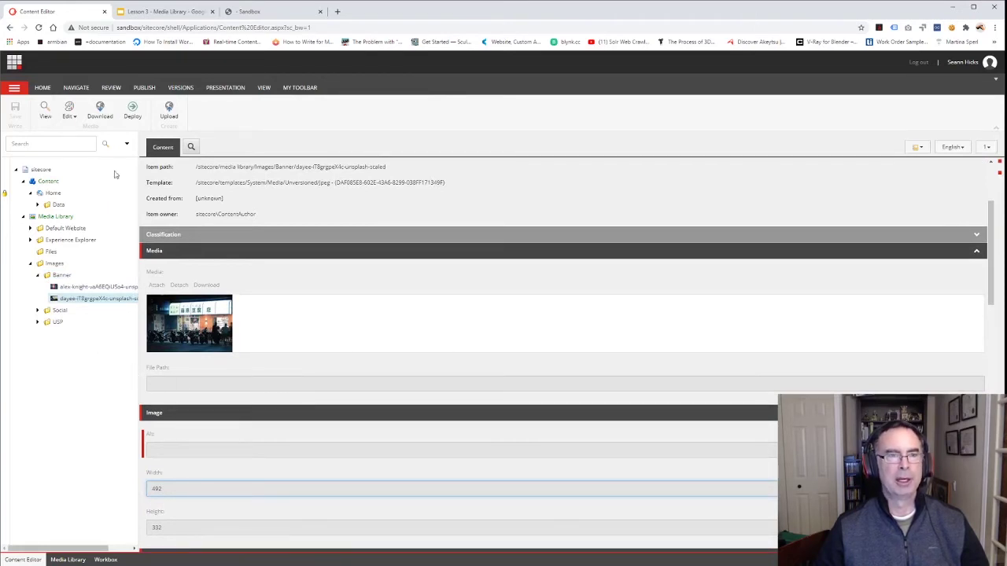
{"action": "left_click", "coordinate": [144, 89]}
{"action": "left_click", "coordinate": [89, 116]}
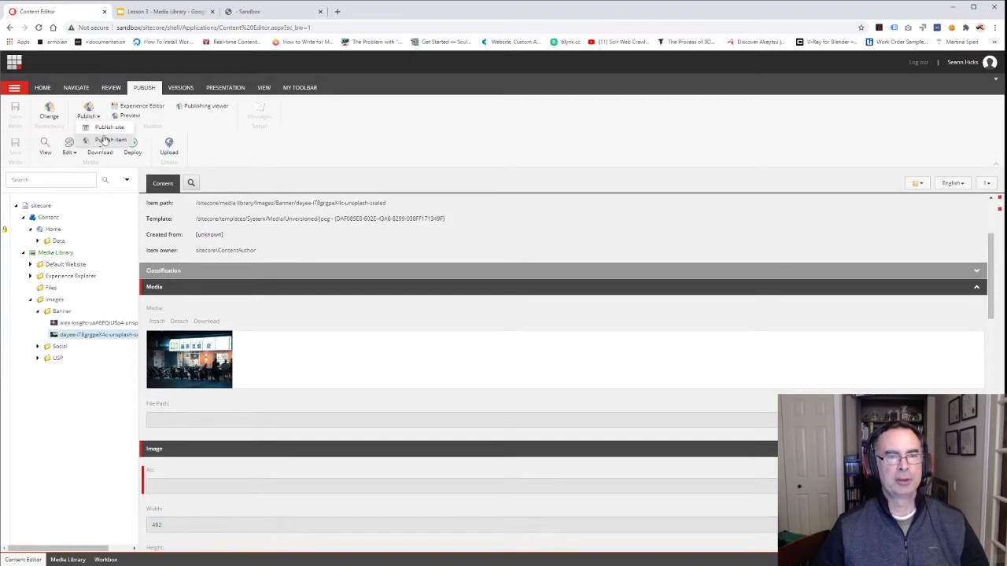
{"action": "left_click", "coordinate": [103, 140]}
{"action": "left_click", "coordinate": [548, 435]}
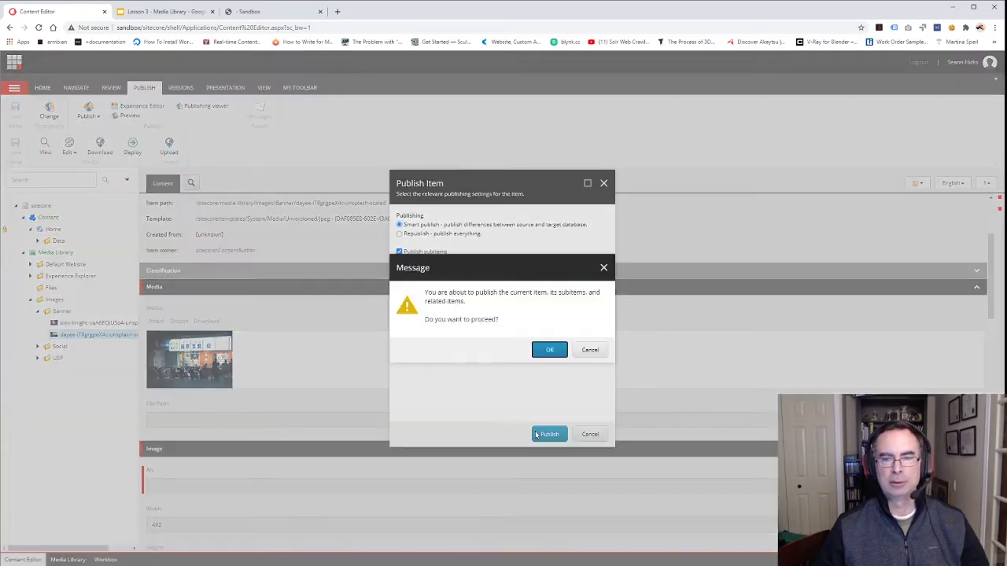
{"action": "left_click", "coordinate": [546, 350]}
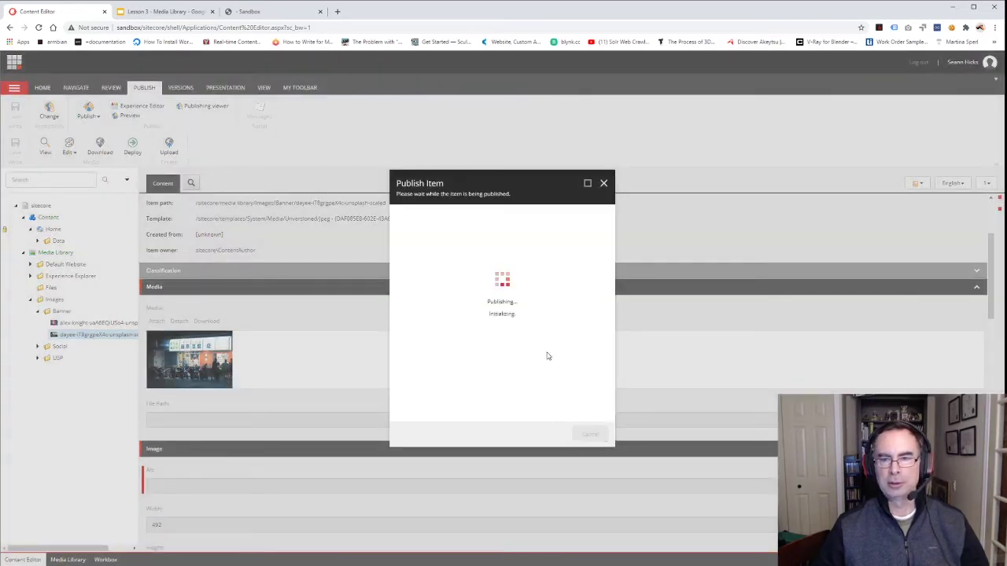
{"action": "left_click", "coordinate": [584, 435]}
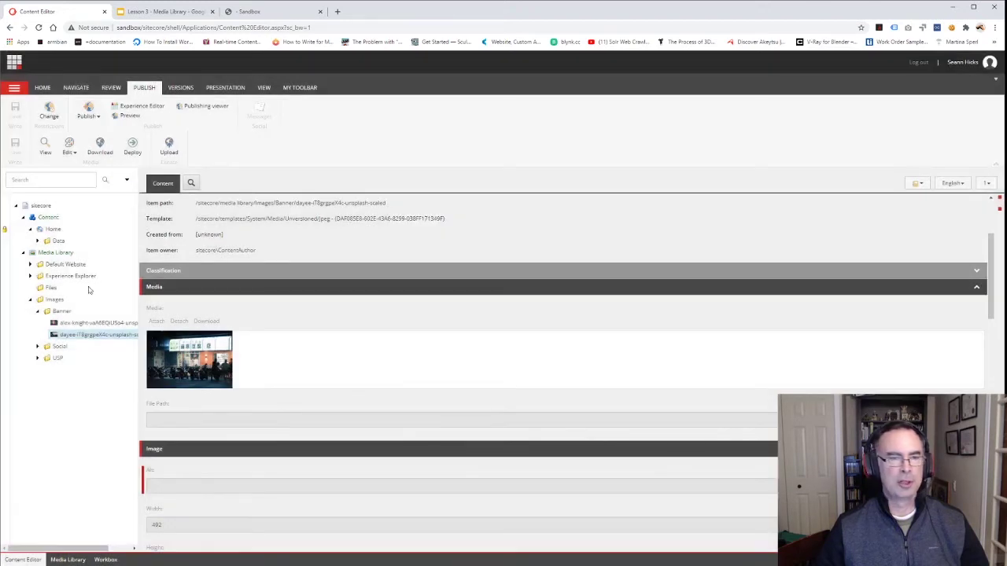
Submit the Home item in the review workflow without a comment, and lock it again for editing.
{"action": "left_click", "coordinate": [53, 229]}
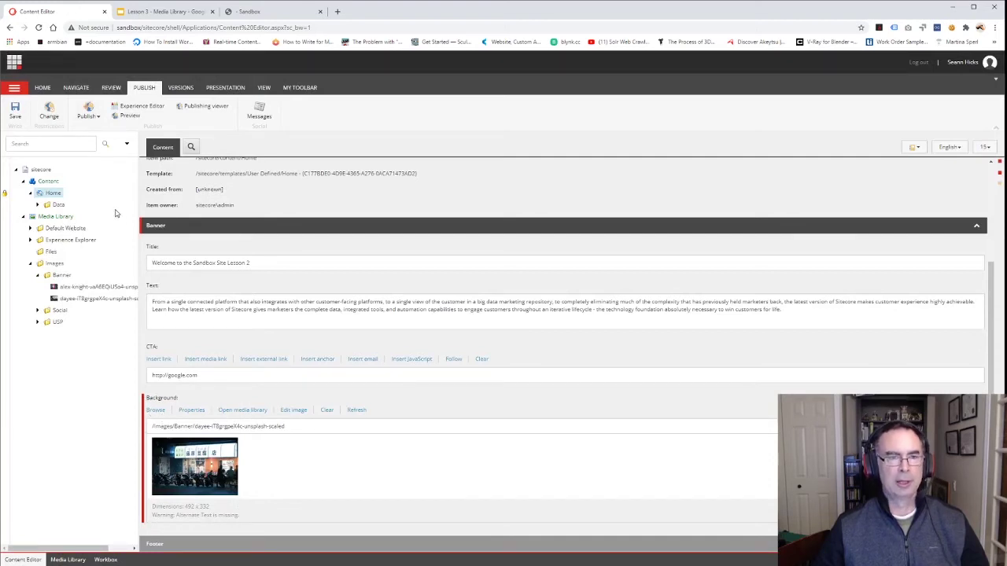
{"action": "scroll", "coordinate": [235, 216], "scroll_direction": "up", "scroll_amount": 3}
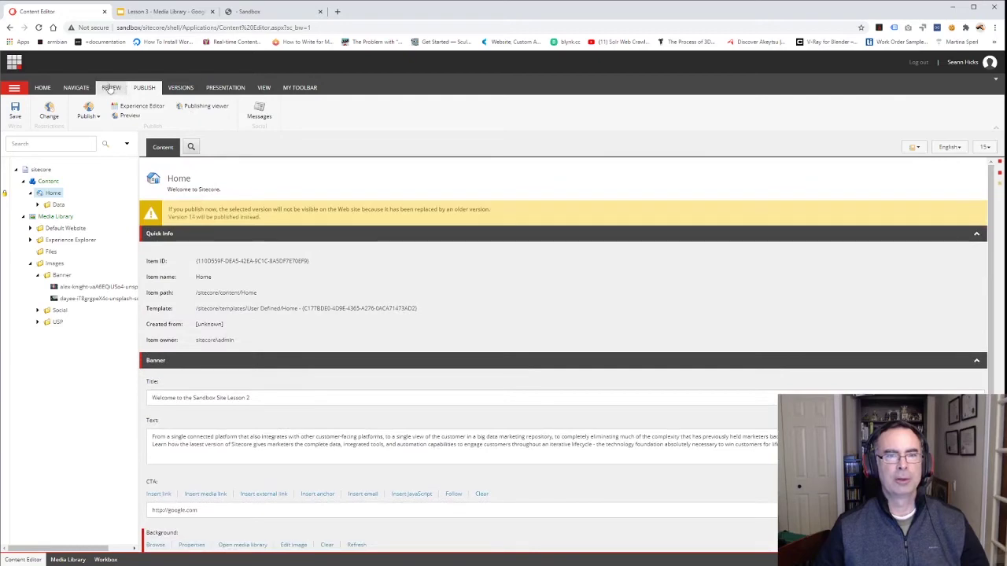
{"action": "left_click", "coordinate": [109, 89]}
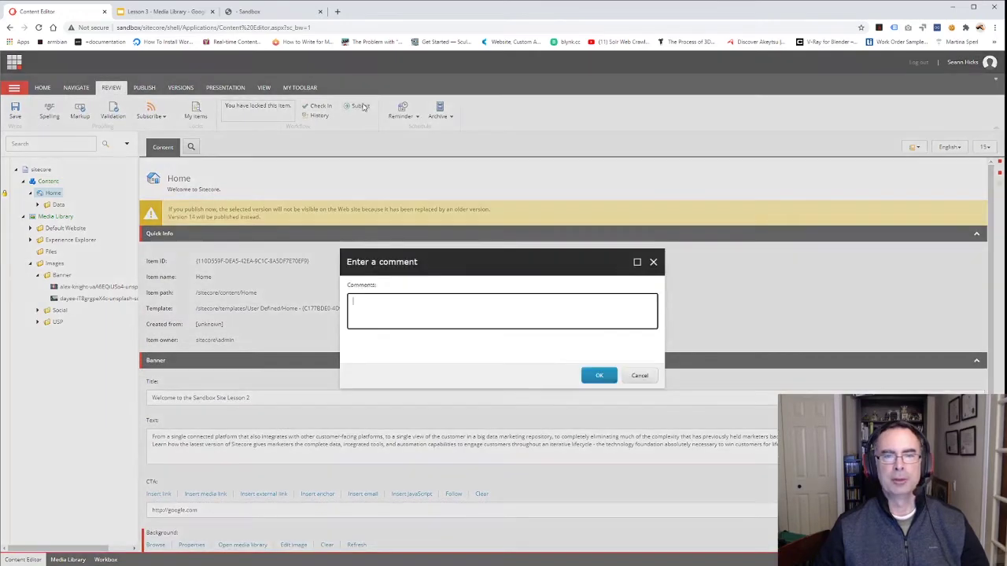
{"action": "left_click", "coordinate": [356, 106]}
{"action": "left_click", "coordinate": [599, 376]}
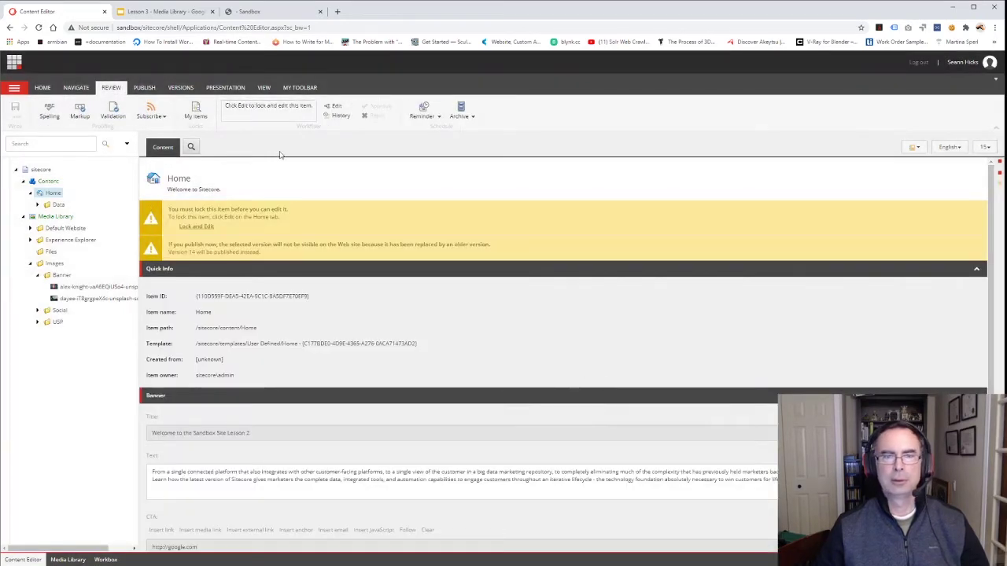
{"action": "left_click", "coordinate": [335, 107]}
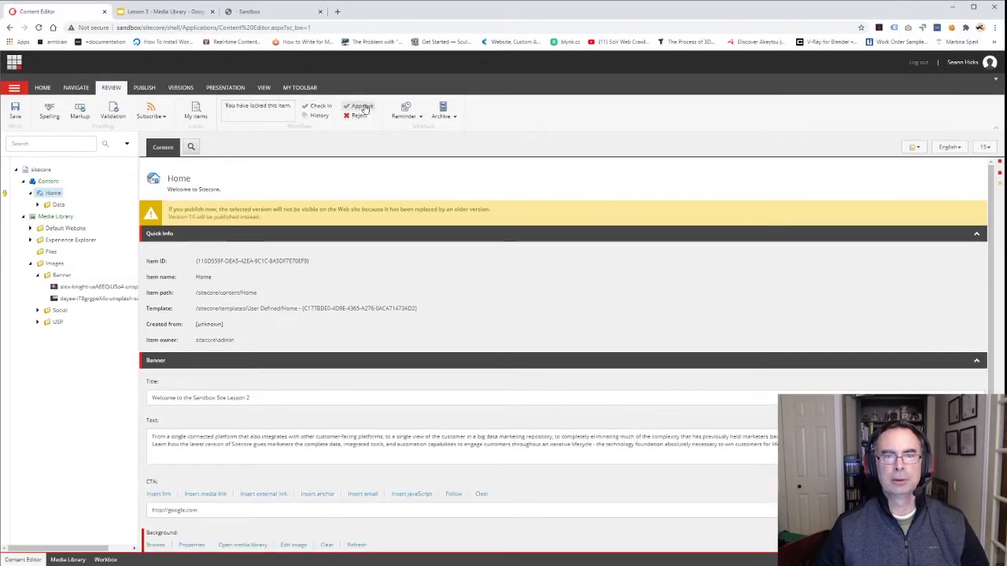
Approve the Home item in the review workflow without a comment, and reload the Sandbox site page to check the banner.
{"action": "left_click", "coordinate": [364, 107]}
{"action": "left_click", "coordinate": [596, 377]}
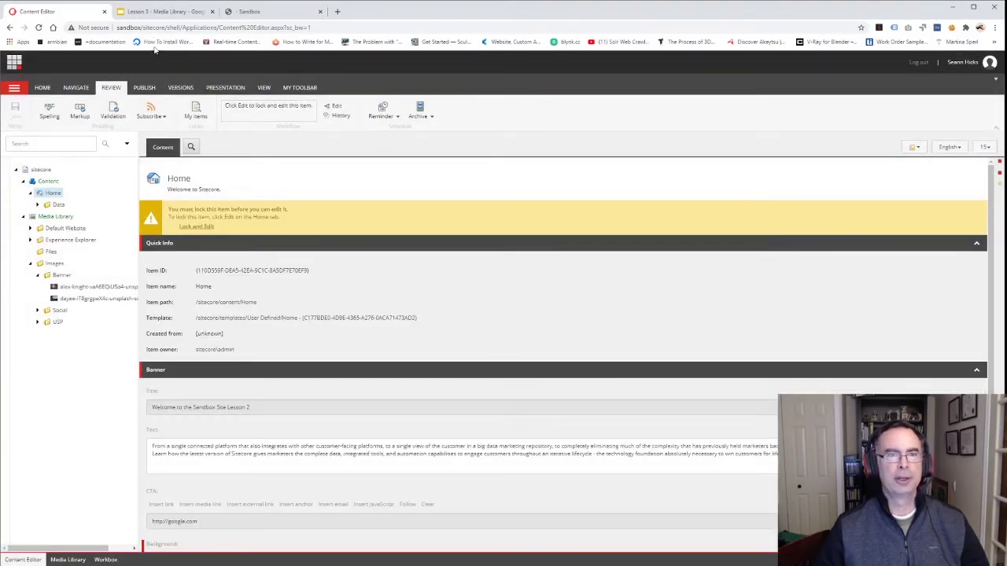
{"action": "left_click", "coordinate": [254, 11]}
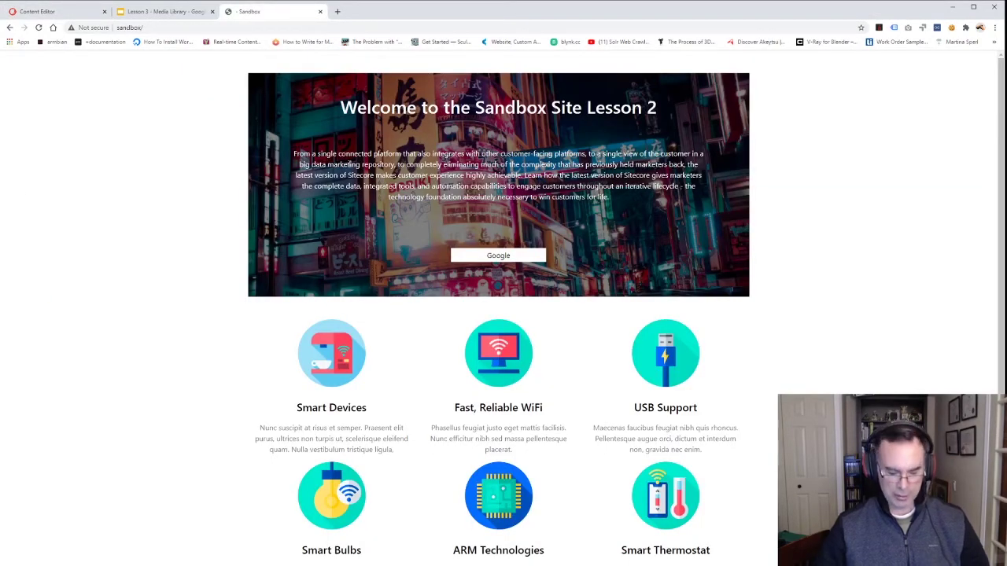
{"action": "key", "text": "F5"}
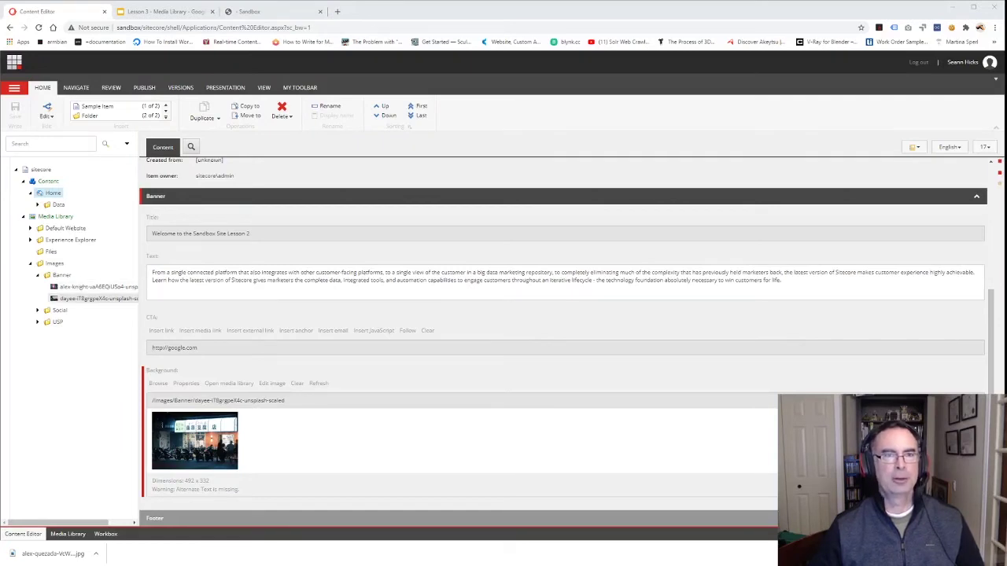
Upload the alex-quezada-VcW3WgRR4RU-unsplash image to the Banner folder and check its Width, Height and Size.
{"action": "left_click", "coordinate": [61, 275]}
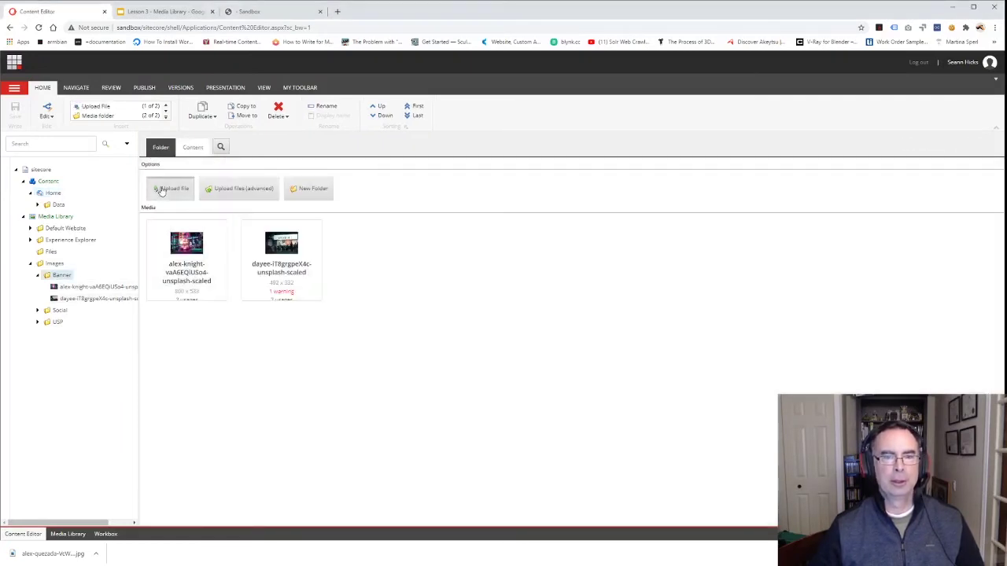
{"action": "left_click", "coordinate": [170, 188]}
{"action": "left_click", "coordinate": [426, 304]}
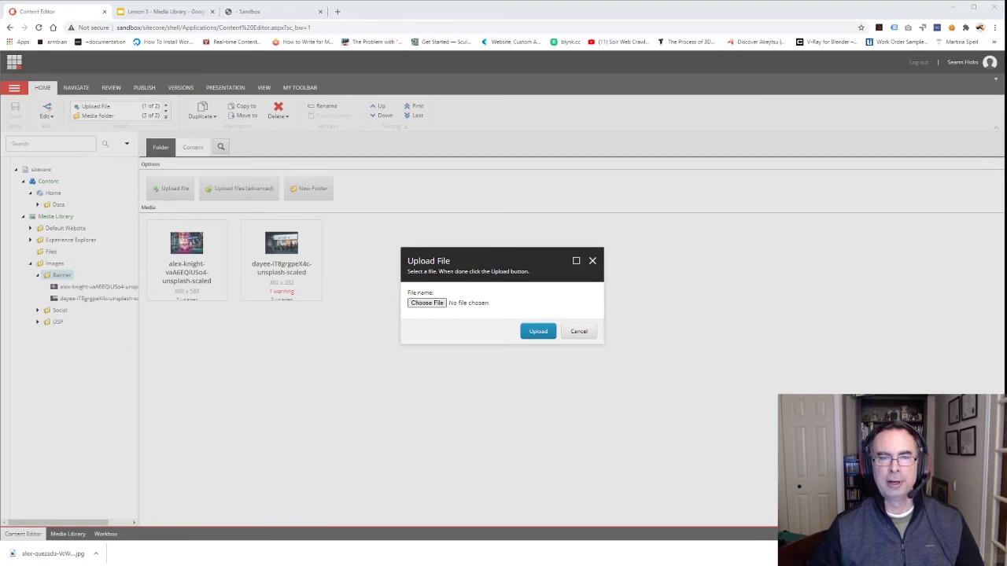
{"action": "left_click", "coordinate": [534, 333]}
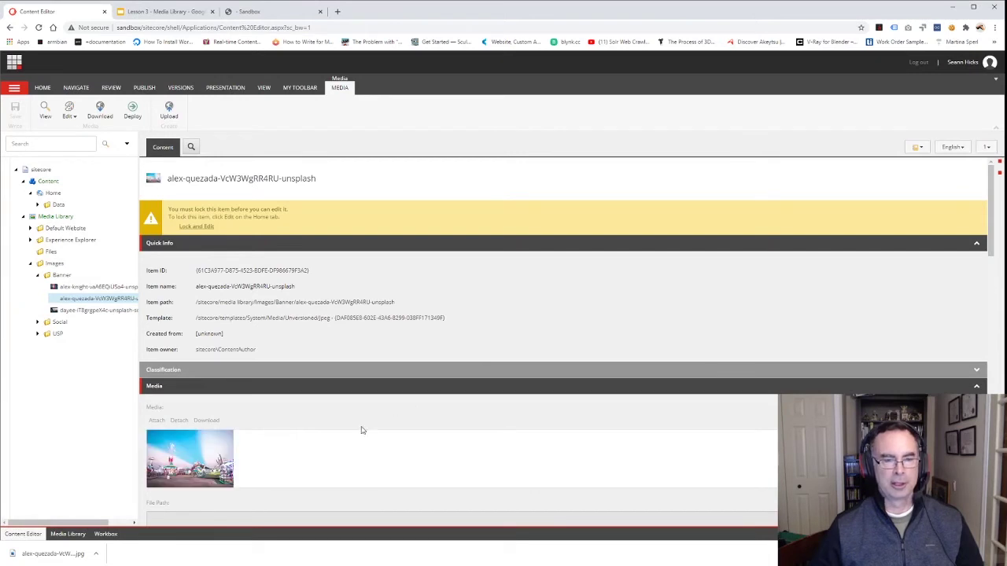
{"action": "scroll", "coordinate": [276, 461], "scroll_direction": "down", "scroll_amount": 2}
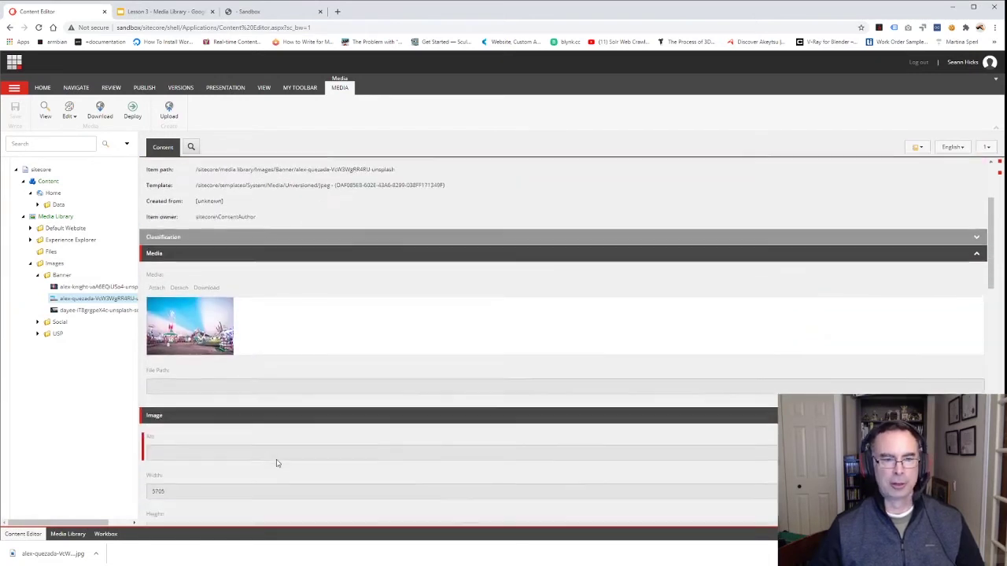
{"action": "scroll", "coordinate": [213, 461], "scroll_direction": "down", "scroll_amount": 2}
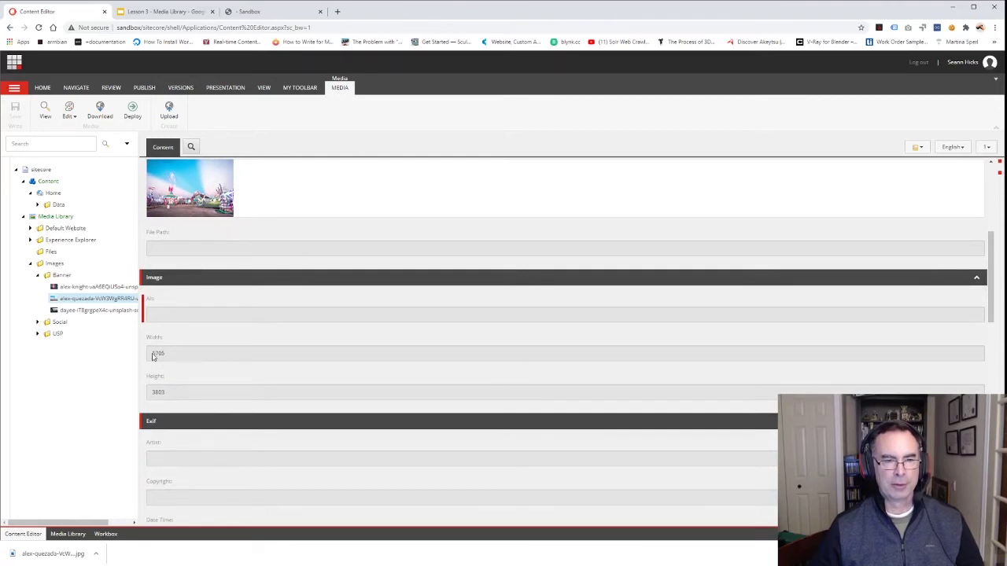
{"action": "scroll", "coordinate": [206, 408], "scroll_direction": "down", "scroll_amount": 6}
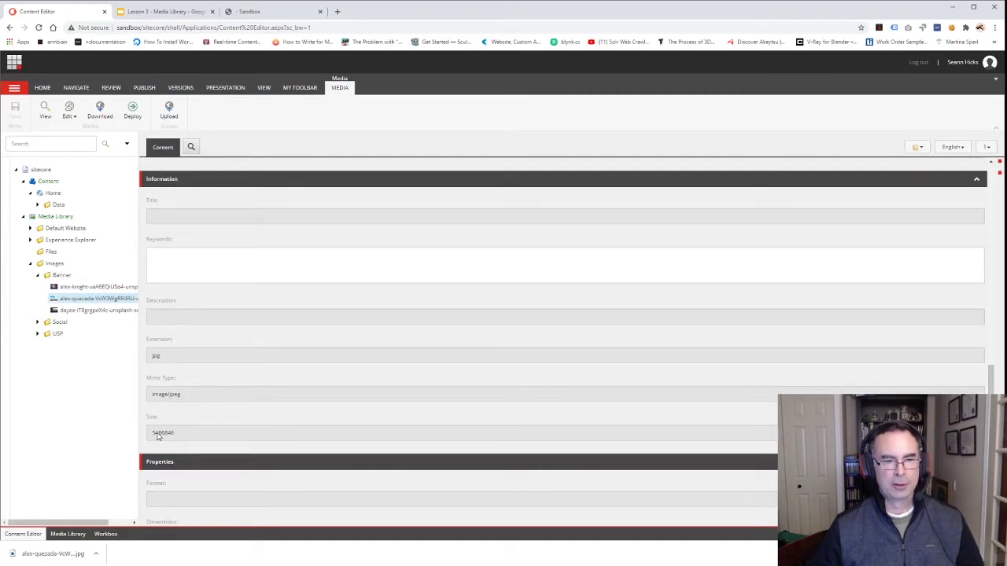
{"action": "scroll", "coordinate": [231, 432], "scroll_direction": "up", "scroll_amount": 10}
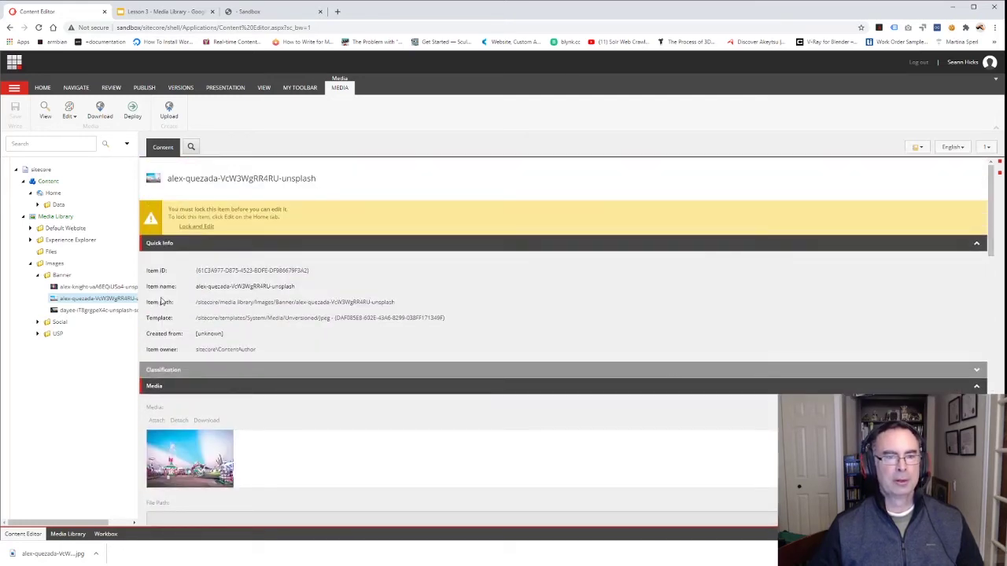
Lock the Home item for editing and set its banner Background to the alex-quezada-VcW3WgRR4RU-unsplash image.
{"action": "left_click", "coordinate": [53, 193]}
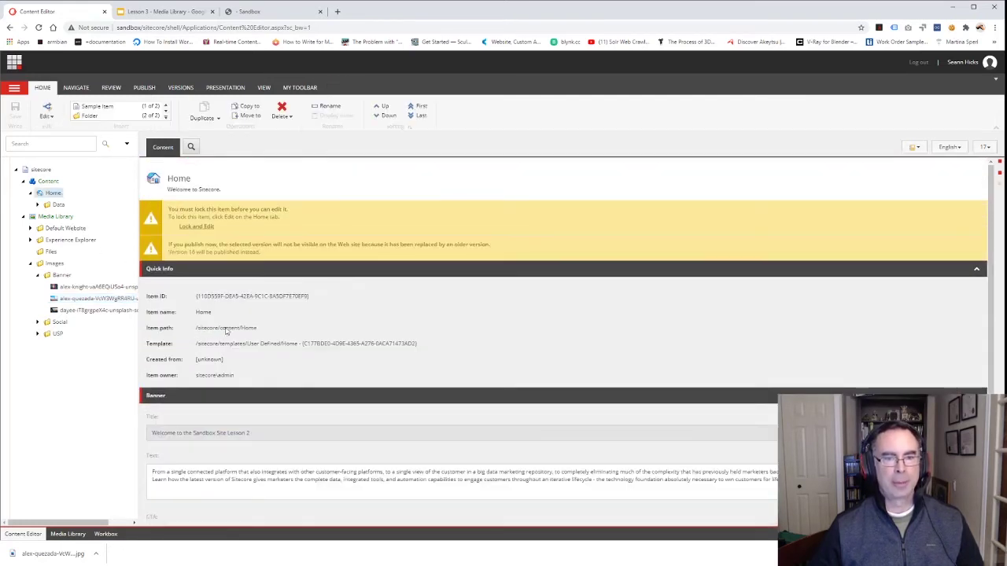
{"action": "scroll", "coordinate": [234, 369], "scroll_direction": "down", "scroll_amount": 5}
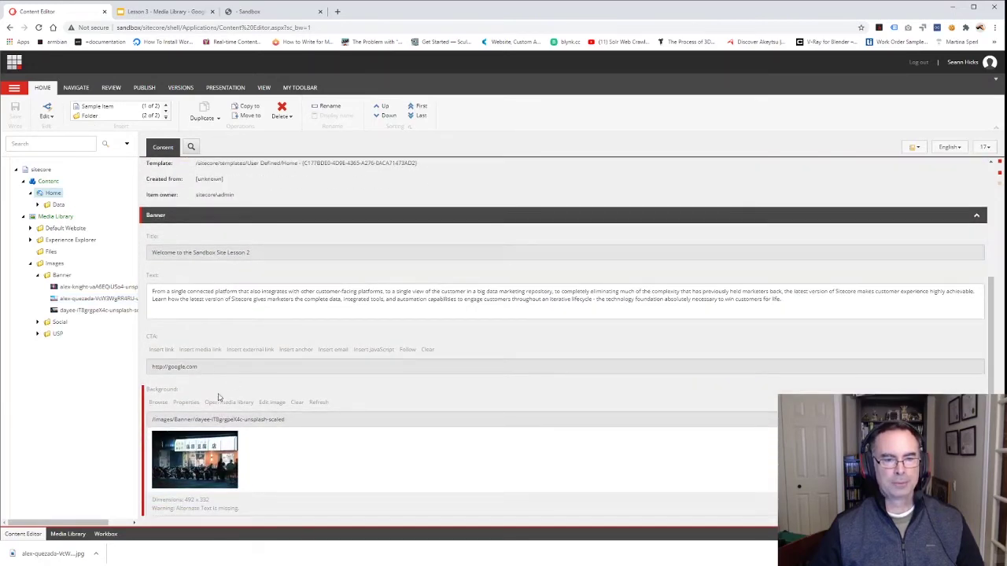
{"action": "scroll", "coordinate": [220, 398], "scroll_direction": "up", "scroll_amount": 5}
{"action": "left_click", "coordinate": [202, 229]}
{"action": "scroll", "coordinate": [269, 332], "scroll_direction": "down", "scroll_amount": 3}
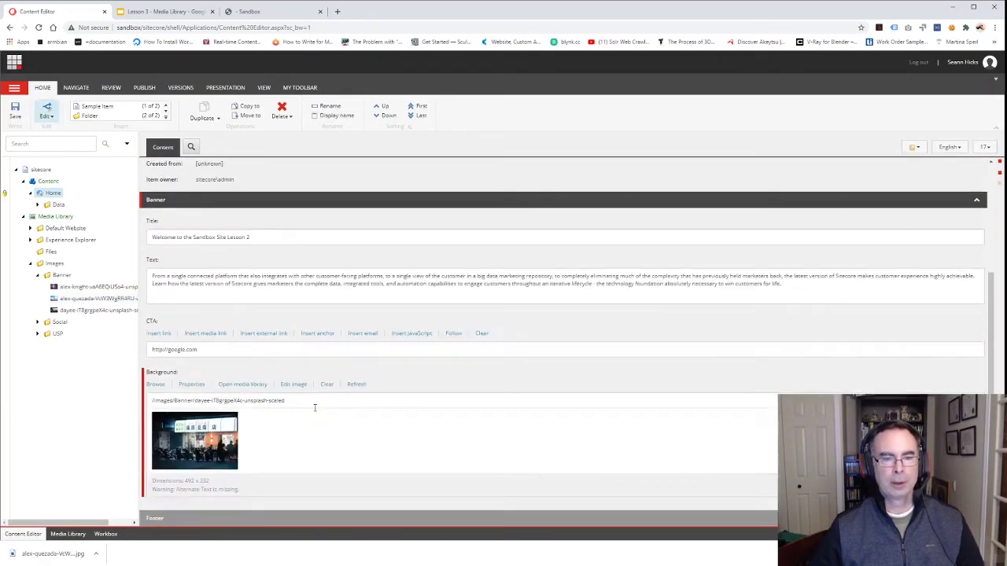
{"action": "left_click", "coordinate": [155, 384]}
{"action": "left_click", "coordinate": [535, 258]}
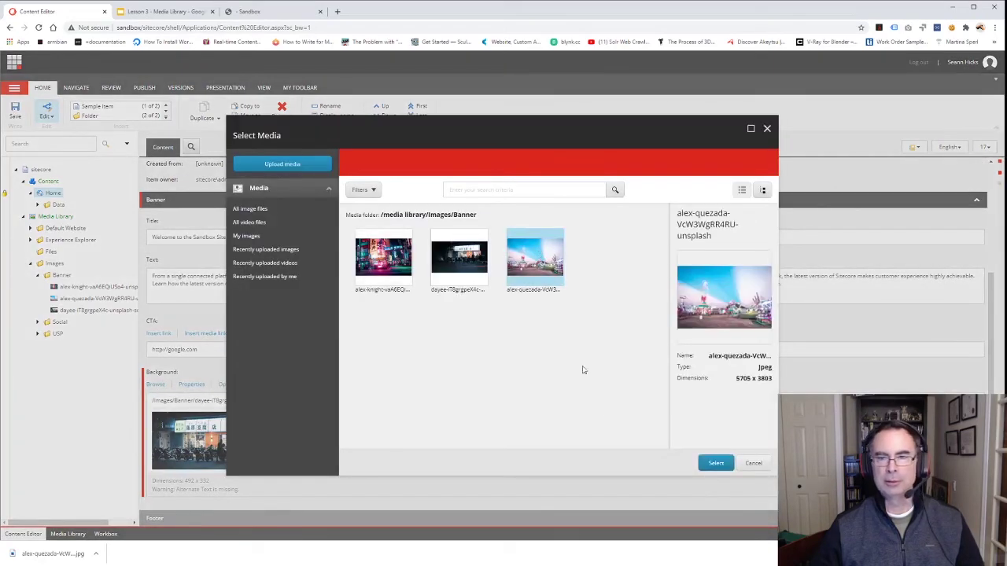
{"action": "left_click", "coordinate": [715, 463]}
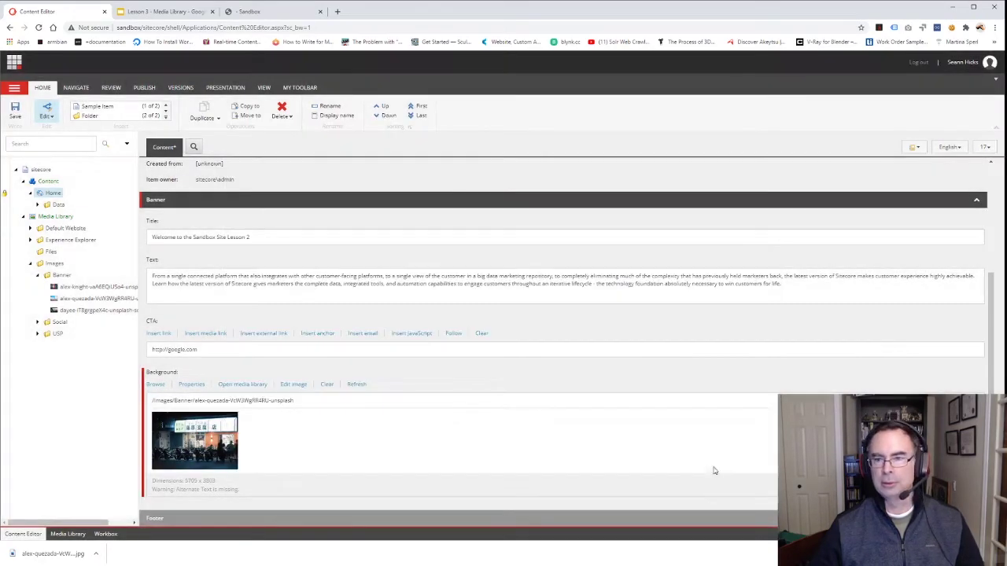
Resize the Home background image to a width of 800 pixels in the Image Editor, keeping the aspect ratio, and save it.
{"action": "left_click", "coordinate": [295, 389]}
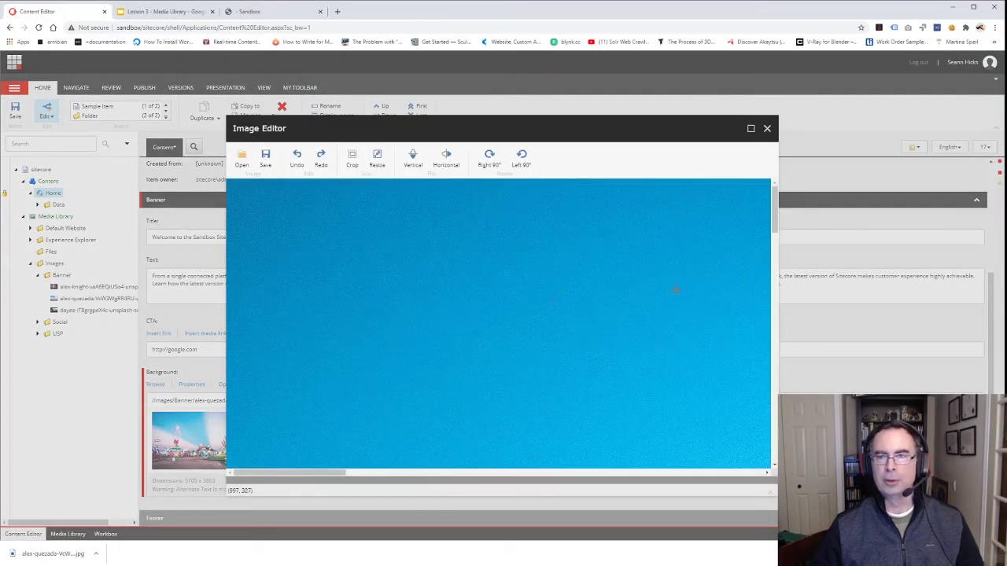
{"action": "left_click_drag", "start_coordinate": [776, 208], "coordinate": [785, 189]}
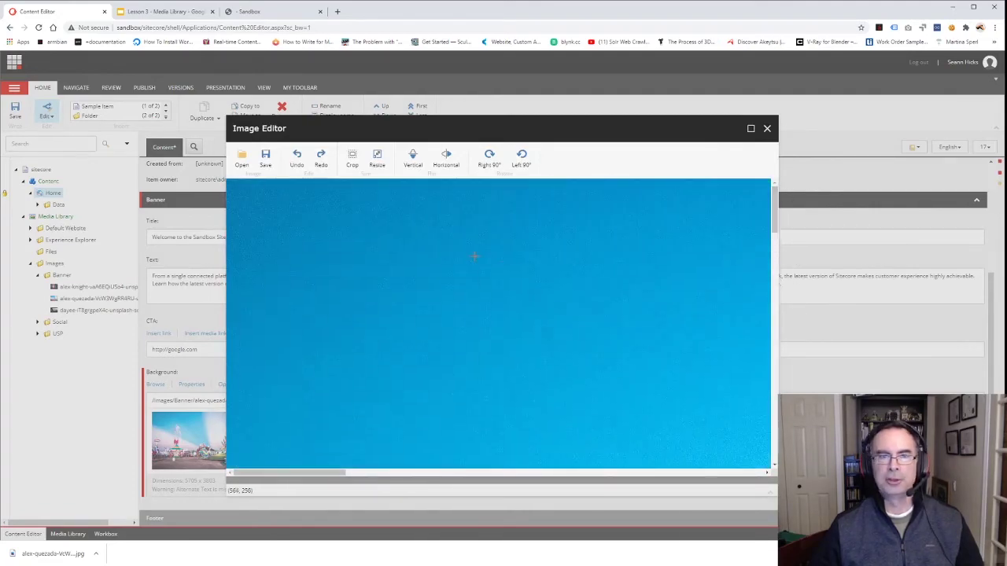
{"action": "left_click", "coordinate": [377, 158]}
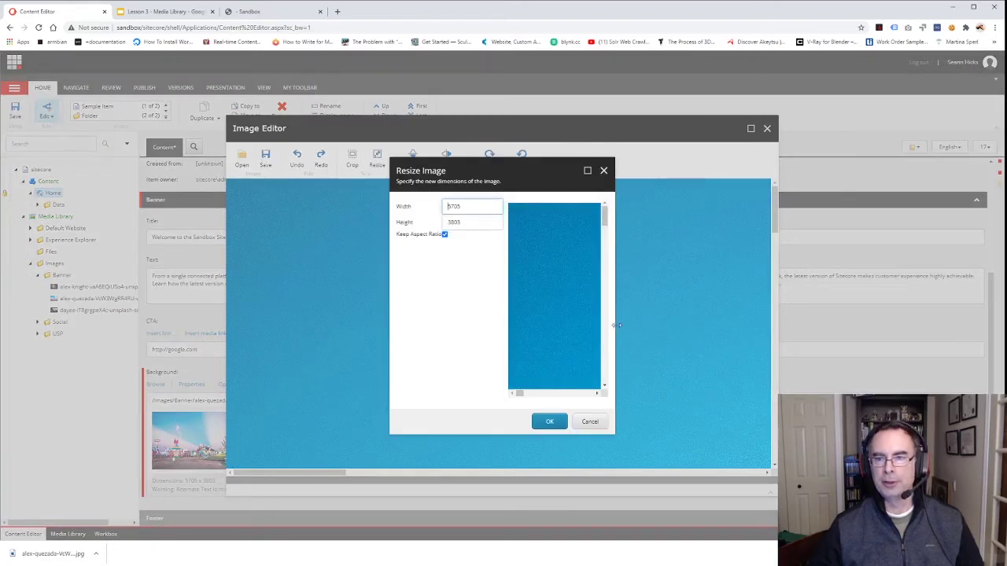
{"action": "left_click_drag", "start_coordinate": [615, 329], "coordinate": [833, 340]}
{"action": "left_click_drag", "start_coordinate": [467, 208], "coordinate": [434, 208]}
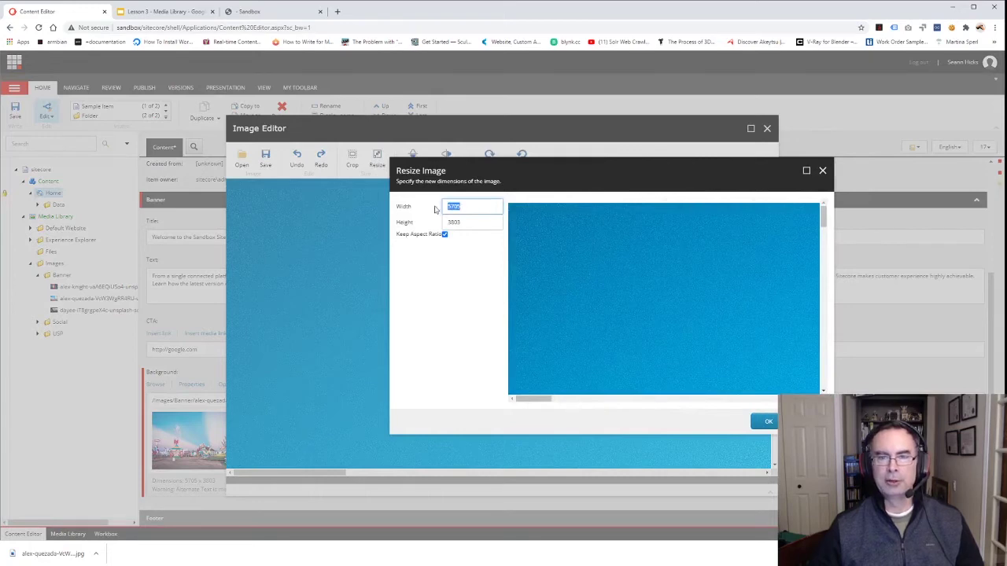
{"action": "type", "text": "800"}
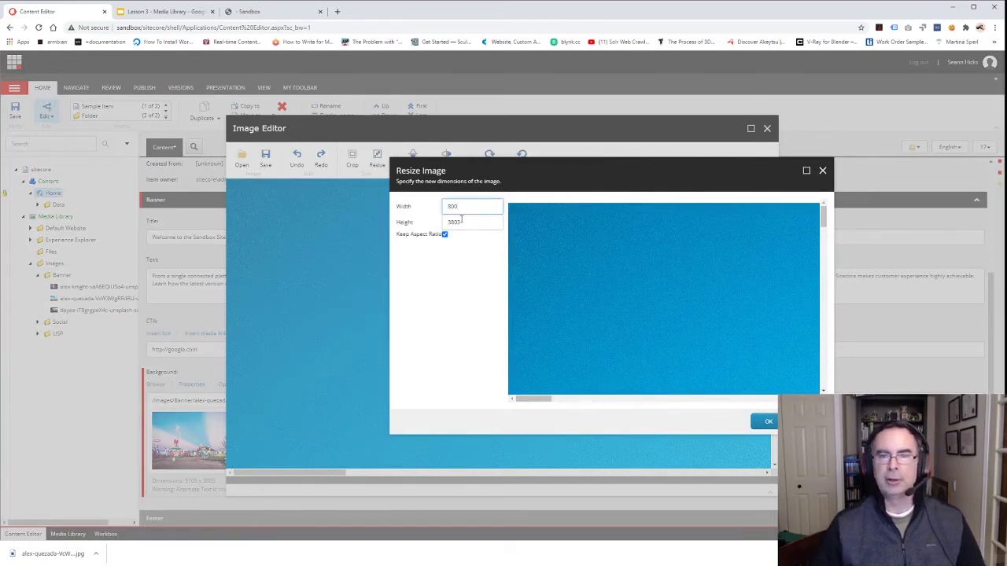
{"action": "left_click", "coordinate": [469, 221]}
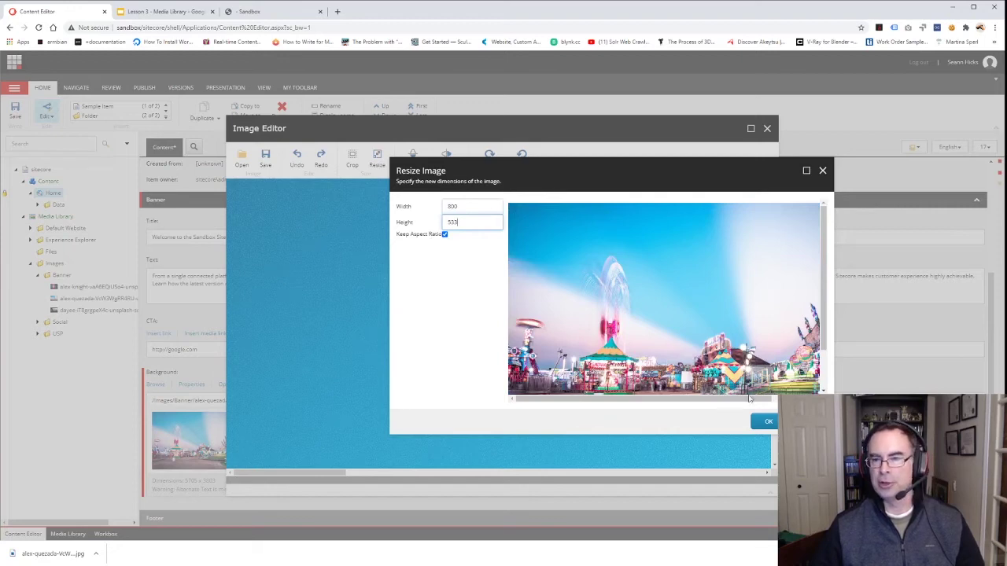
{"action": "left_click", "coordinate": [768, 422]}
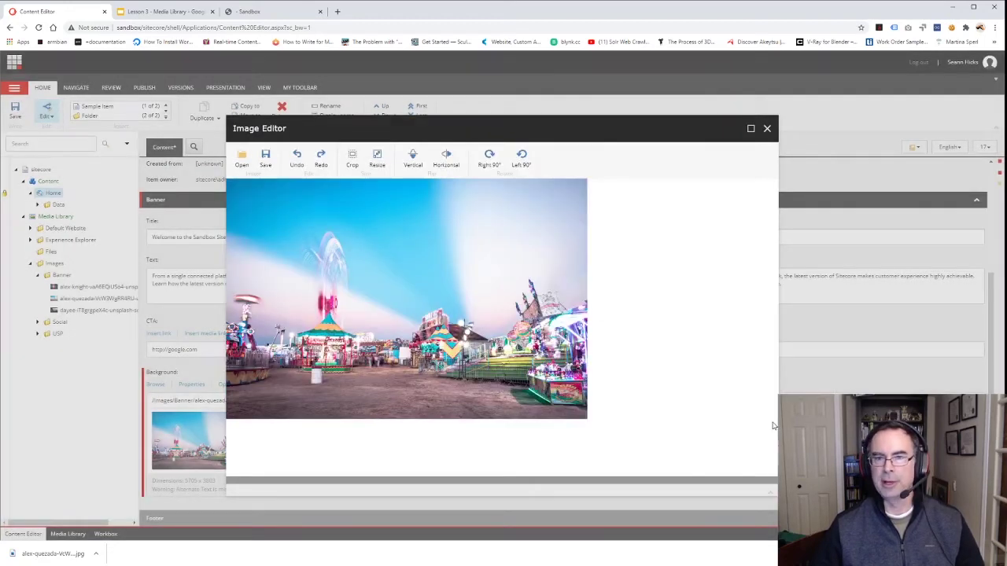
{"action": "left_click", "coordinate": [265, 158]}
{"action": "left_click", "coordinate": [565, 330]}
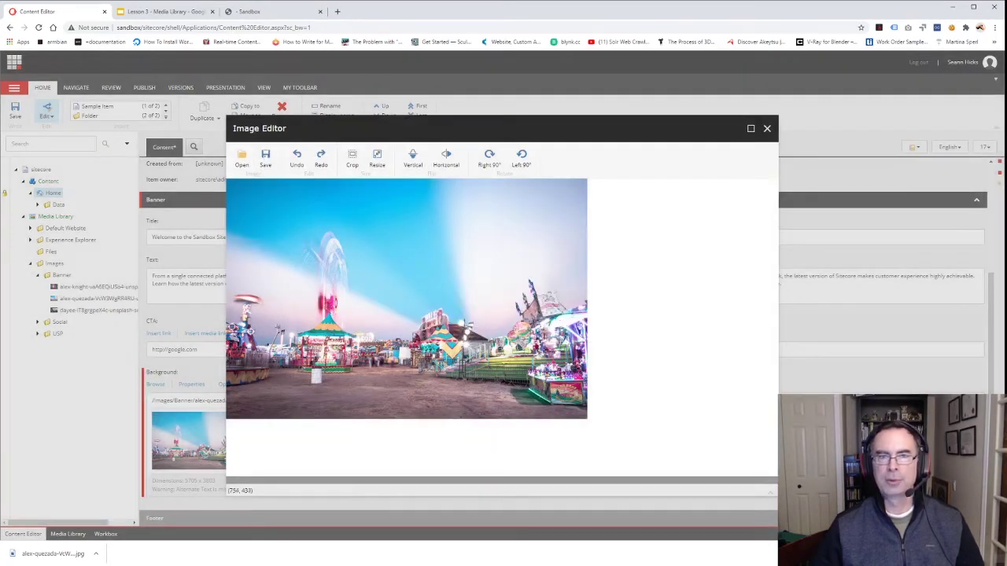
{"action": "left_click", "coordinate": [767, 129]}
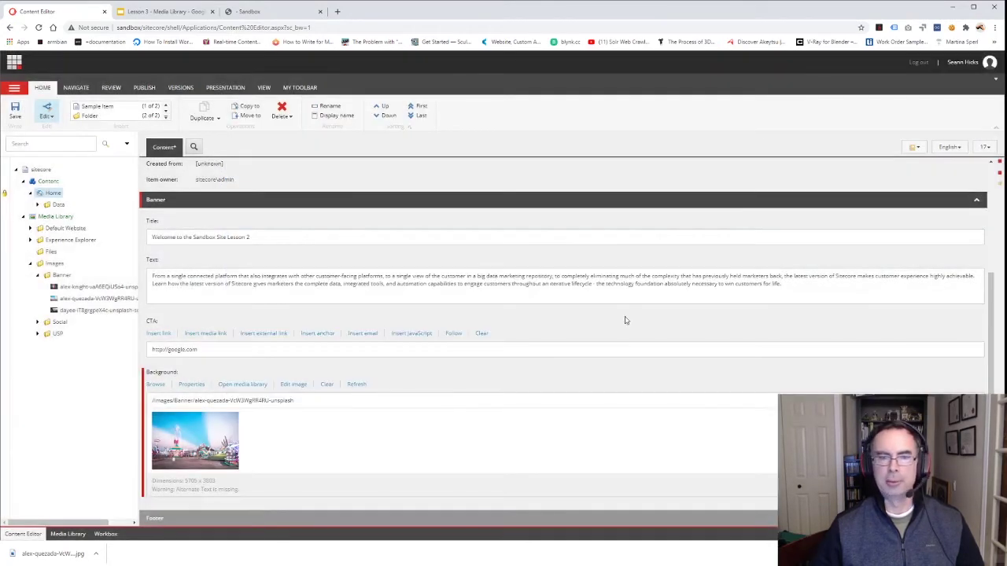
Save the Home item's changes and check the Width, Height and Size of the resized alex-quezada-VcW3WgRR4RU-unsplash image in the Banner folder.
{"action": "left_click", "coordinate": [73, 302]}
{"action": "left_click", "coordinate": [486, 331]}
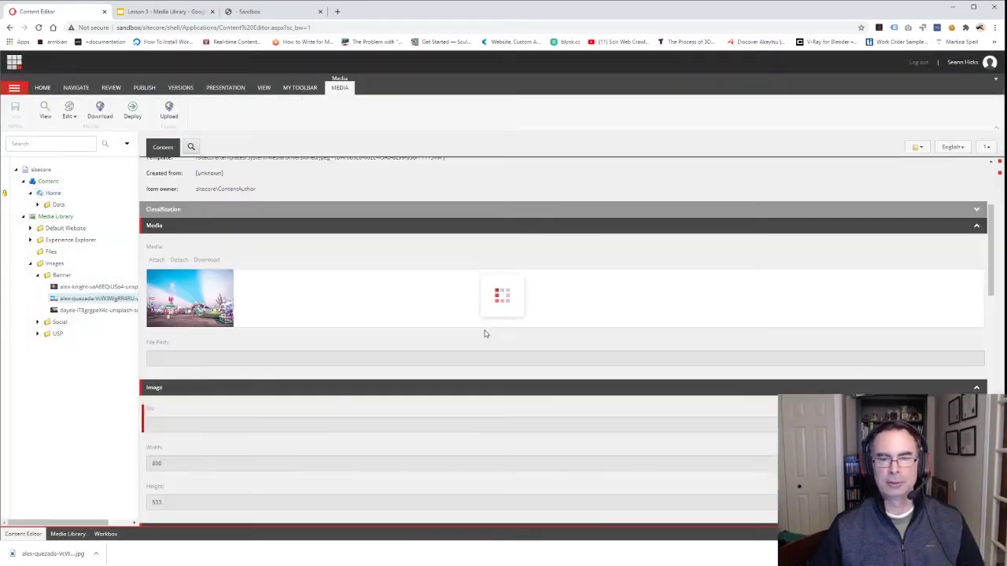
{"action": "scroll", "coordinate": [212, 441], "scroll_direction": "down", "scroll_amount": 1}
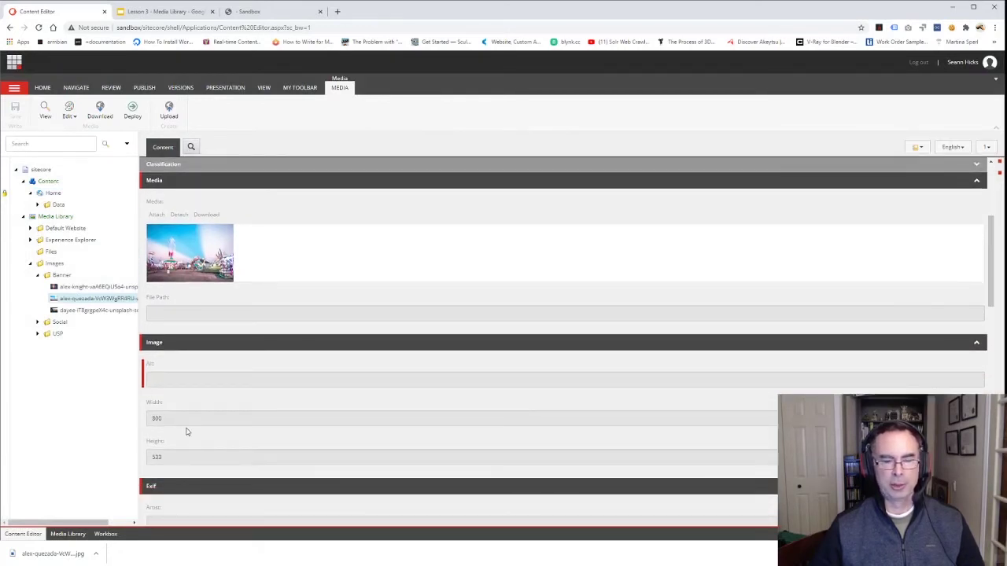
{"action": "scroll", "coordinate": [187, 431], "scroll_direction": "down", "scroll_amount": 10}
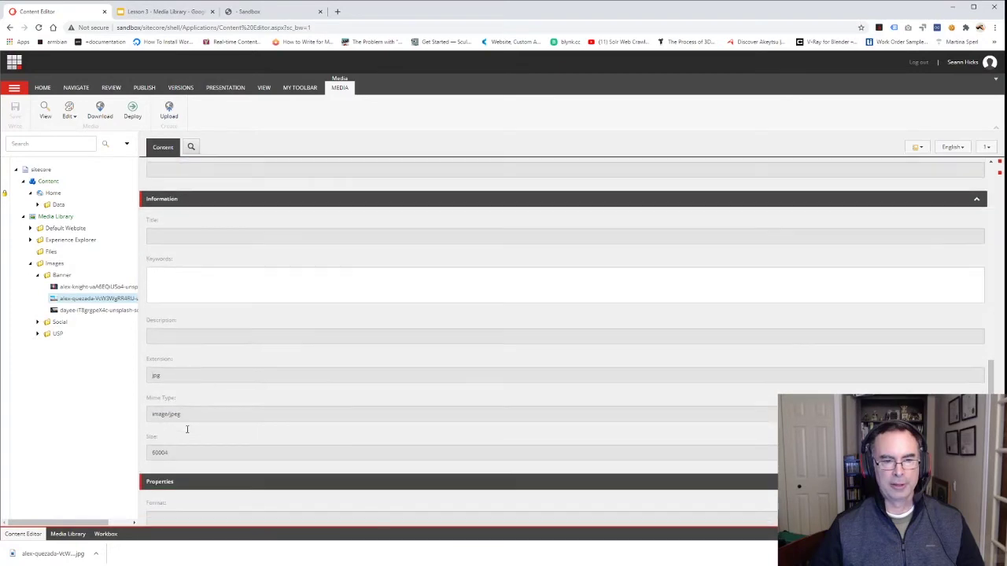
{"action": "scroll", "coordinate": [186, 428], "scroll_direction": "down", "scroll_amount": 1}
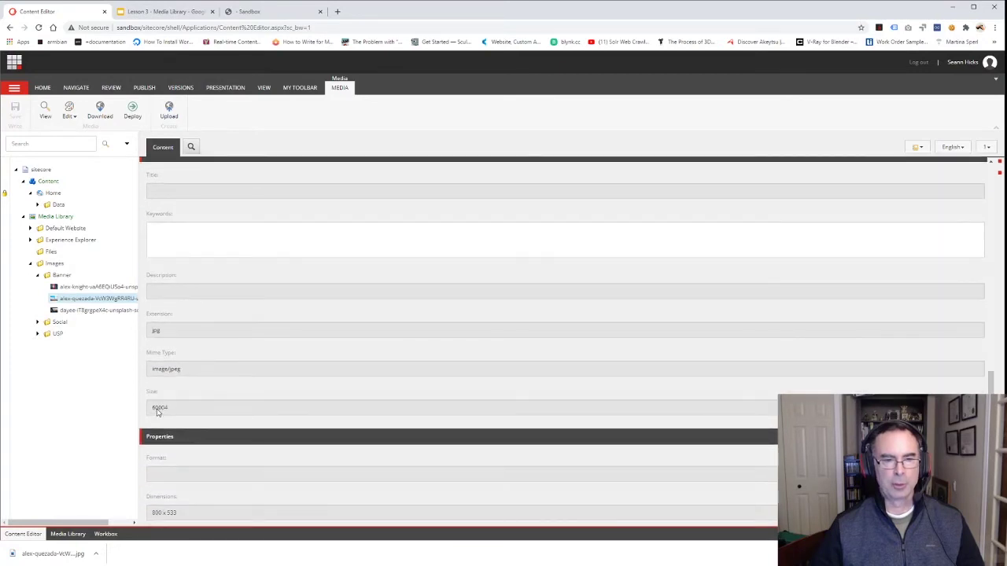
{"action": "scroll", "coordinate": [160, 411], "scroll_direction": "up", "scroll_amount": 12}
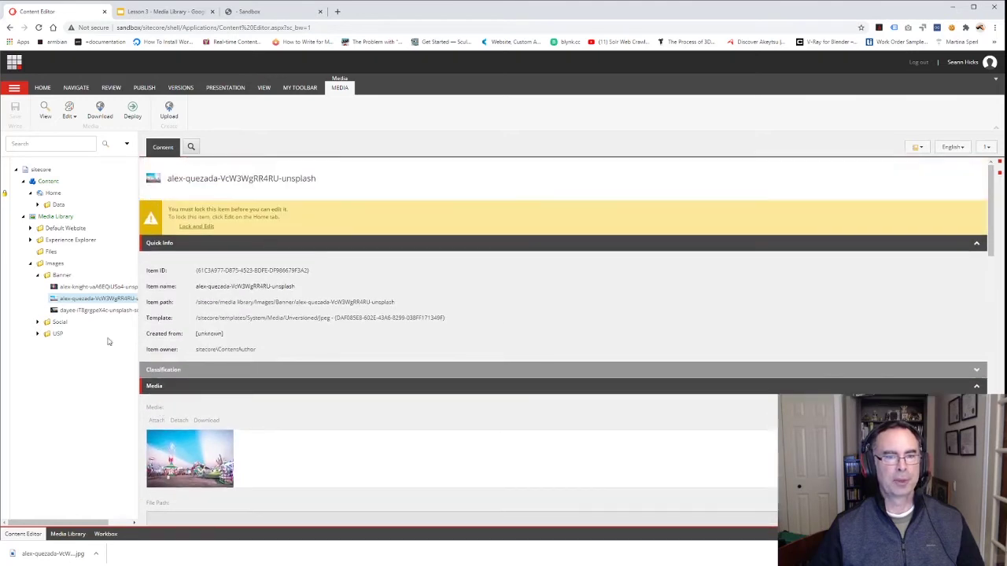
Publish the alex-quezada-VcW3WgRR4RU-unsplash image with Smart publish, including its subitems and related items.
{"action": "left_click", "coordinate": [142, 88]}
{"action": "left_click", "coordinate": [92, 116]}
{"action": "left_click", "coordinate": [110, 139]}
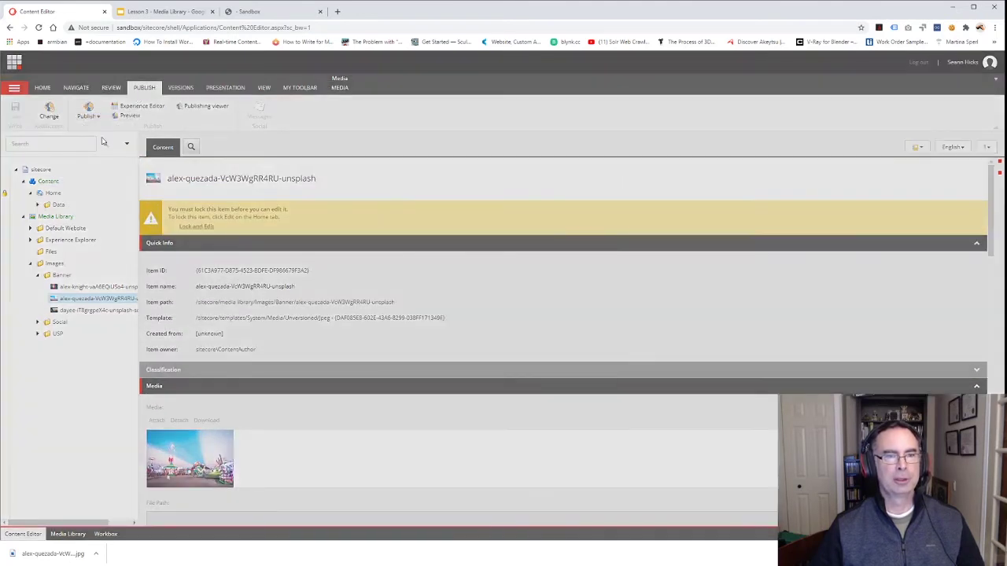
{"action": "left_click", "coordinate": [548, 423]}
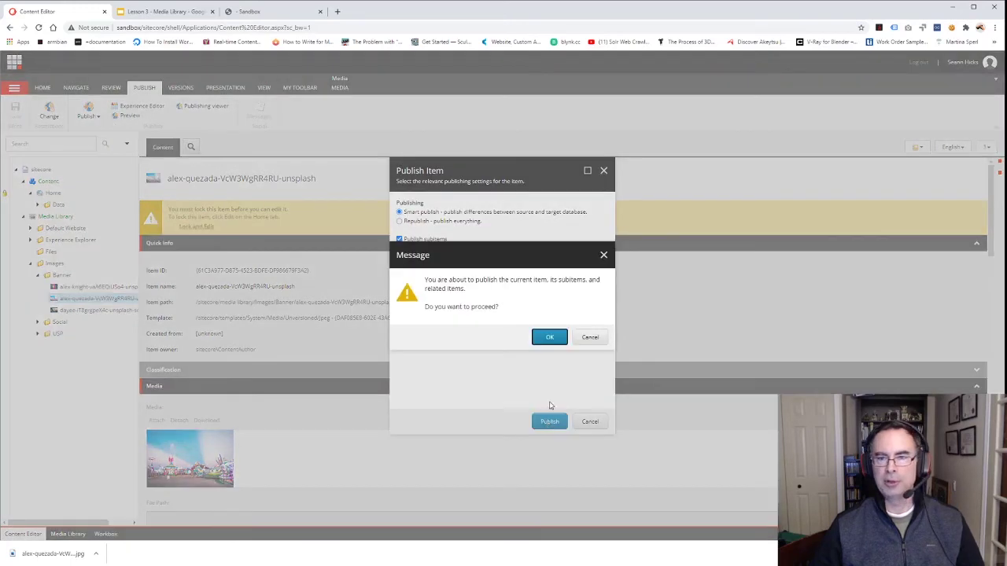
{"action": "left_click", "coordinate": [549, 337]}
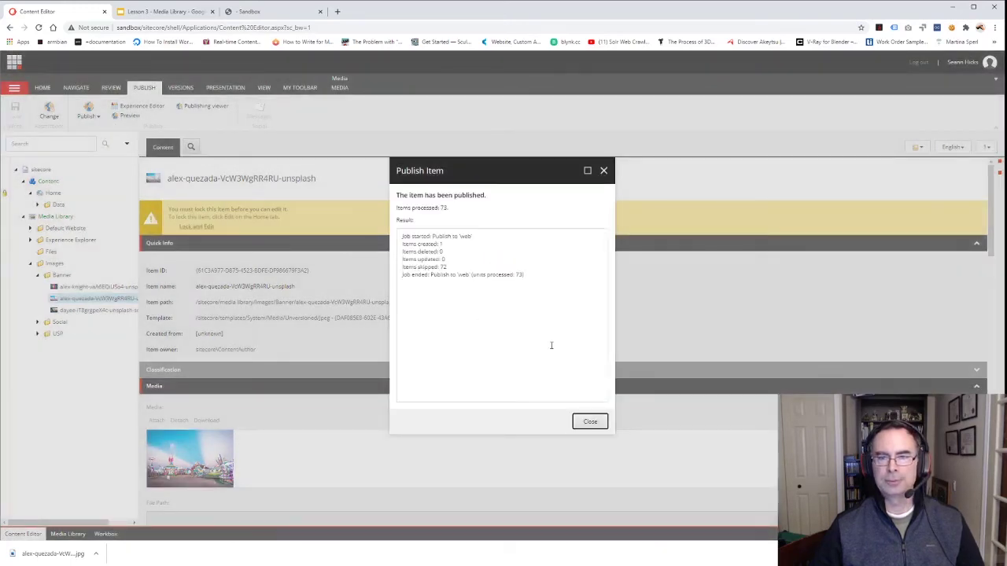
{"action": "left_click", "coordinate": [590, 422]}
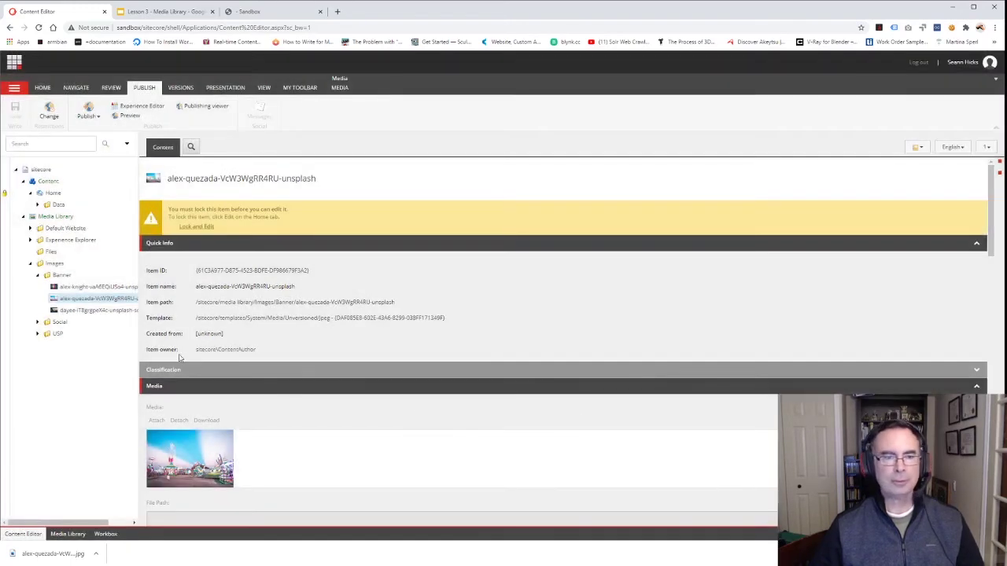
Submit the Home item's banner changes for review, lock the item again, and approve them without comments.
{"action": "left_click", "coordinate": [52, 193]}
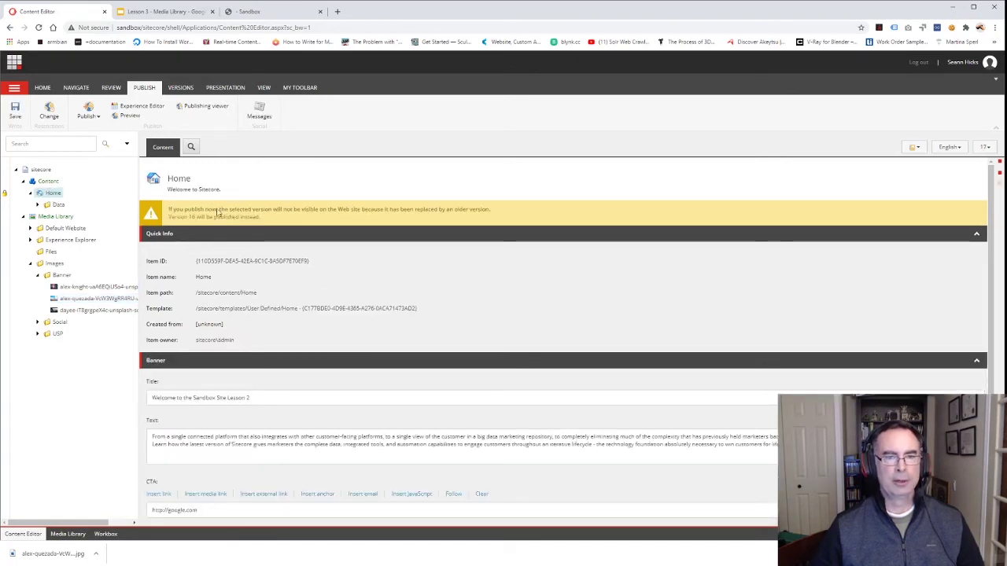
{"action": "left_click", "coordinate": [108, 89]}
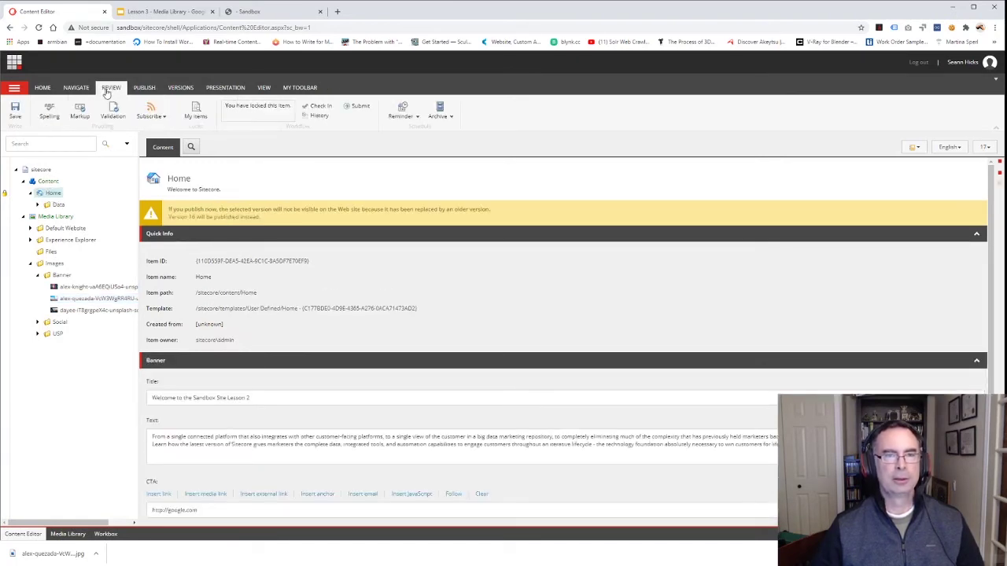
{"action": "left_click", "coordinate": [358, 106]}
{"action": "left_click", "coordinate": [600, 363]}
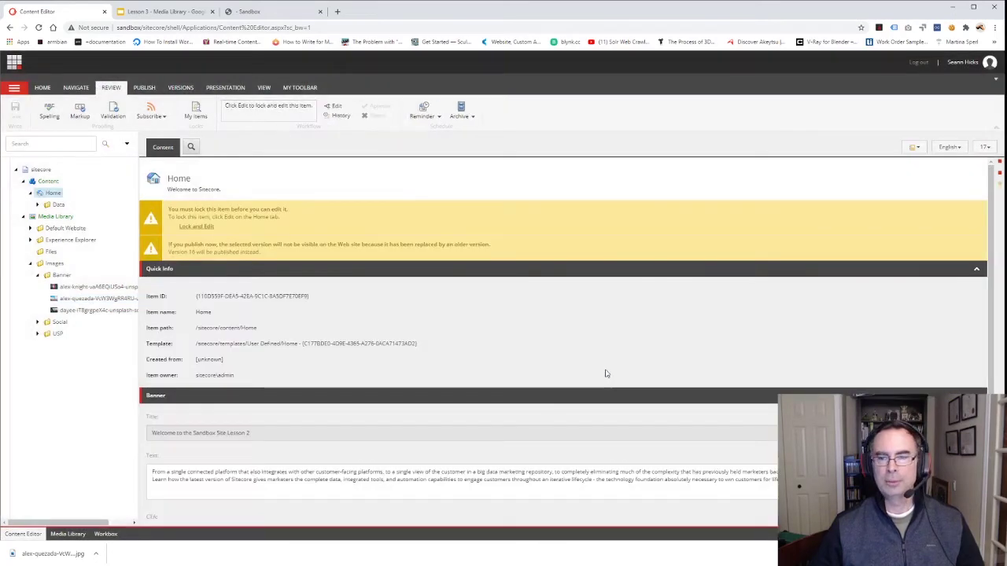
{"action": "left_click", "coordinate": [332, 106]}
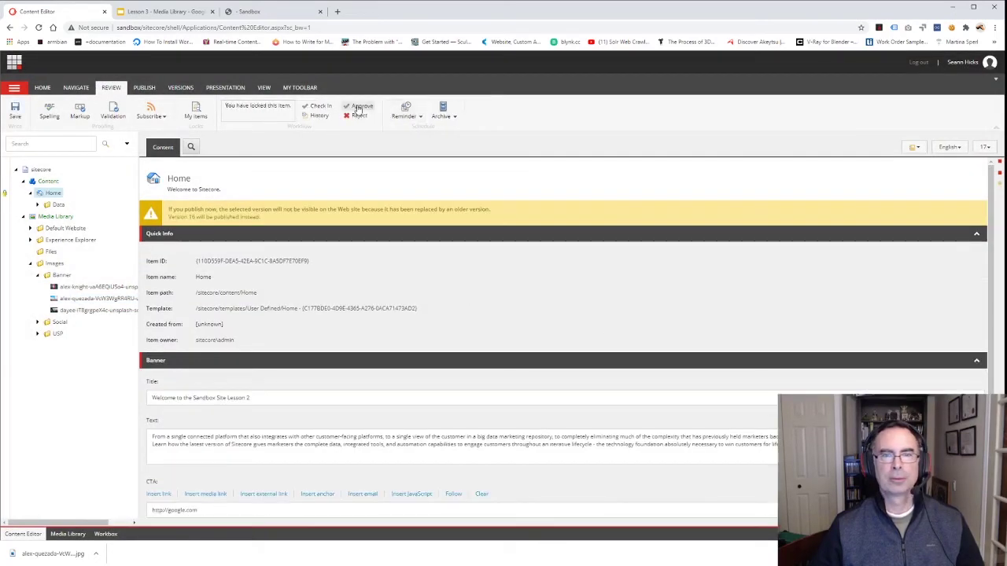
{"action": "left_click", "coordinate": [358, 105]}
{"action": "left_click", "coordinate": [601, 362]}
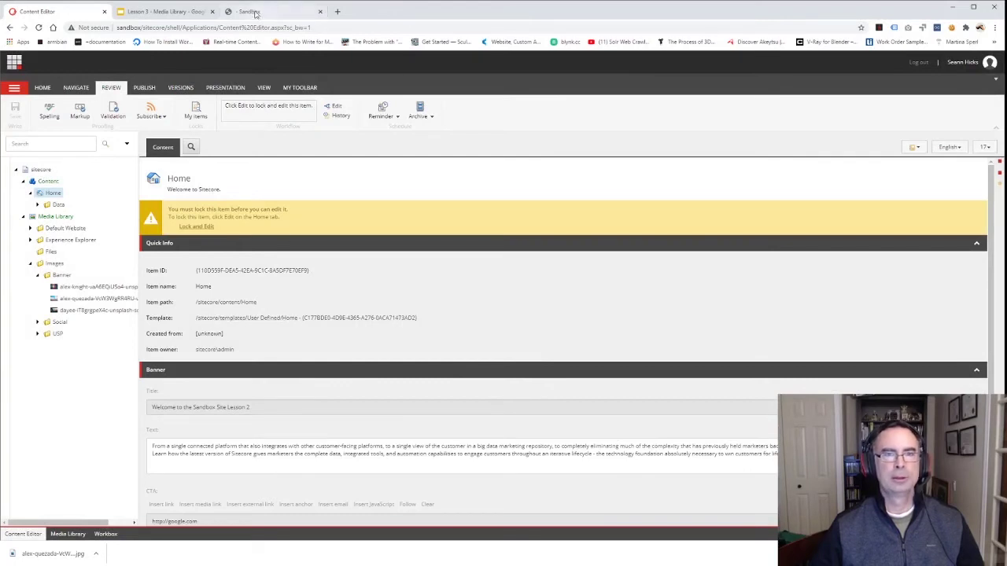
Check the banner on the published Sandbox home page and return to the Home item in the Content Editor.
{"action": "left_click", "coordinate": [255, 13]}
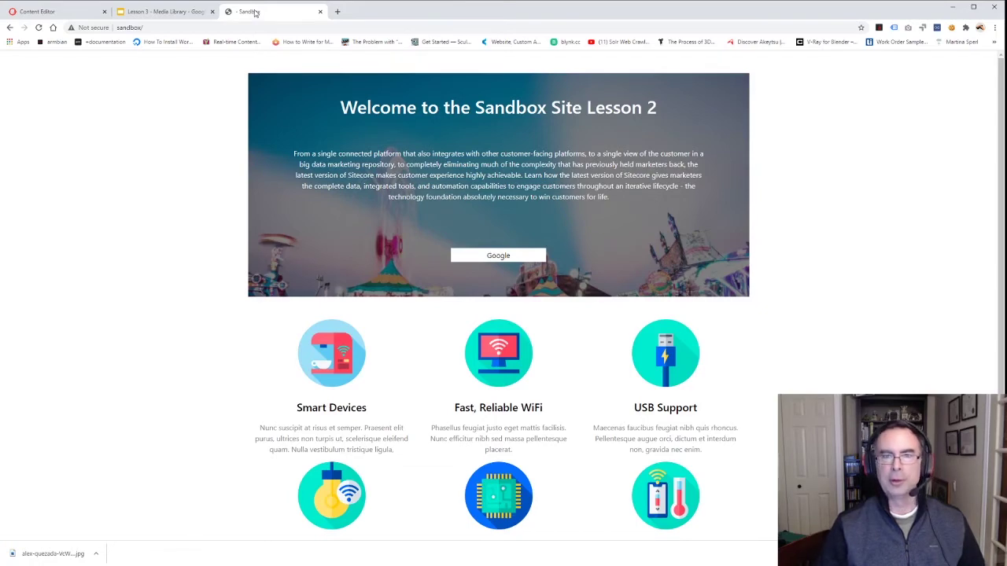
{"action": "left_click", "coordinate": [48, 12]}
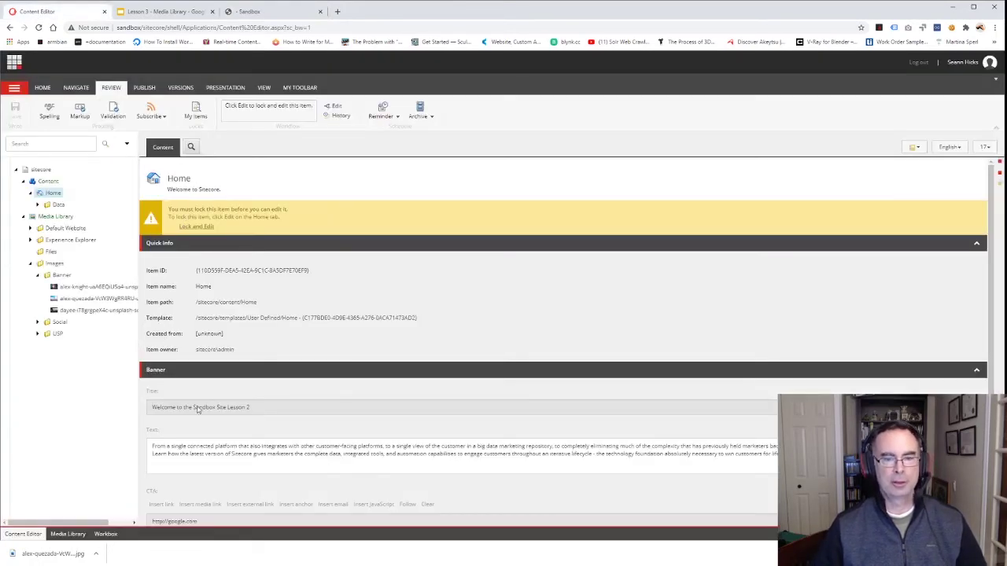
{"action": "scroll", "coordinate": [266, 431], "scroll_direction": "down", "scroll_amount": 3}
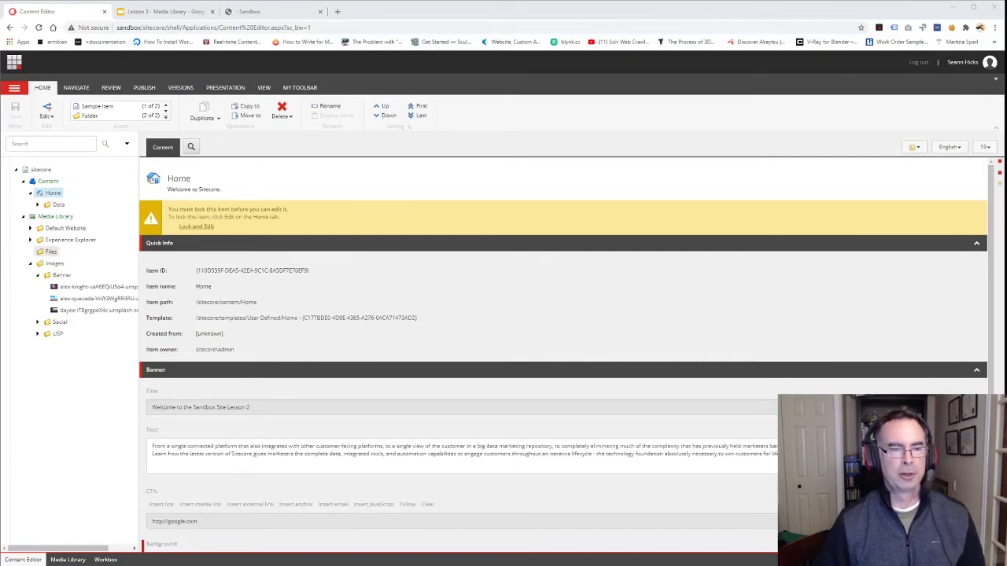
Upload the preferredsharesreport PDF to the Files folder of the Media Library.
{"action": "left_click", "coordinate": [51, 251]}
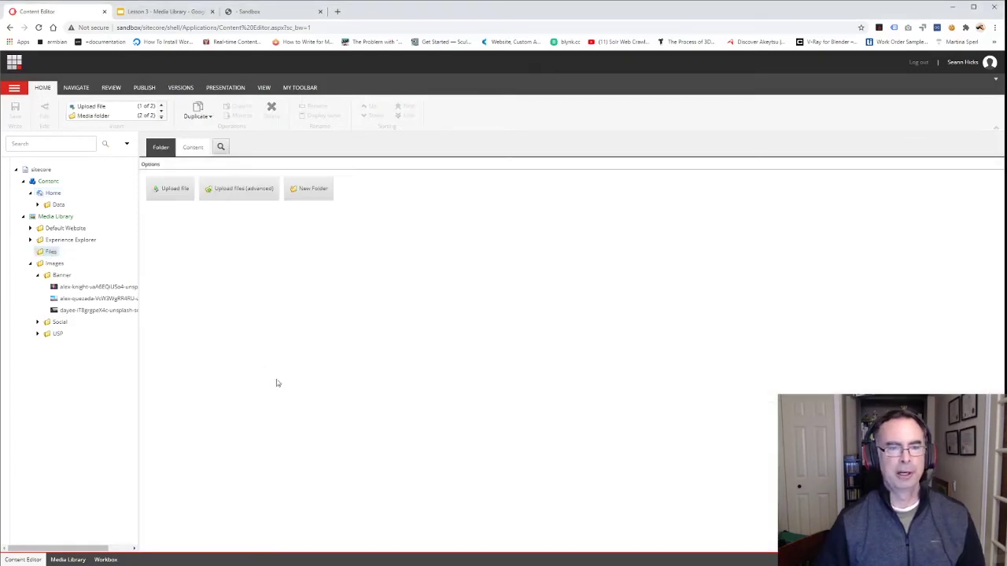
{"action": "left_click", "coordinate": [177, 188]}
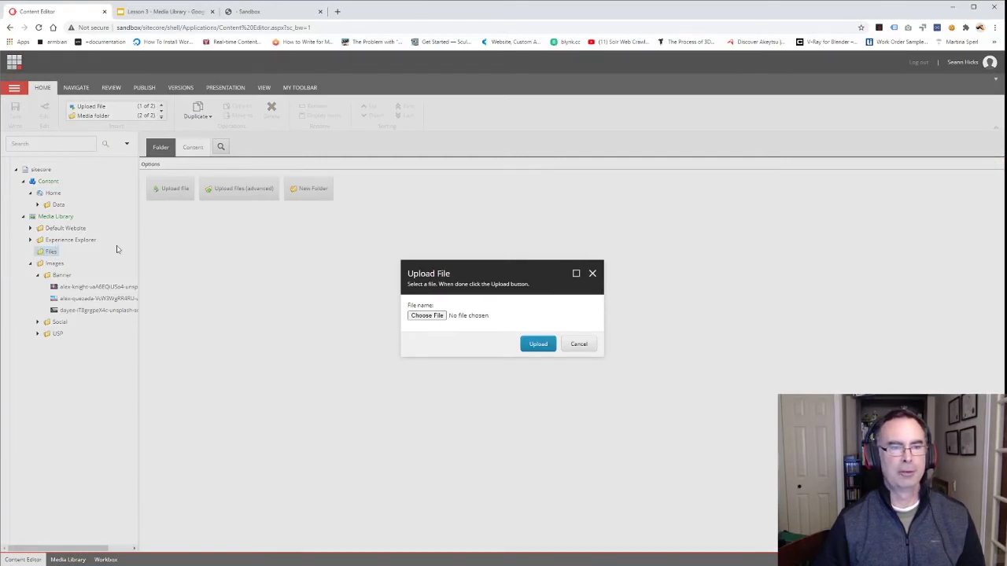
{"action": "left_click", "coordinate": [426, 316]}
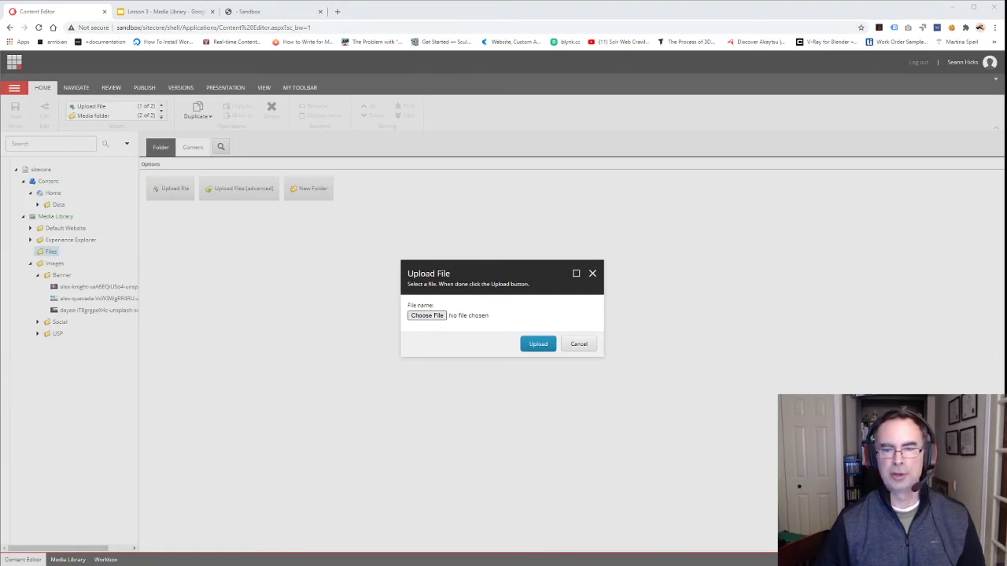
{"action": "left_click", "coordinate": [539, 344]}
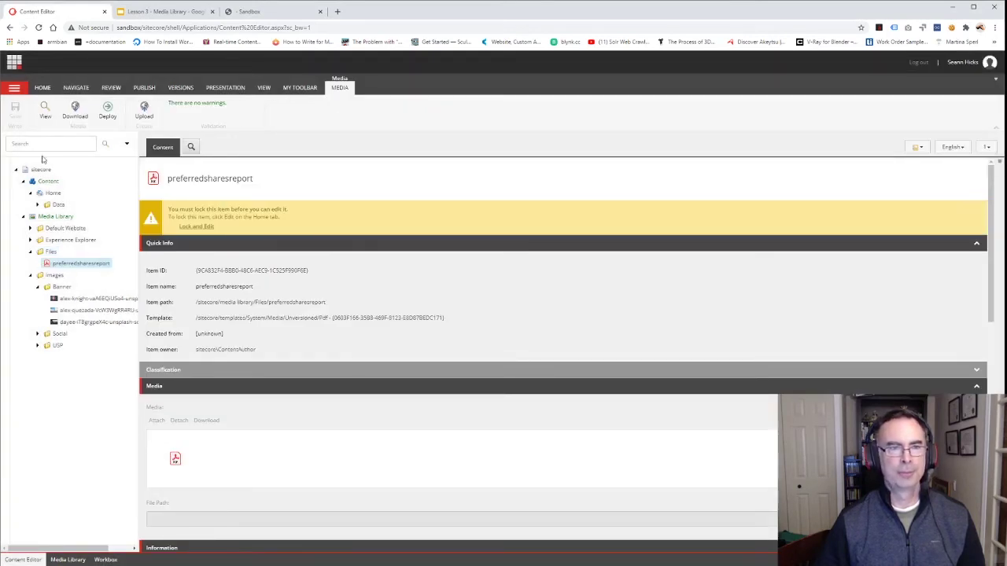
Publish the preferredsharesreport file with Smart publish, including subitems and related items, and review its Extension, Mime Type and Size.
{"action": "left_click", "coordinate": [144, 88]}
{"action": "left_click", "coordinate": [88, 115]}
{"action": "left_click", "coordinate": [92, 137]}
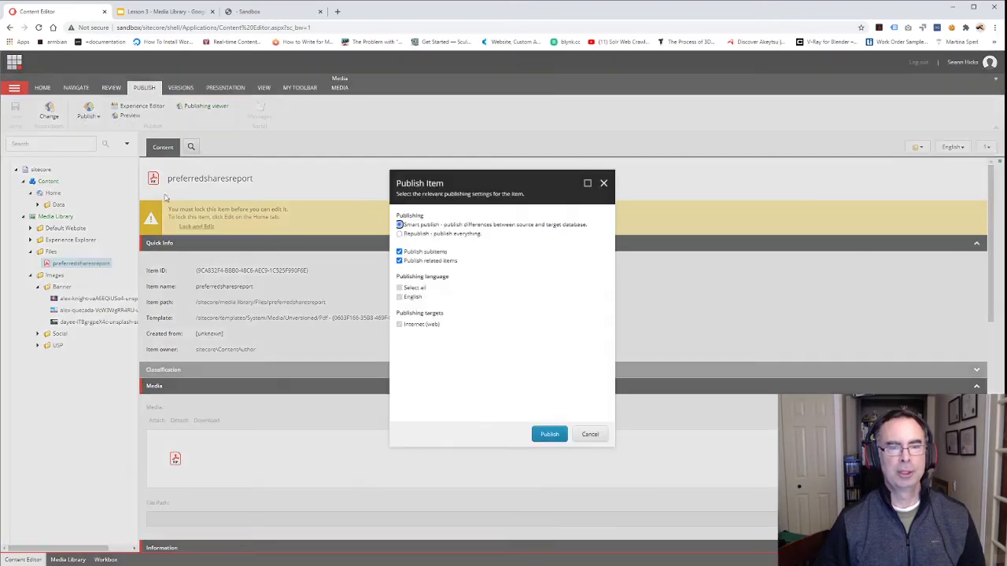
{"action": "left_click", "coordinate": [550, 435]}
{"action": "left_click", "coordinate": [549, 349]}
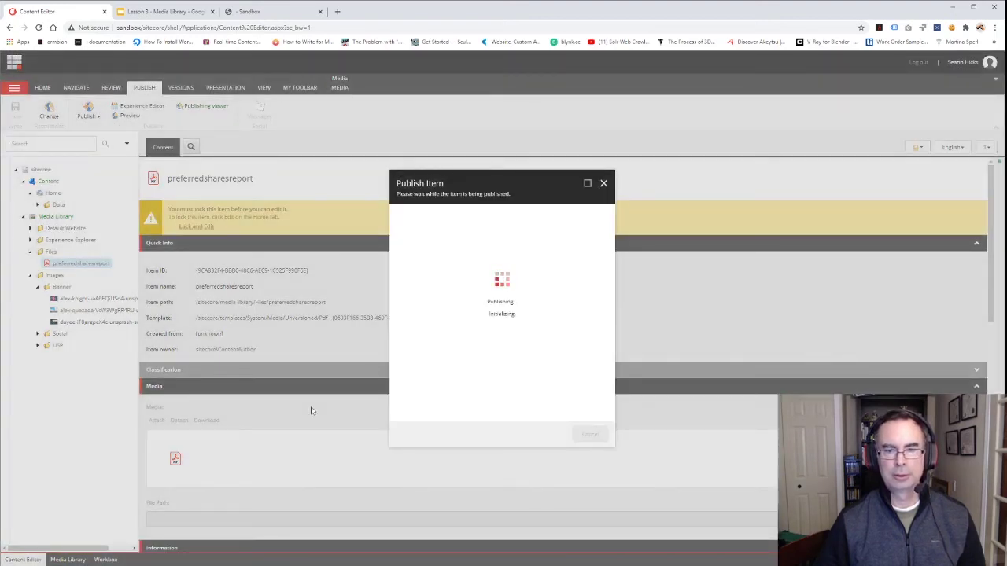
{"action": "left_click", "coordinate": [586, 434]}
{"action": "scroll", "coordinate": [370, 433], "scroll_direction": "down", "scroll_amount": 2}
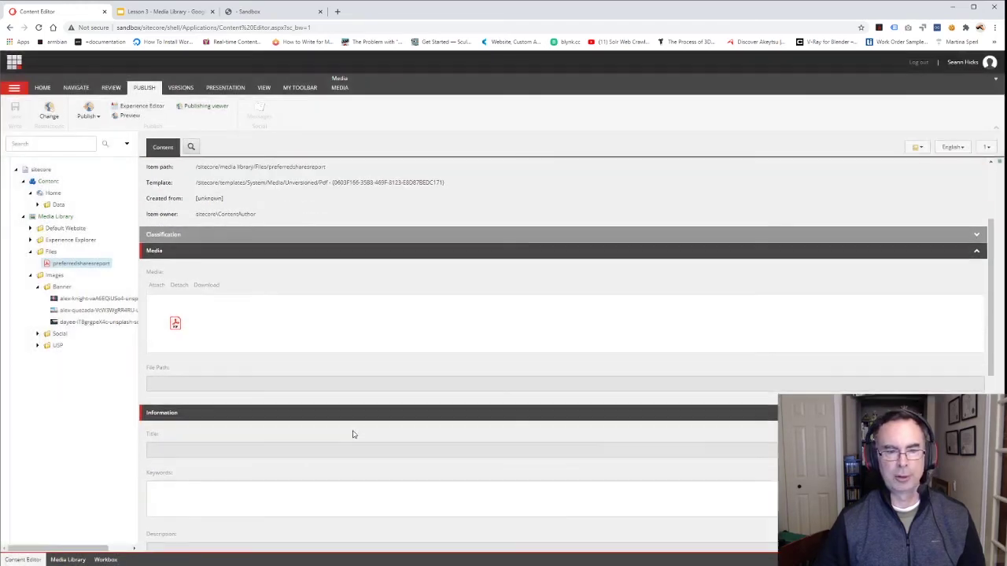
{"action": "scroll", "coordinate": [228, 395], "scroll_direction": "down", "scroll_amount": 2}
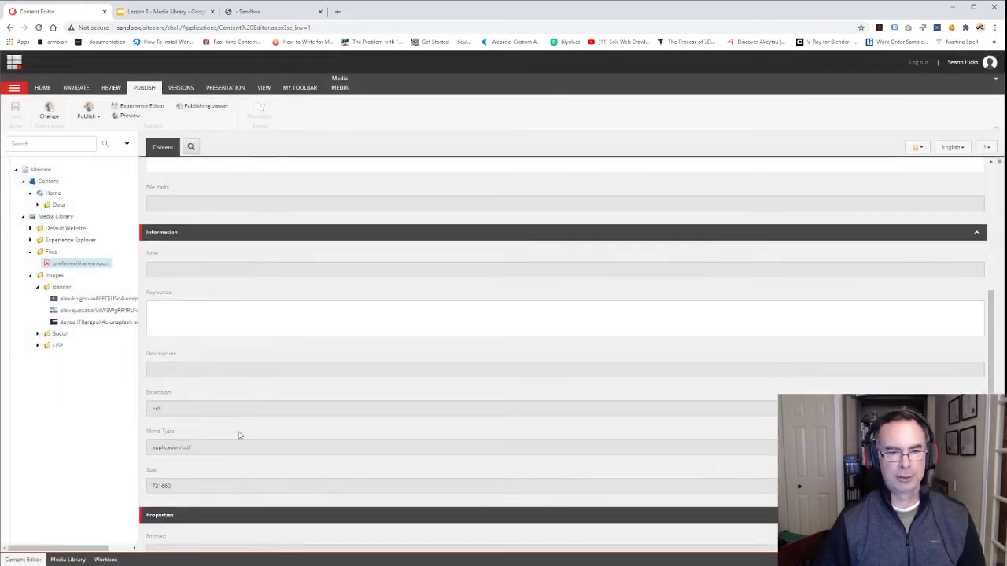
{"action": "scroll", "coordinate": [251, 436], "scroll_direction": "up", "scroll_amount": 4}
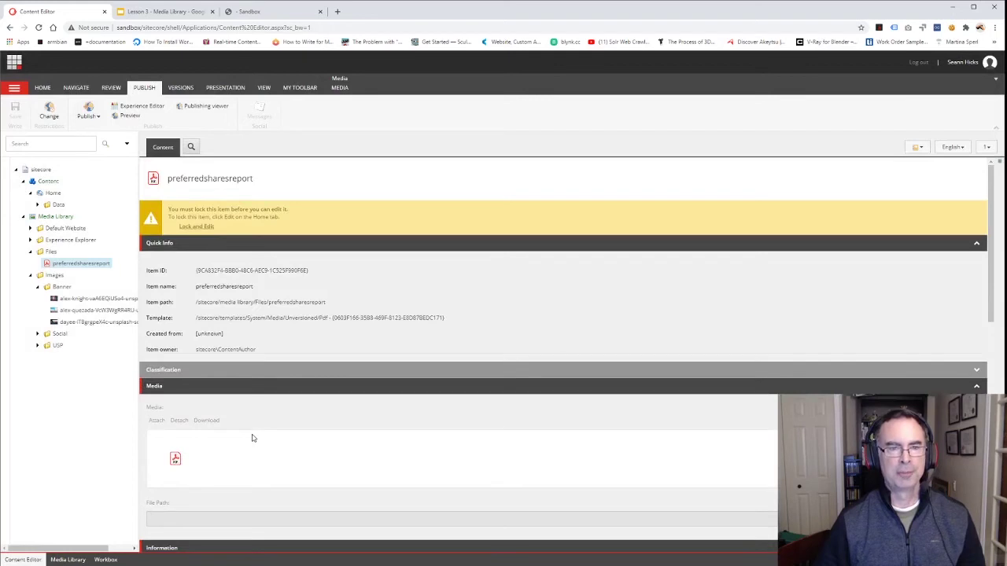
Lock the Home item for editing and go to its banner CTA field.
{"action": "left_click", "coordinate": [53, 193]}
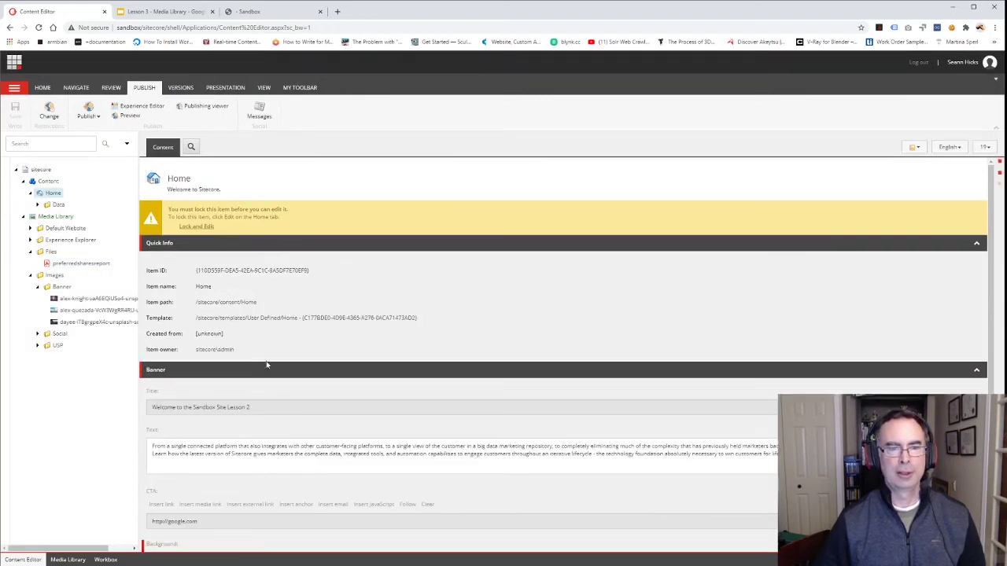
{"action": "scroll", "coordinate": [296, 428], "scroll_direction": "down", "scroll_amount": 4}
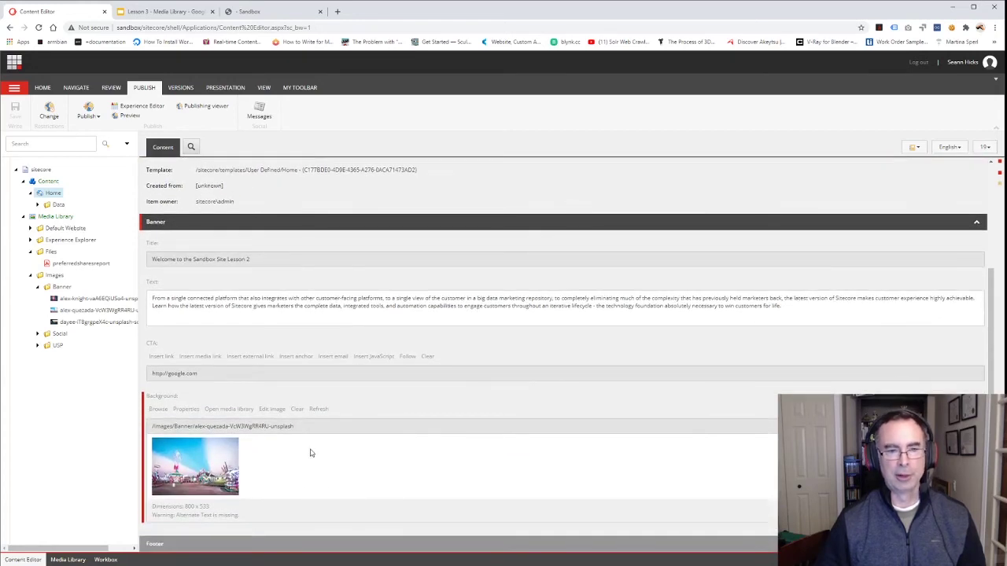
{"action": "left_click", "coordinate": [156, 358]}
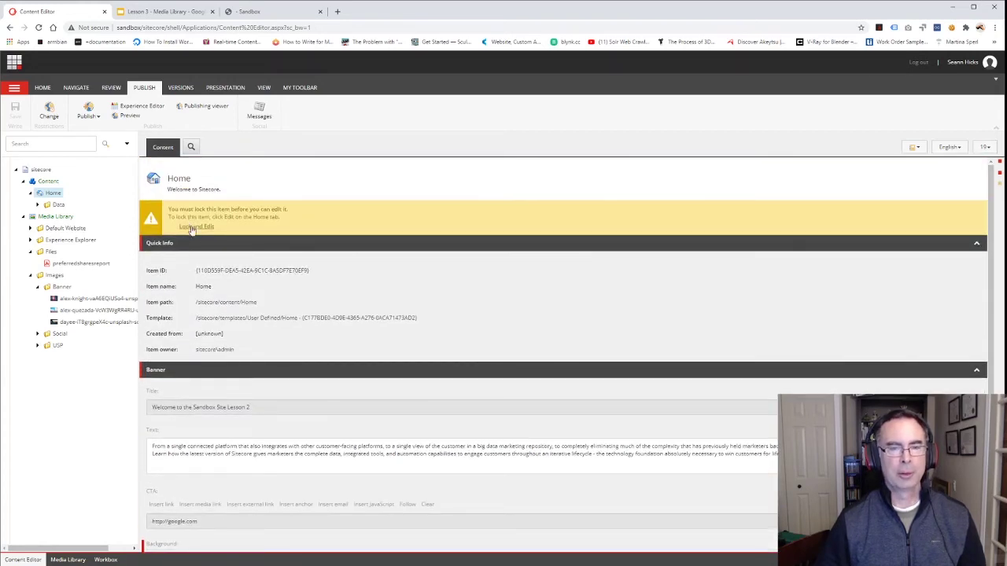
{"action": "scroll", "coordinate": [367, 432], "scroll_direction": "down", "scroll_amount": 3}
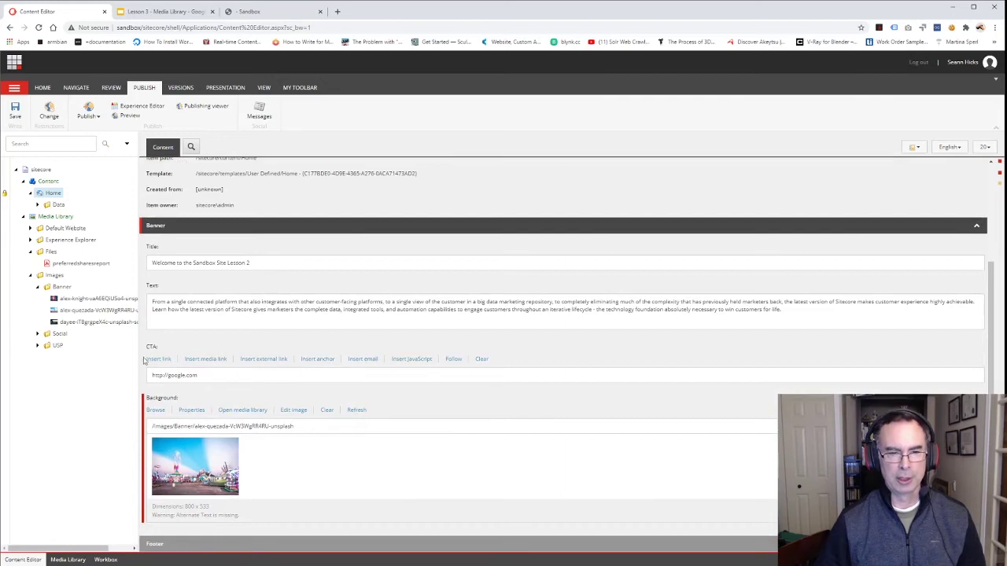
Link the banner CTA to the media file Files/preferredsharesreport with description Shares Report and target window New browser, and save the Home item.
{"action": "left_click", "coordinate": [205, 359]}
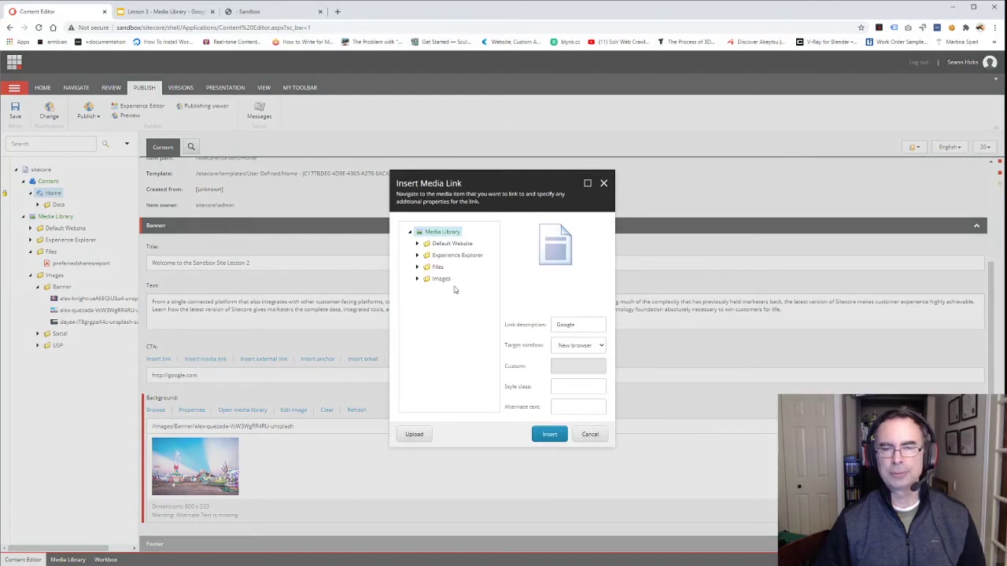
{"action": "left_click", "coordinate": [418, 268]}
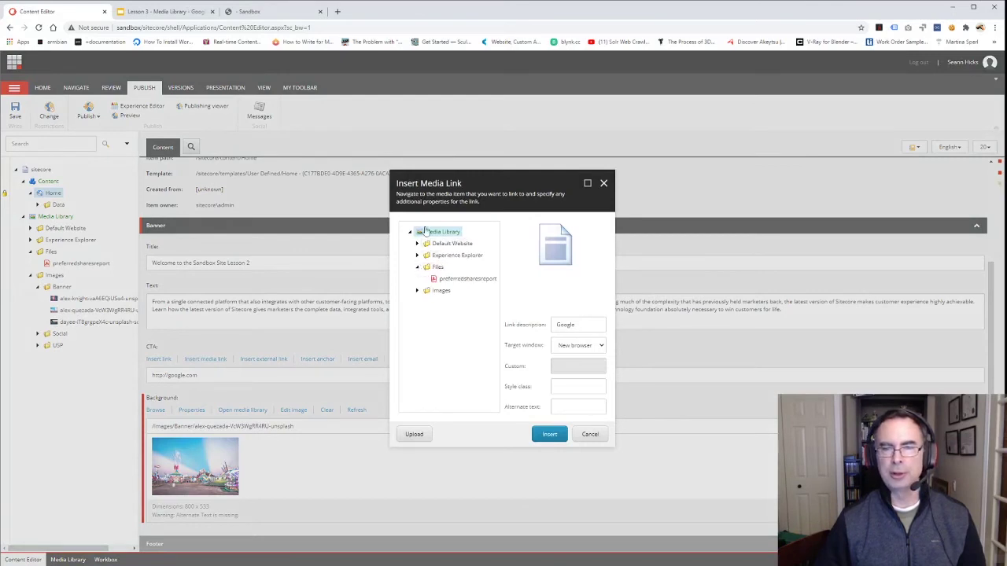
{"action": "left_click", "coordinate": [455, 278]}
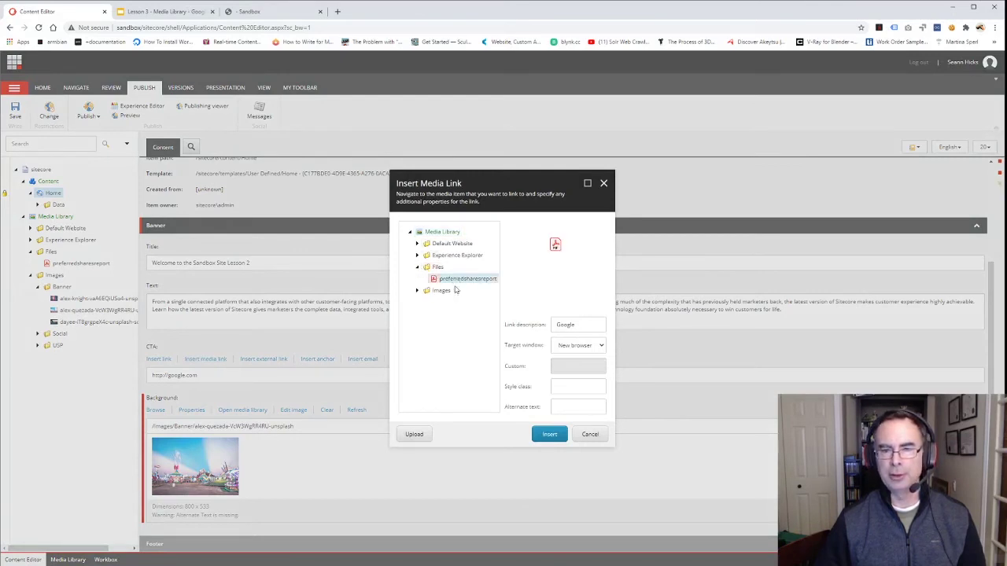
{"action": "double_click", "coordinate": [579, 325]}
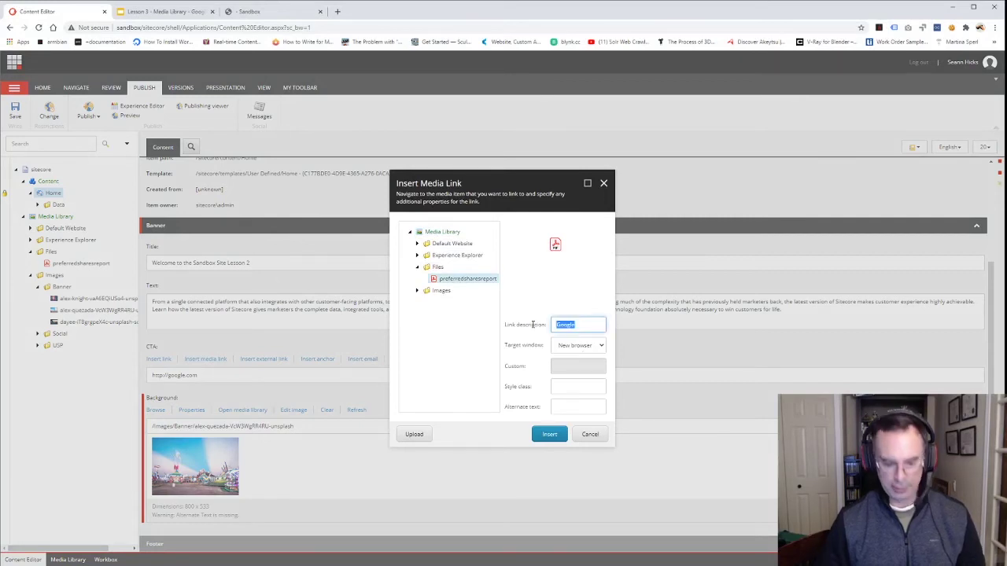
{"action": "type", "text": "Share"}
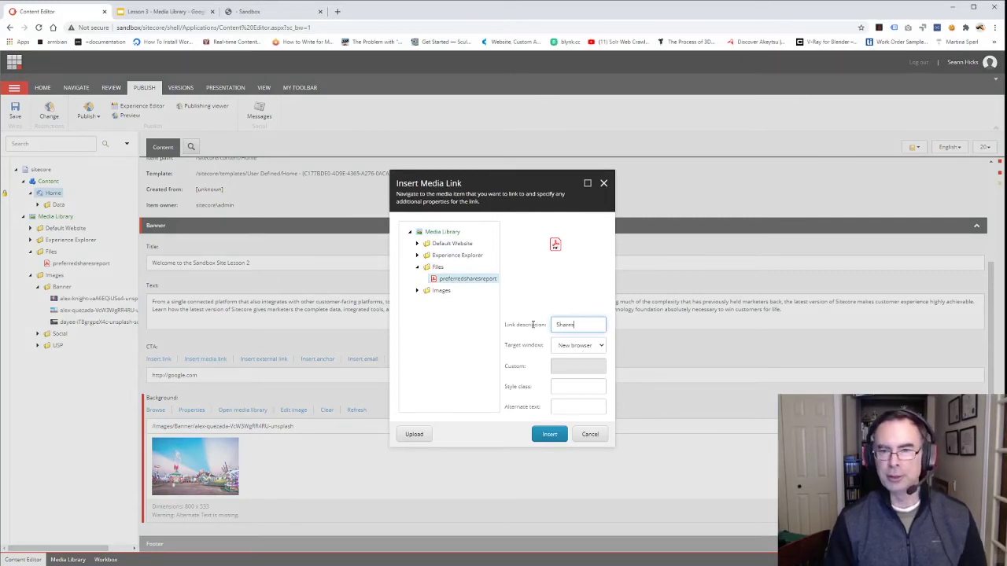
{"action": "type", "text": "s Report"}
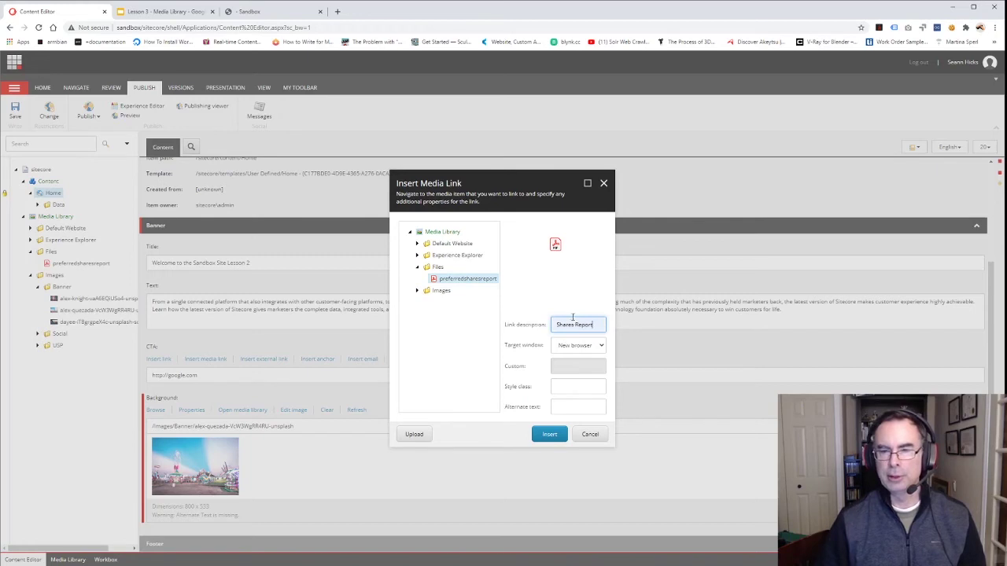
{"action": "left_click", "coordinate": [602, 345]}
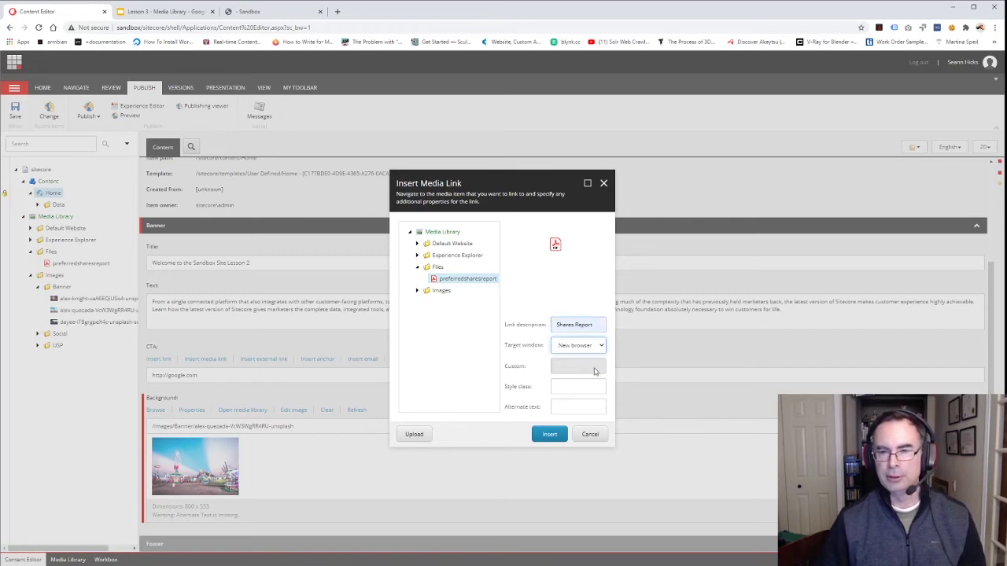
{"action": "left_click", "coordinate": [549, 434]}
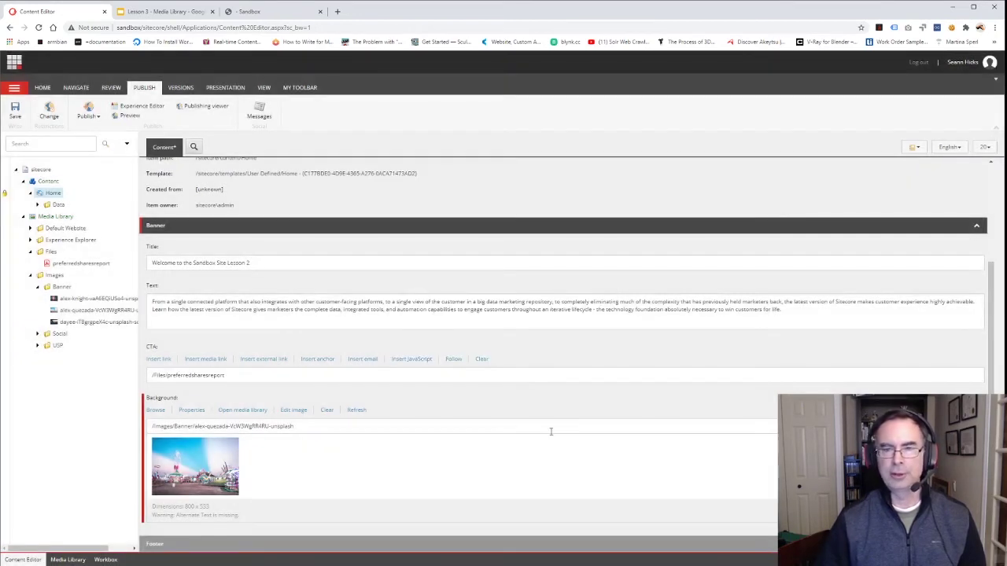
{"action": "left_click", "coordinate": [15, 110]}
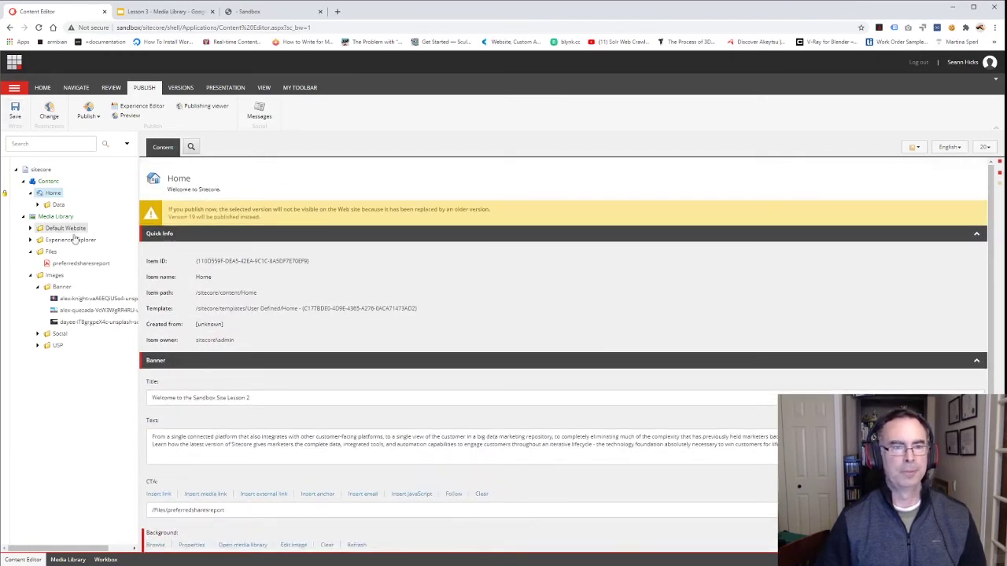
Check in the Home item, lock it again, and submit it for approval with the comment "Link to Shares Report".
{"action": "left_click", "coordinate": [104, 89]}
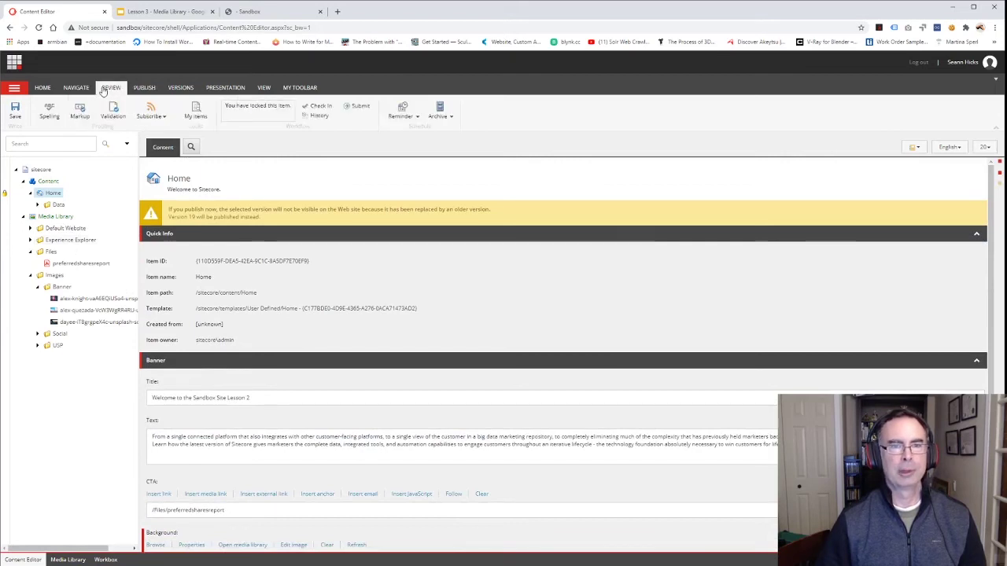
{"action": "left_click", "coordinate": [327, 108]}
{"action": "left_click", "coordinate": [327, 108]}
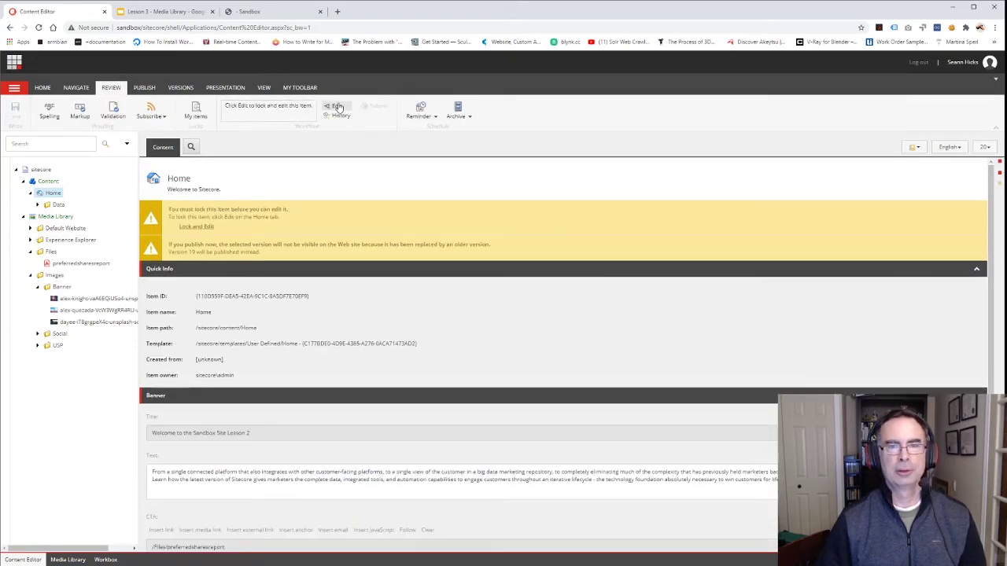
{"action": "left_click", "coordinate": [358, 108]}
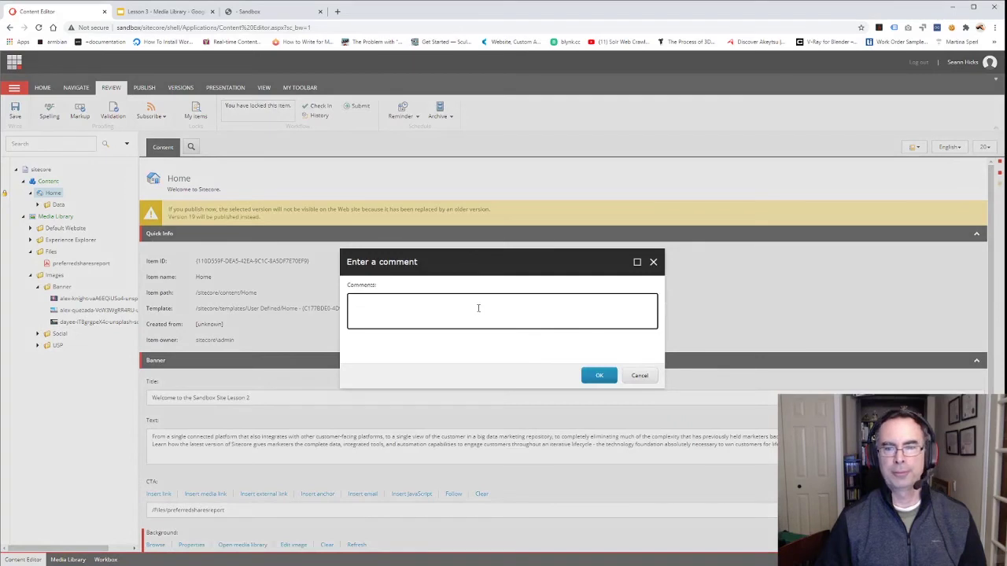
{"action": "type", "text": "Link to Shar"}
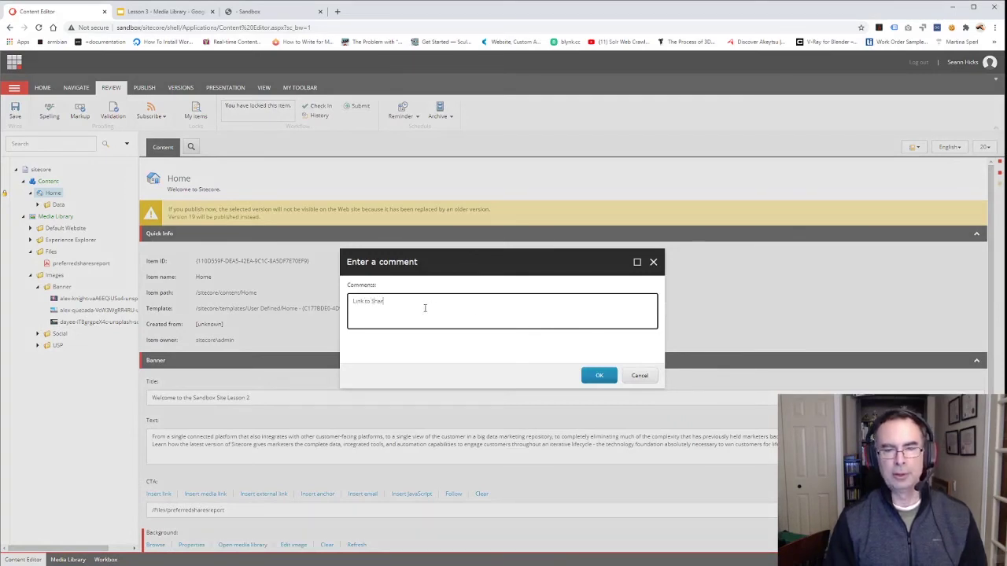
{"action": "type", "text": "es Report"}
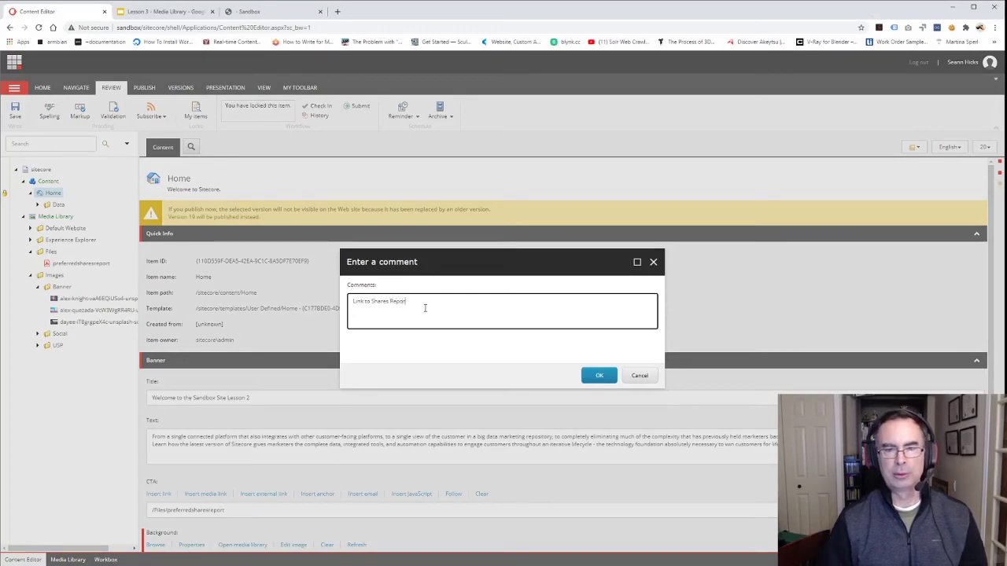
{"action": "left_click", "coordinate": [600, 377]}
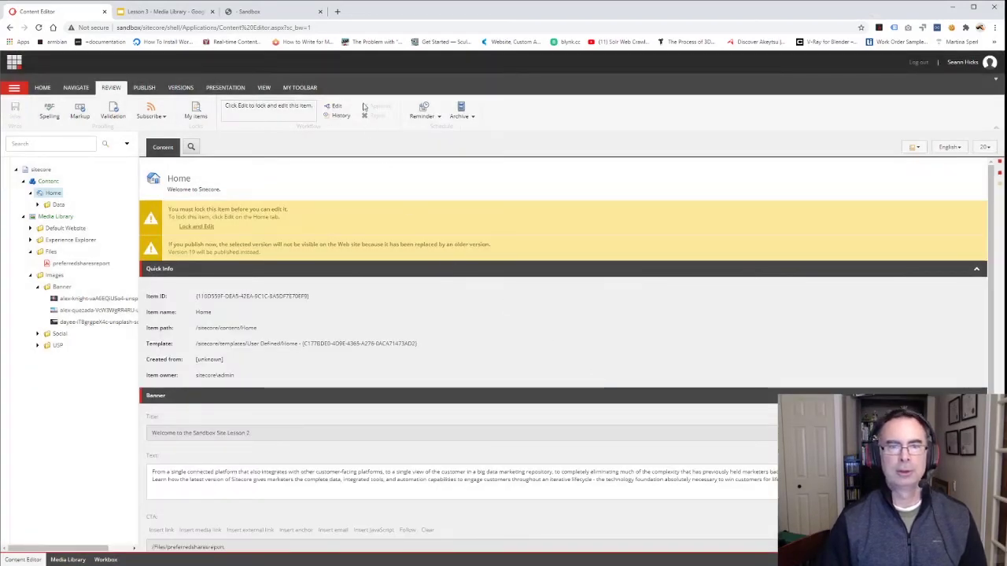
Lock the submitted Home item for editing and approve it with an empty comment.
{"action": "left_click", "coordinate": [337, 107]}
{"action": "left_click", "coordinate": [362, 107]}
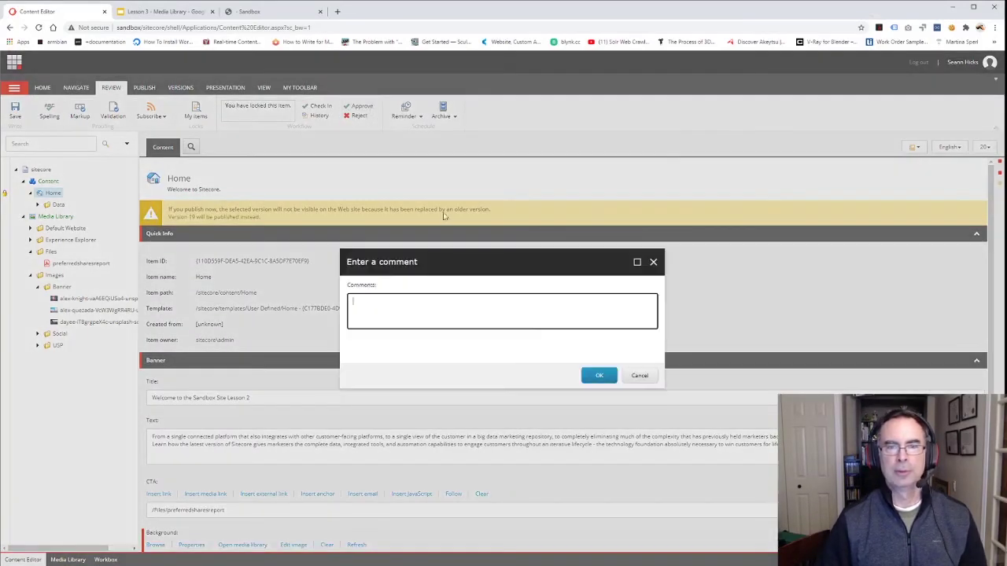
{"action": "left_click", "coordinate": [599, 376]}
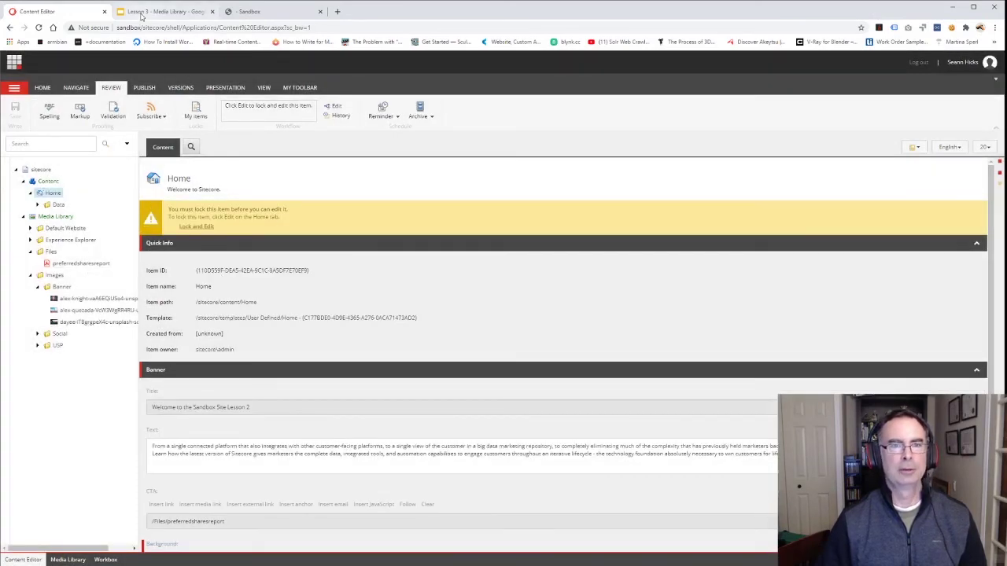
Reload the Sandbox site, test the banner's Shares Report link by opening the downloaded preferredsharesreport PDF, and close the PDF.
{"action": "left_click", "coordinate": [258, 14]}
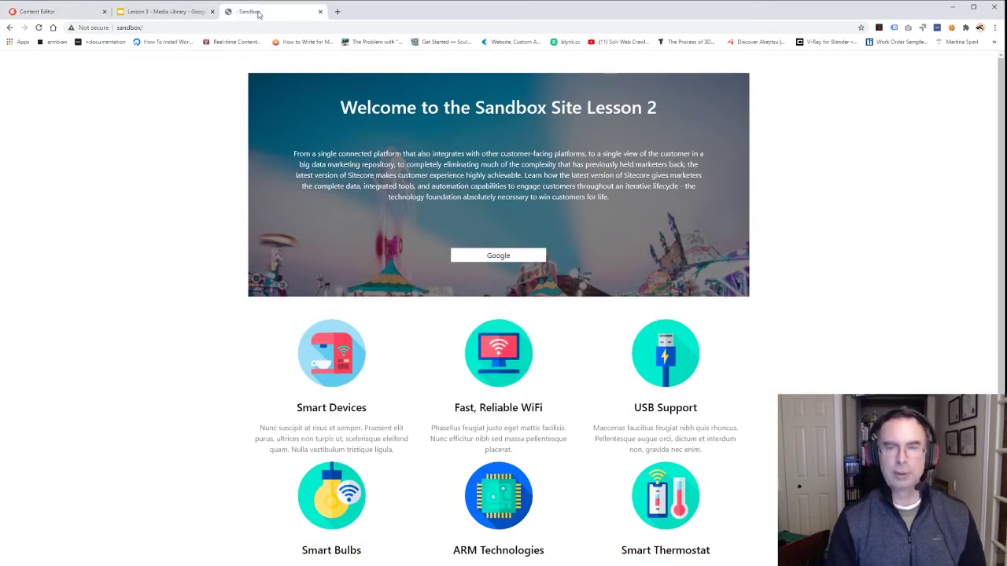
{"action": "key", "text": "F5"}
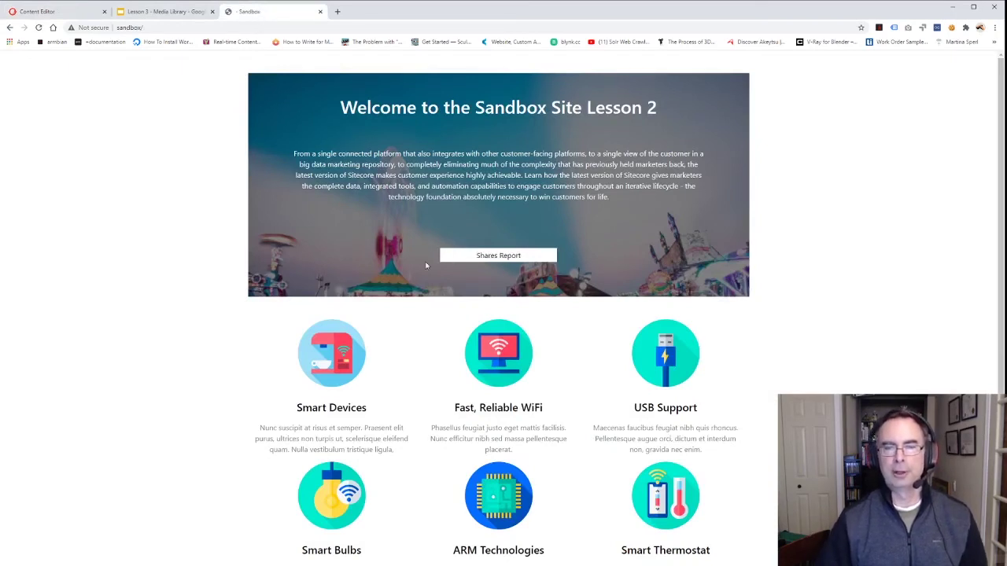
{"action": "left_click", "coordinate": [508, 260]}
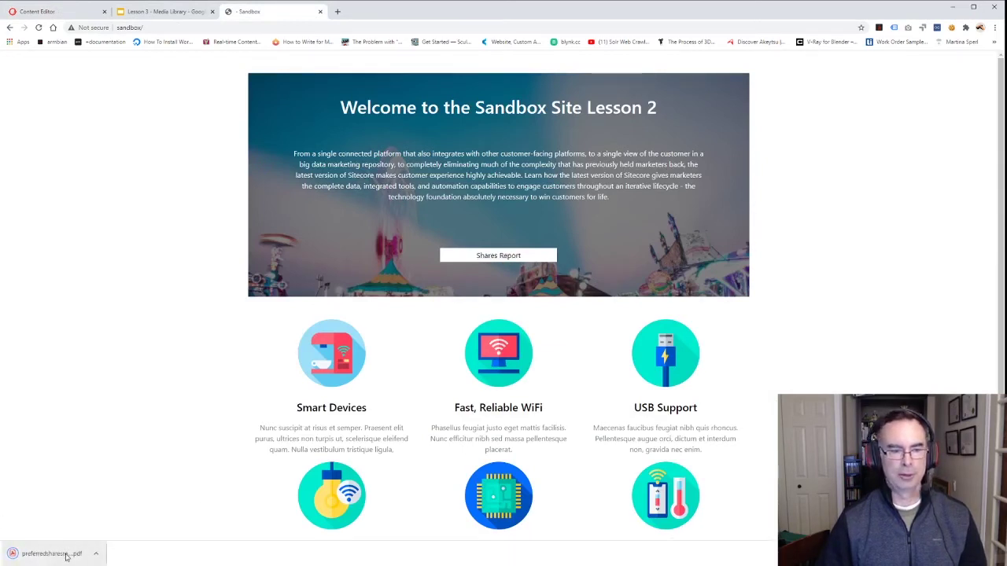
{"action": "left_click", "coordinate": [97, 555]}
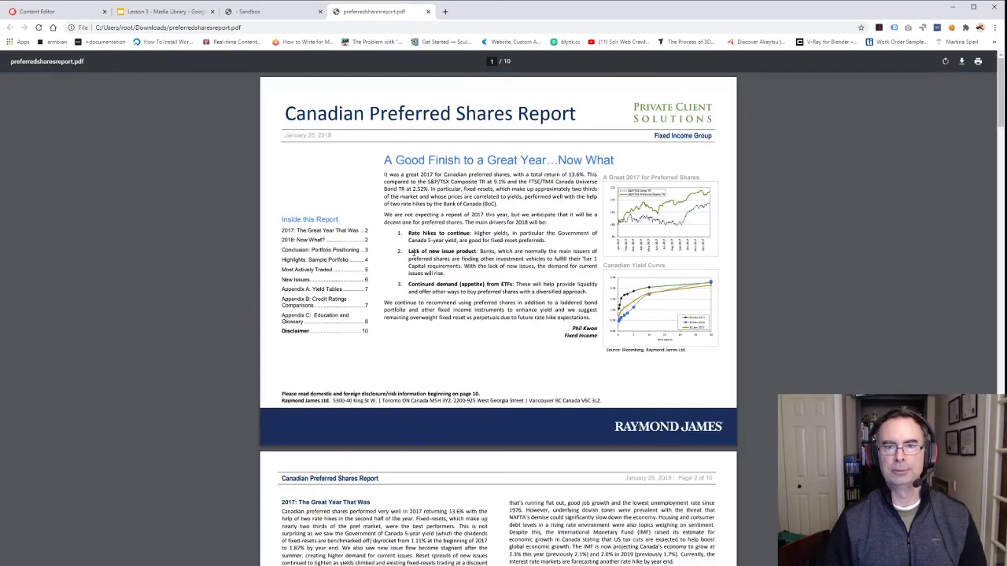
{"action": "left_click", "coordinate": [428, 11]}
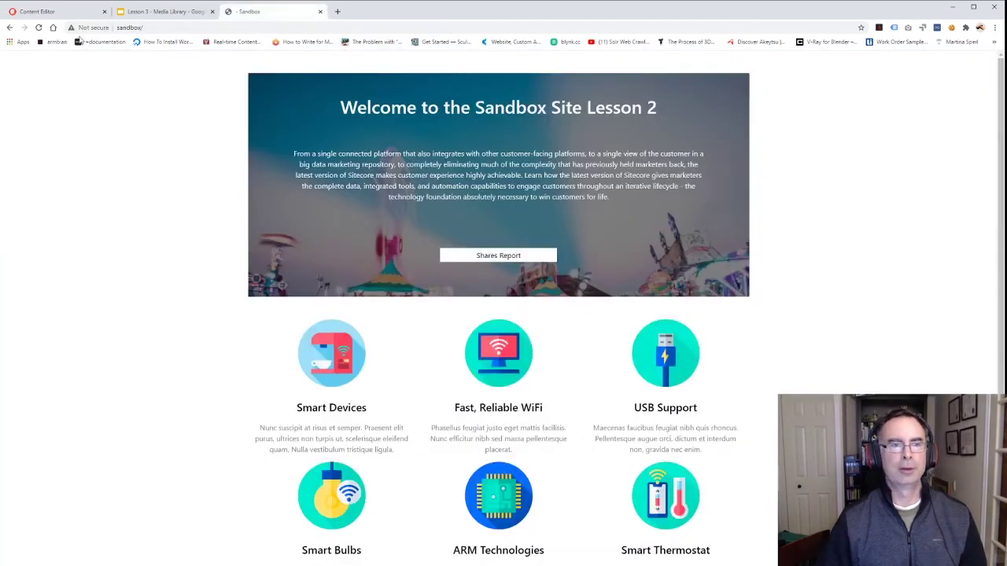
Return to the Content Editor, then switch to the Lesson 3 - Media Library presentation in Google Slides and show the Media Library Organization slide.
{"action": "left_click", "coordinate": [55, 12]}
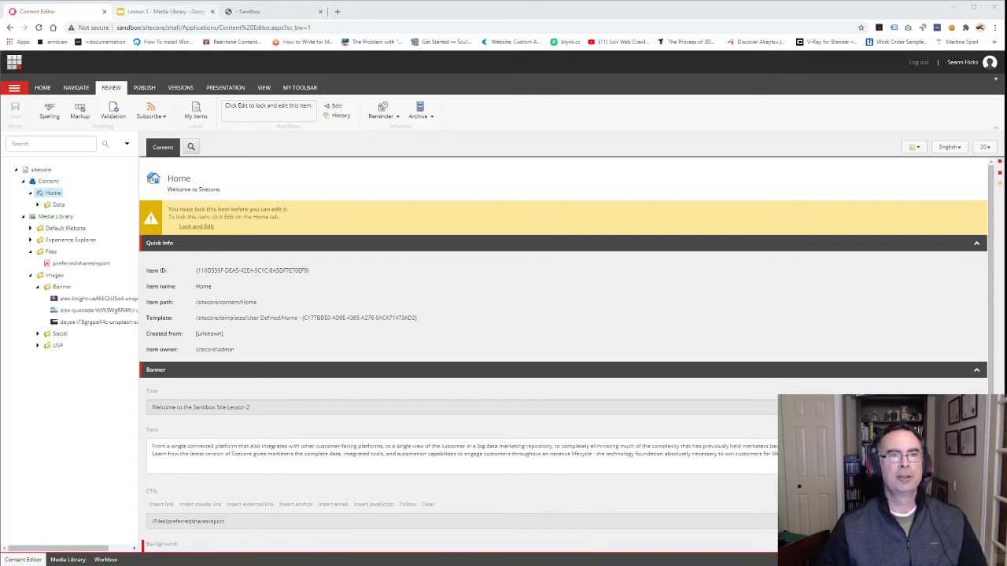
{"action": "left_click", "coordinate": [162, 11]}
{"action": "key", "text": "Down"}
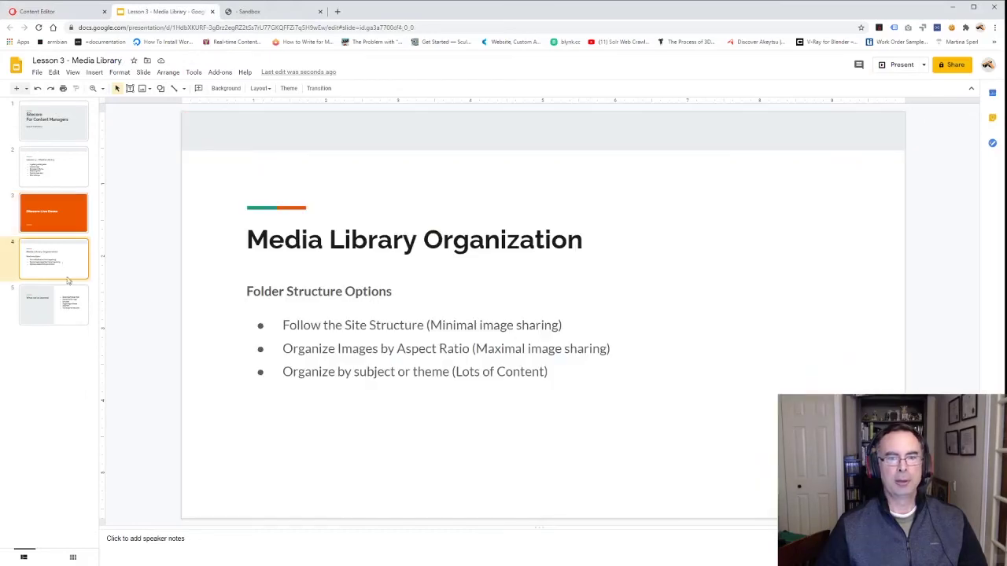